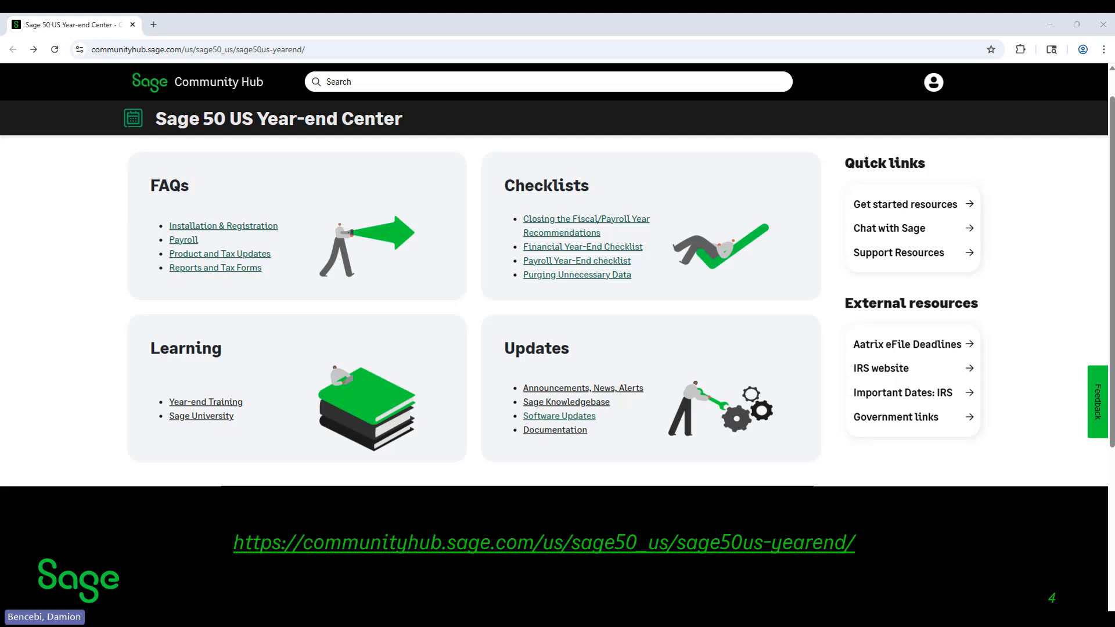
pyautogui.press('Right')
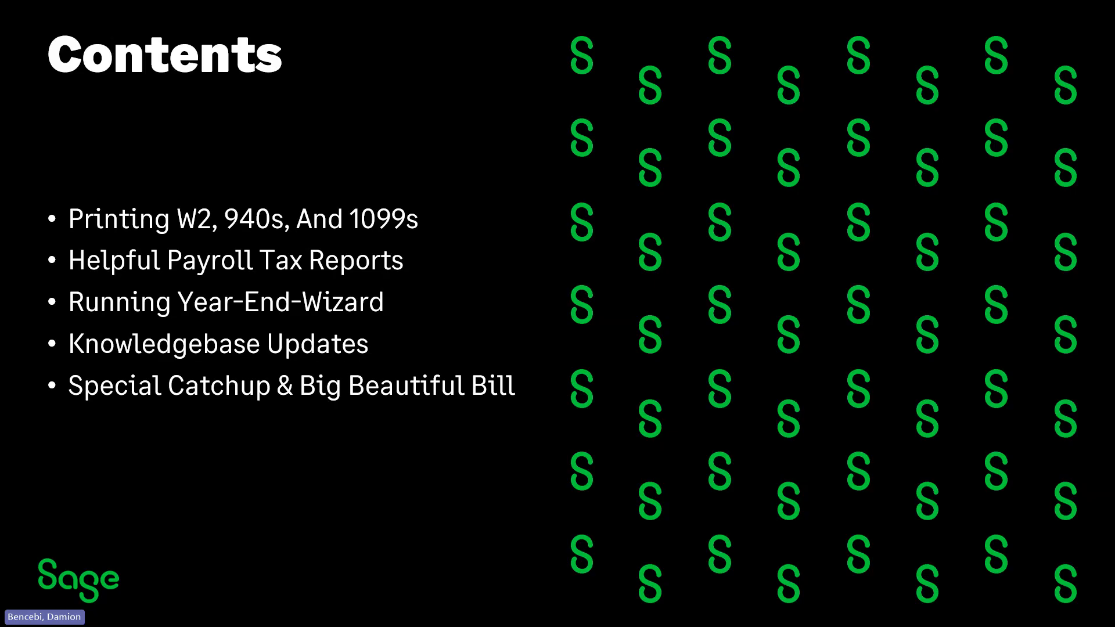
pyautogui.press('Right')
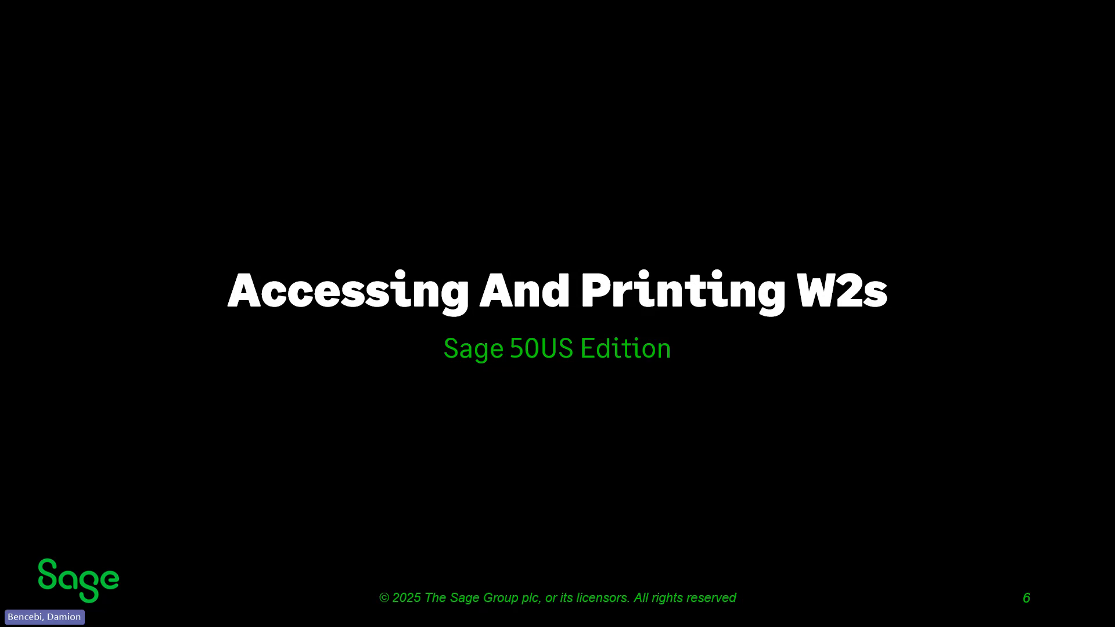
pyautogui.press('Right')
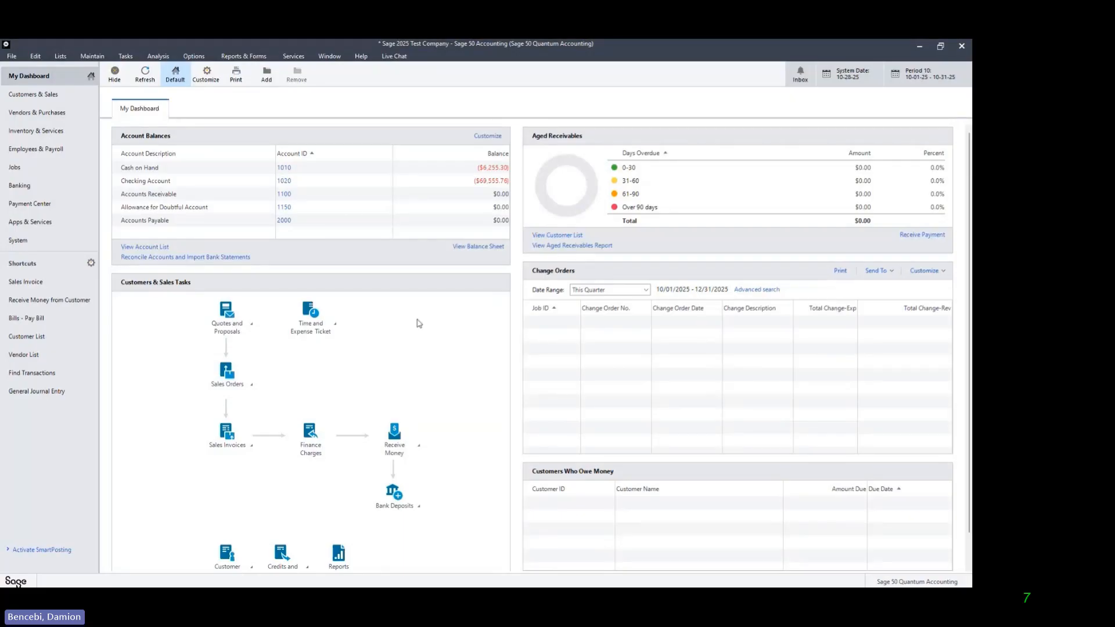
# Open the payroll tax form selector for the Tax Forms form type
pyautogui.click(246, 56)
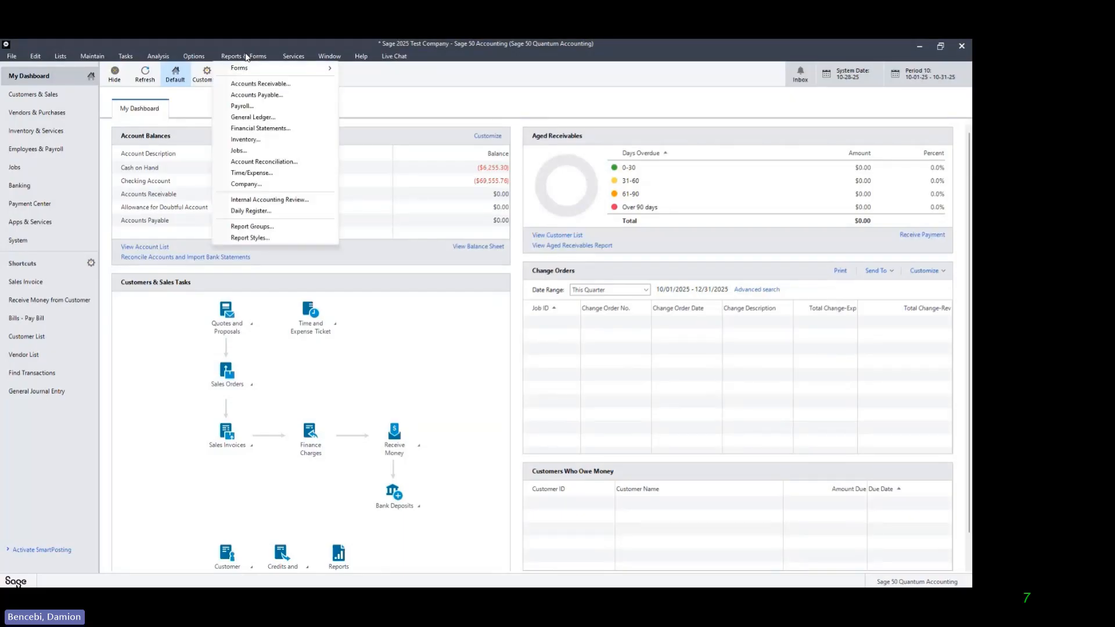
pyautogui.moveTo(290, 70)
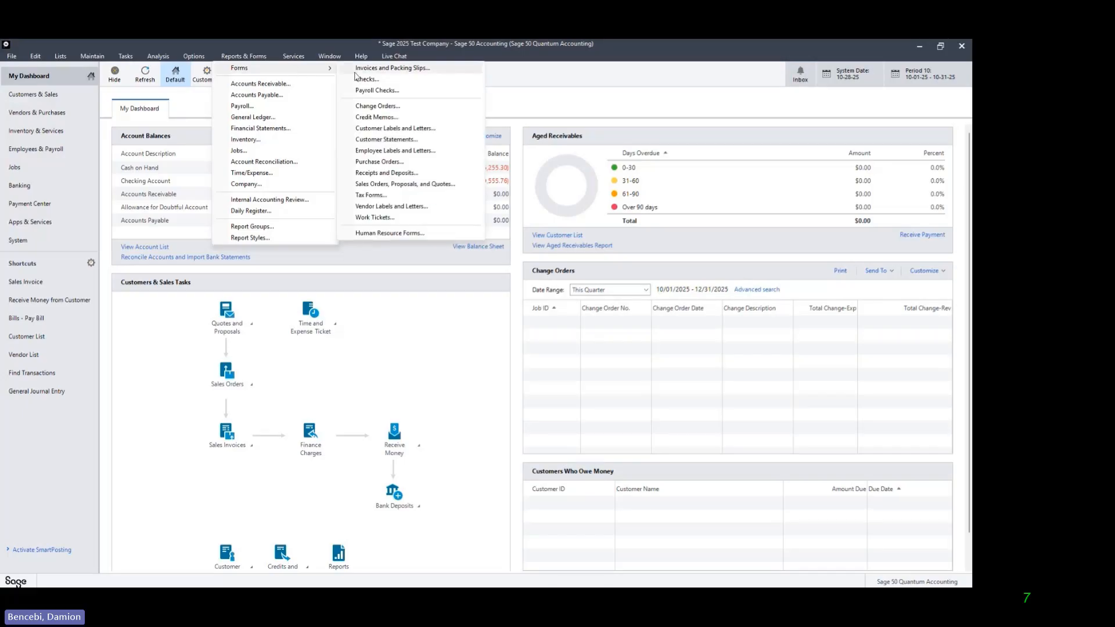
pyautogui.click(378, 197)
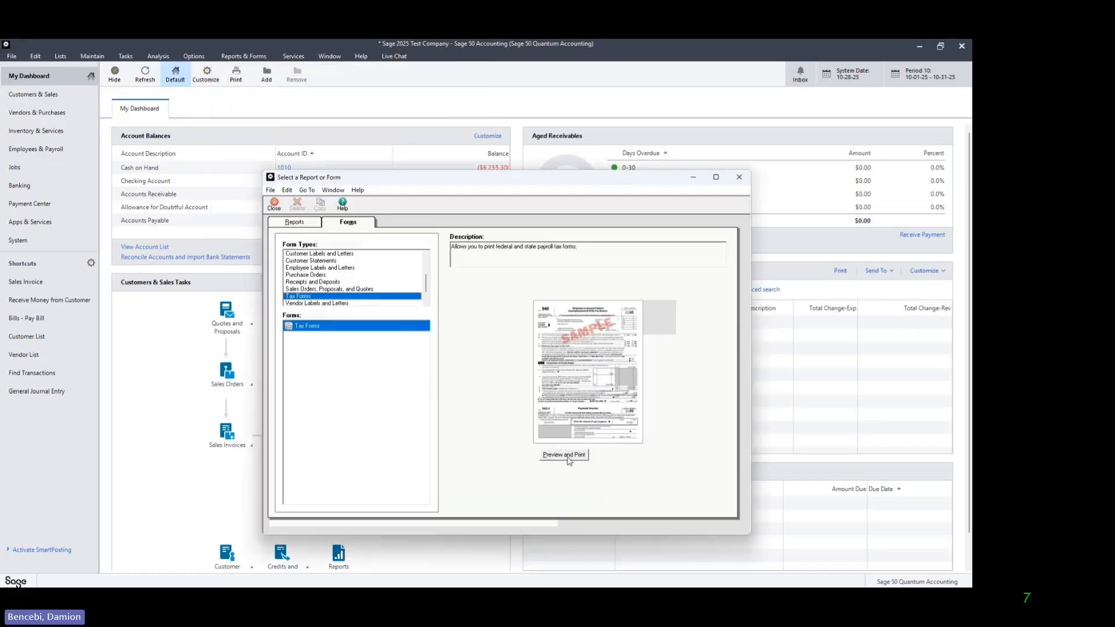
pyautogui.click(568, 456)
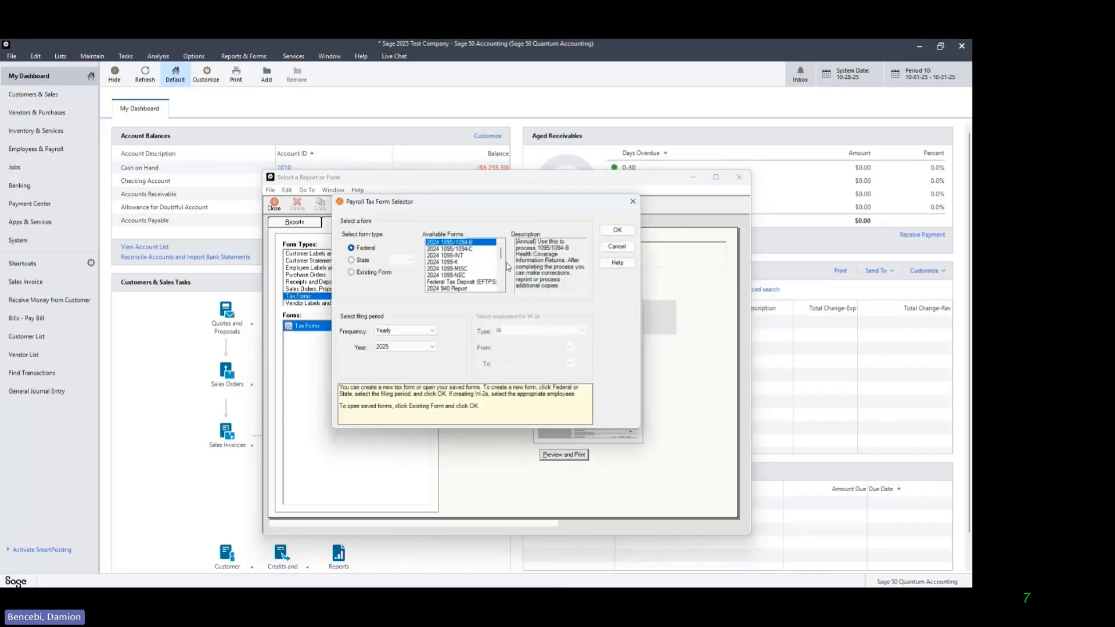
# Start the federal 2024 W-2/W-3 form for the yearly 2025 filing period, continuing despite the form year mismatch
pyautogui.moveTo(501, 255); pyautogui.dragTo(504, 286)
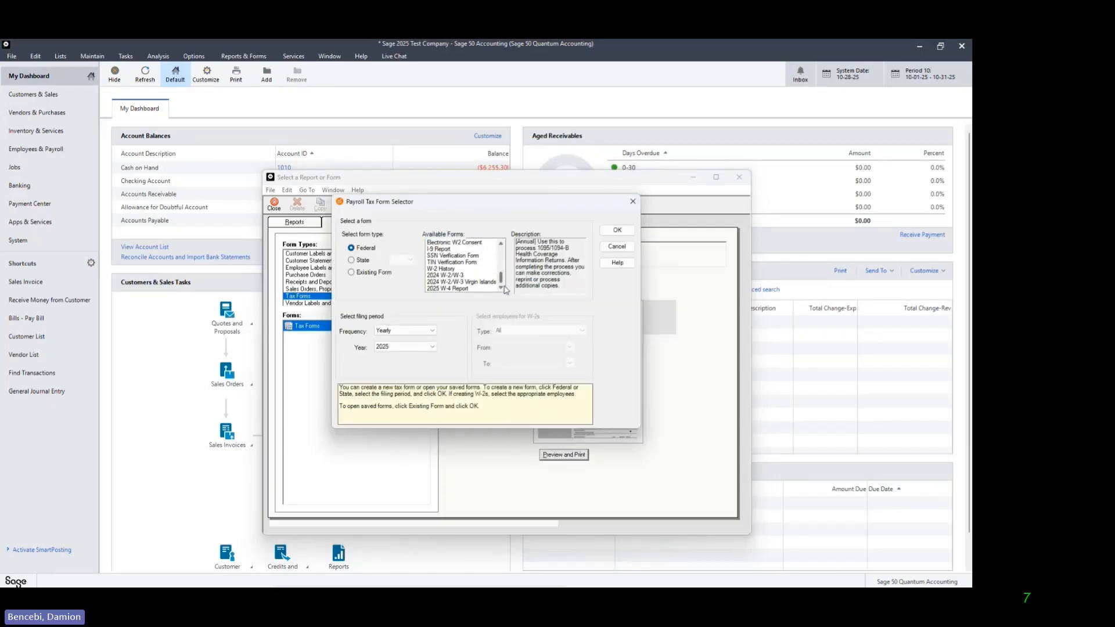
pyautogui.click(460, 276)
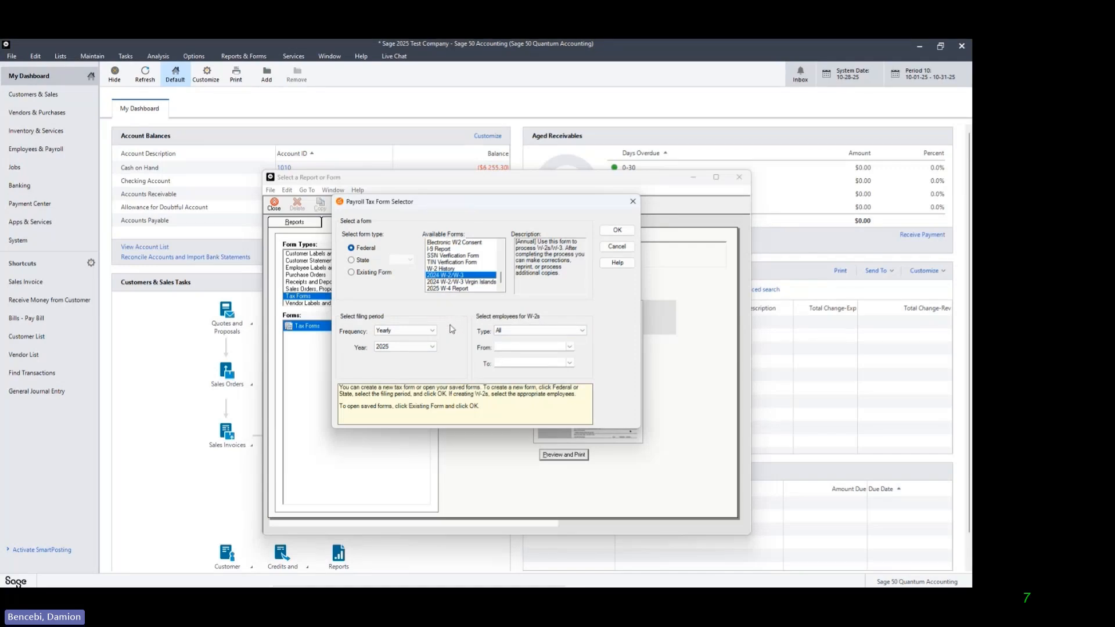
pyautogui.click(617, 232)
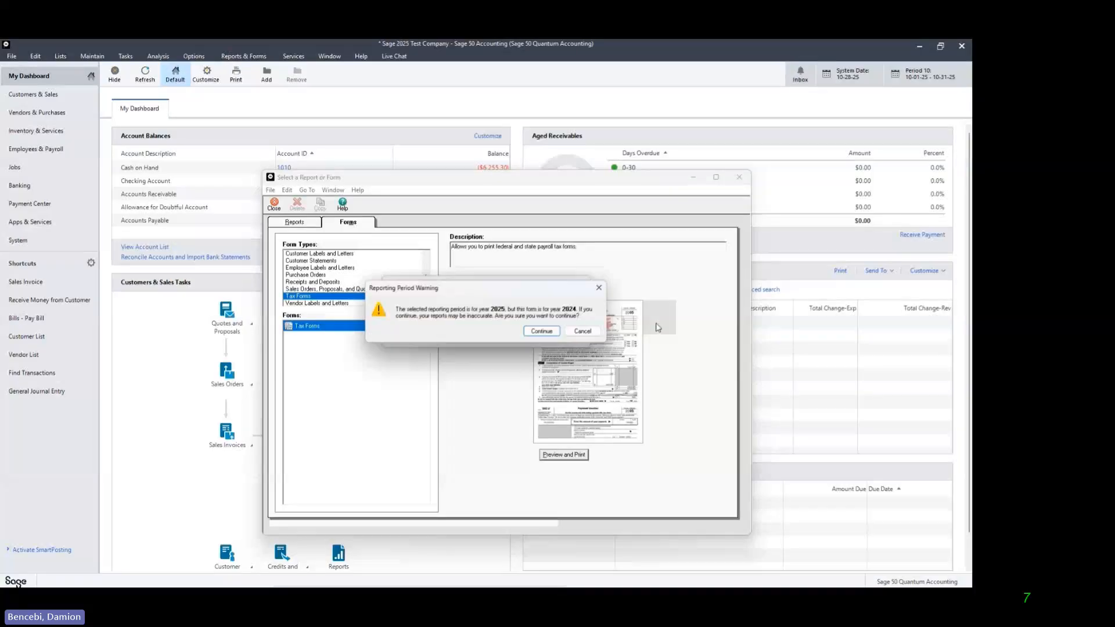
pyautogui.click(583, 332)
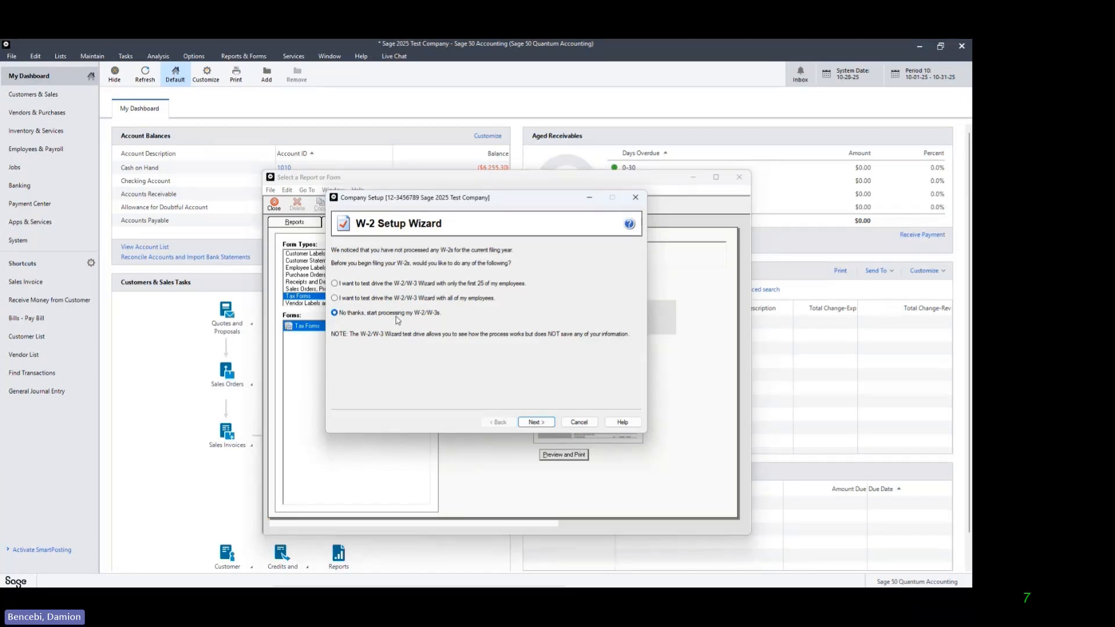
# Start processing the W-2/W-3s for a single-datafile company, accepting its FEIN and company information and filing as the company/employer
pyautogui.click(535, 422)
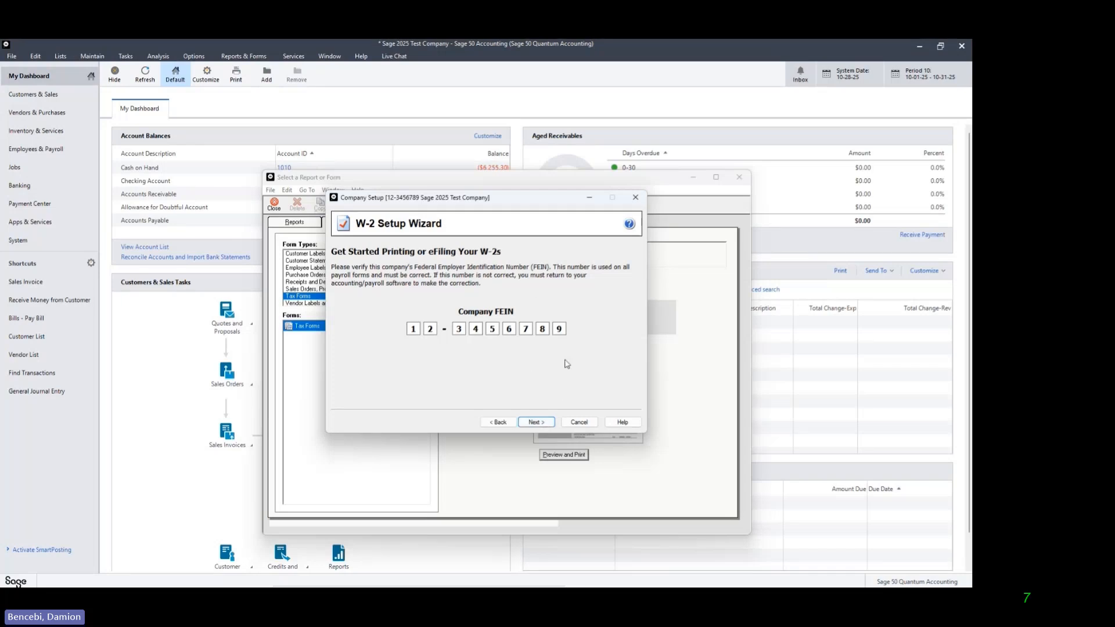
pyautogui.click(535, 422)
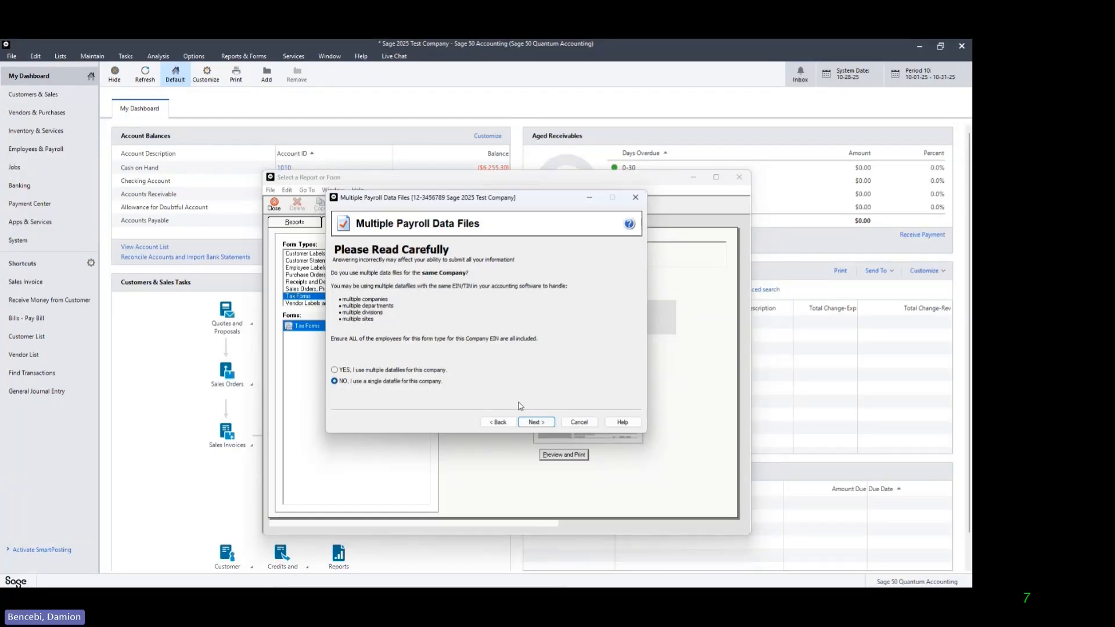
pyautogui.click(536, 423)
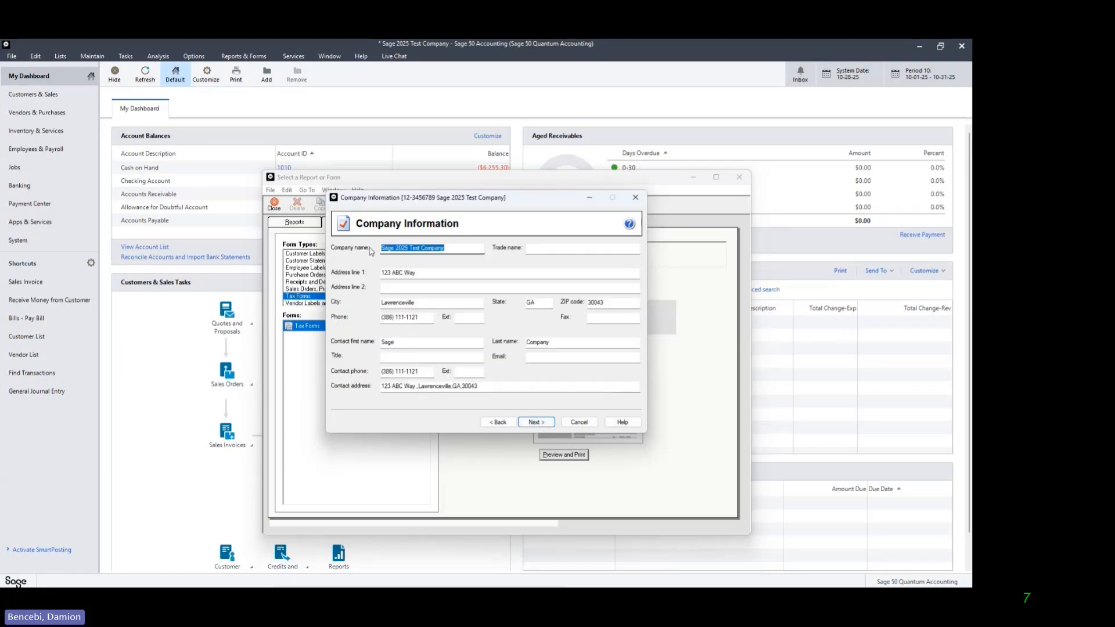
pyautogui.click(536, 423)
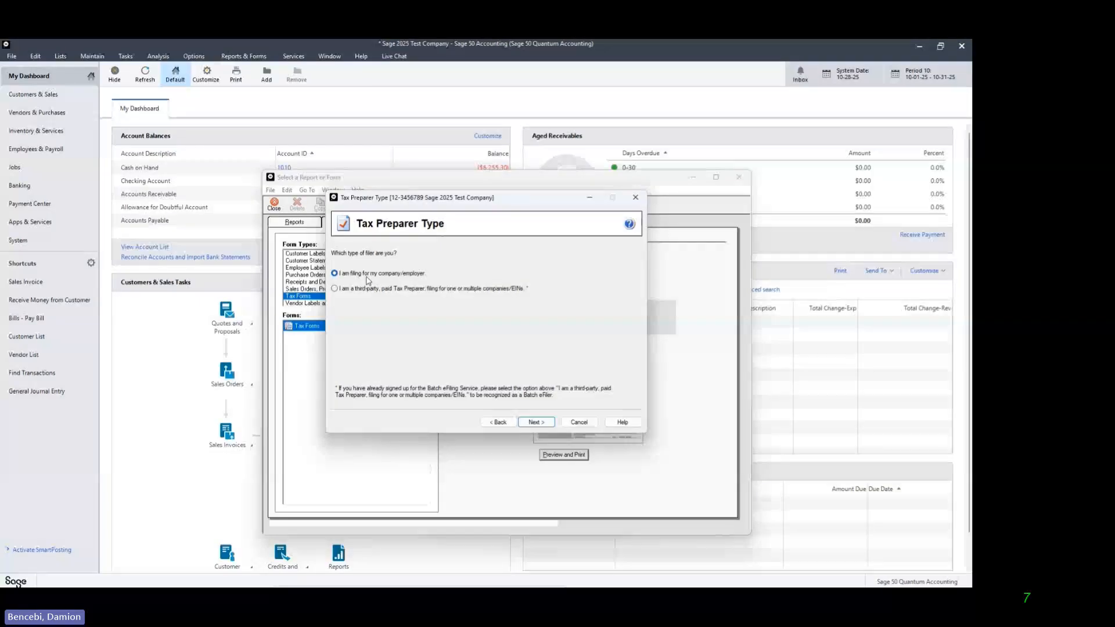
pyautogui.click(535, 423)
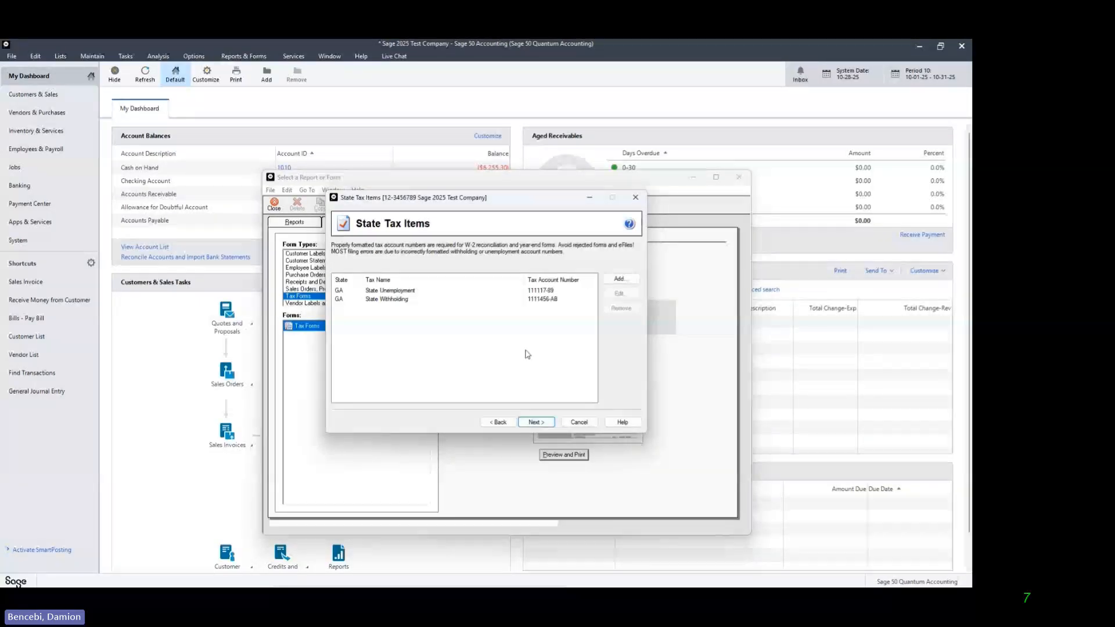
# Accept the state and special local tax items, and answer No to employees being exempt from Medicare or Social Security taxes
pyautogui.click(537, 427)
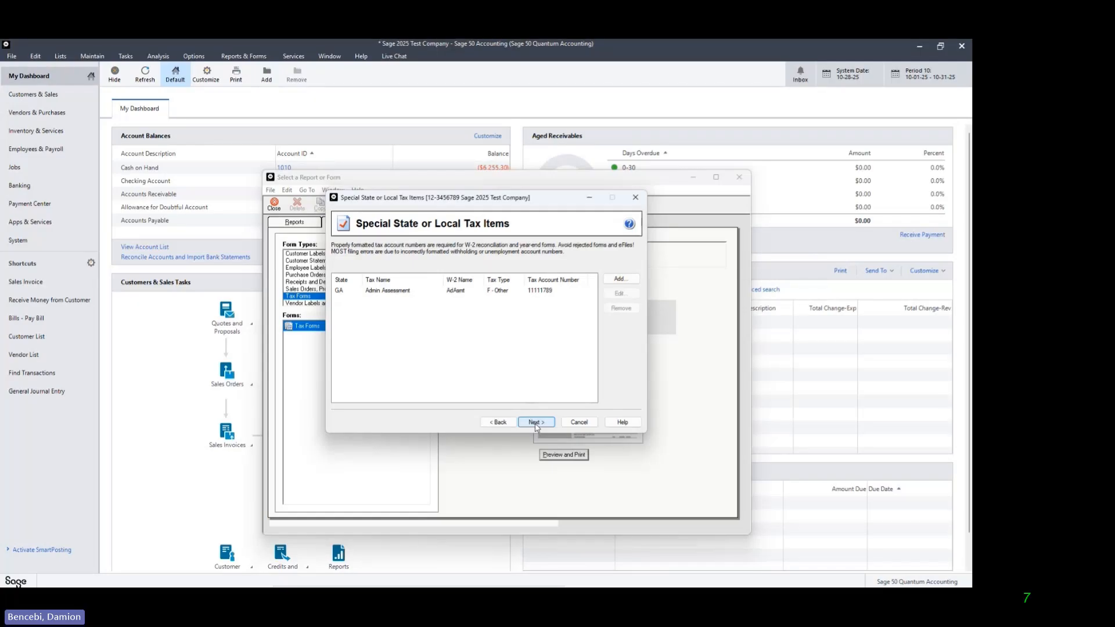
pyautogui.click(536, 427)
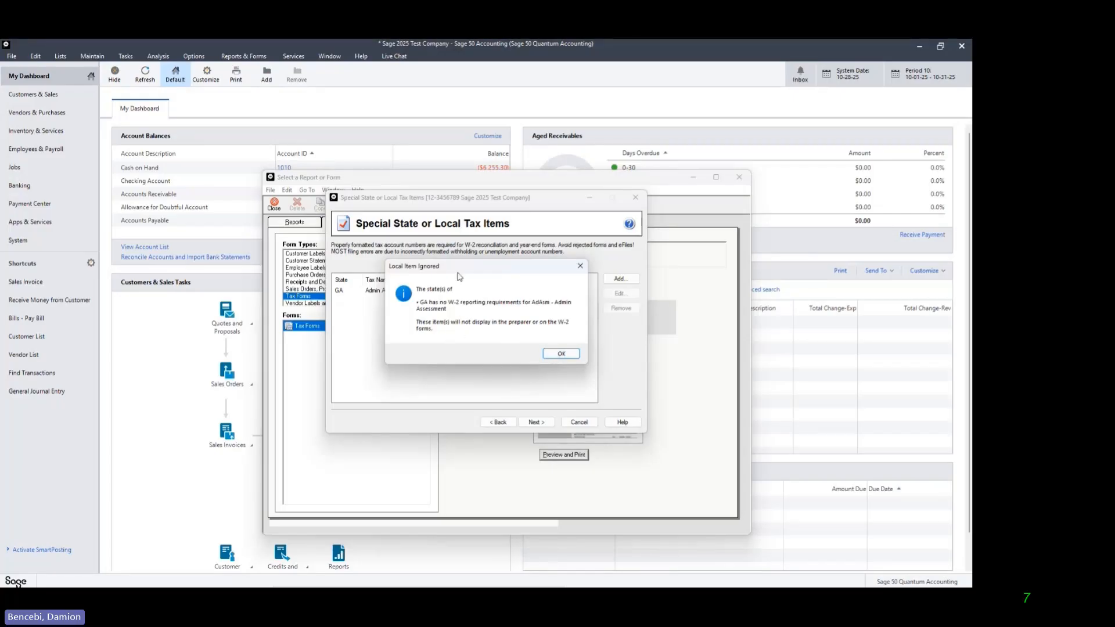
pyautogui.click(561, 353)
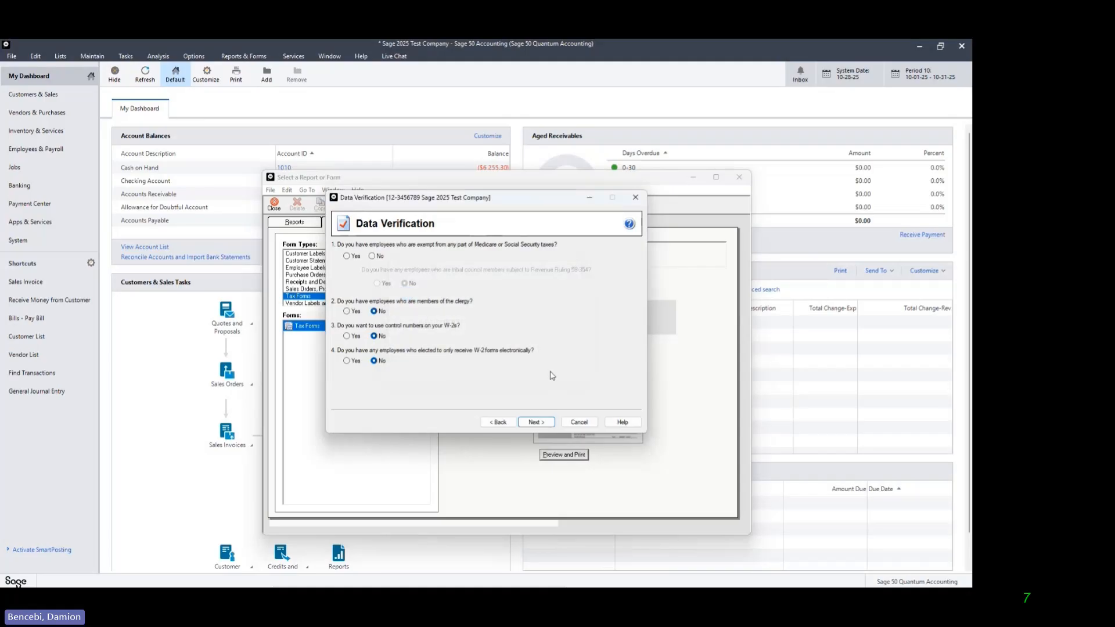
pyautogui.click(373, 257)
pyautogui.click(546, 427)
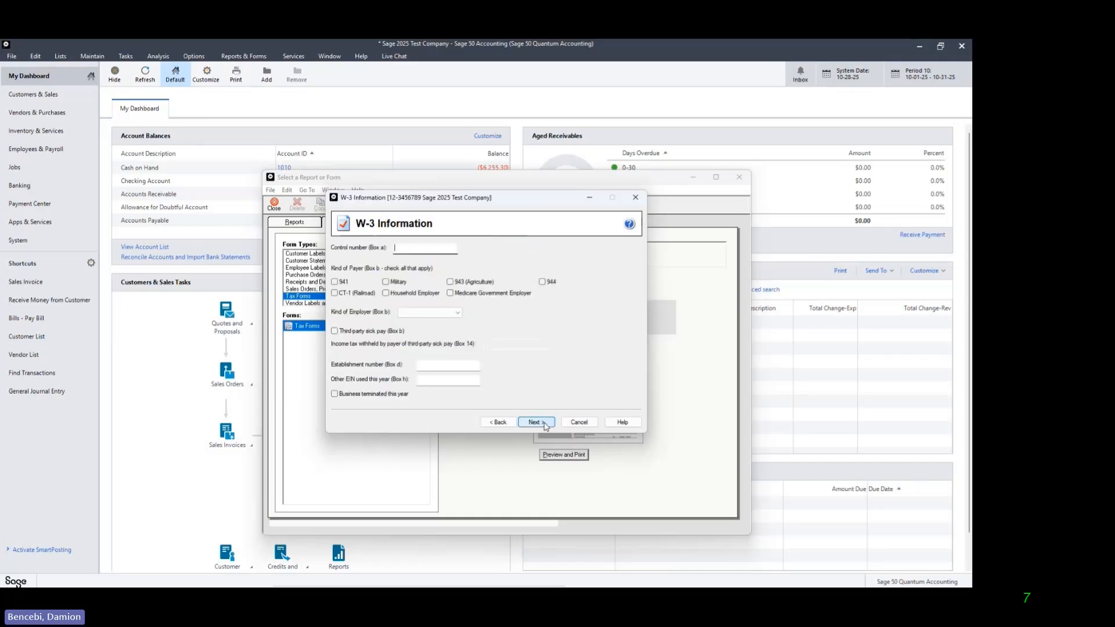
# Set the W-3 kind of payer to 941 and the kind of employer to None apply
pyautogui.click(335, 282)
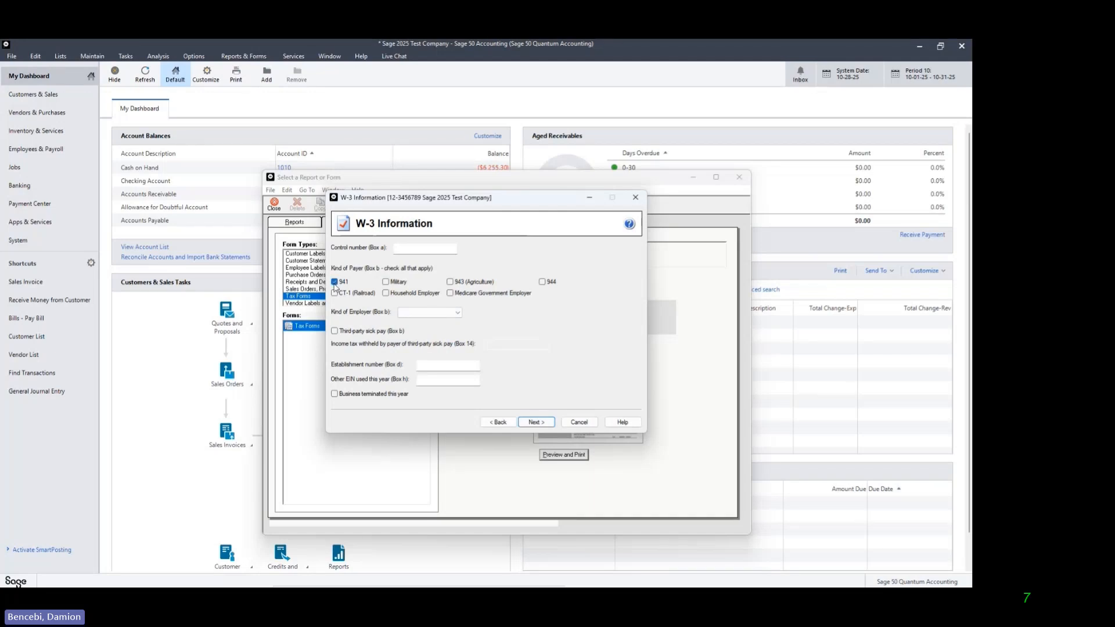
pyautogui.click(458, 314)
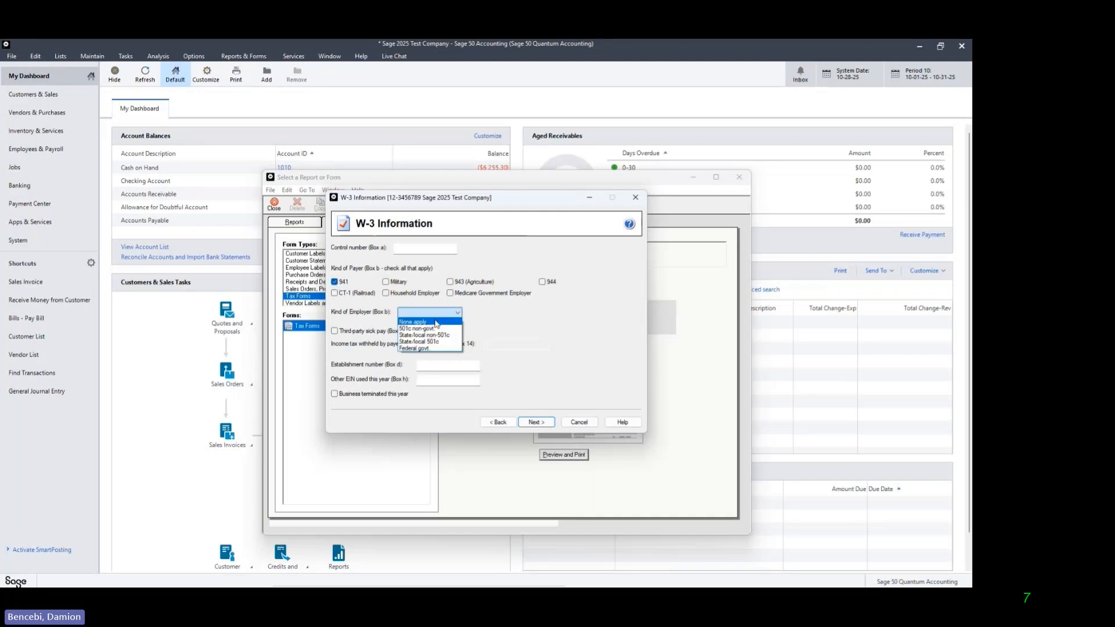
pyautogui.click(437, 323)
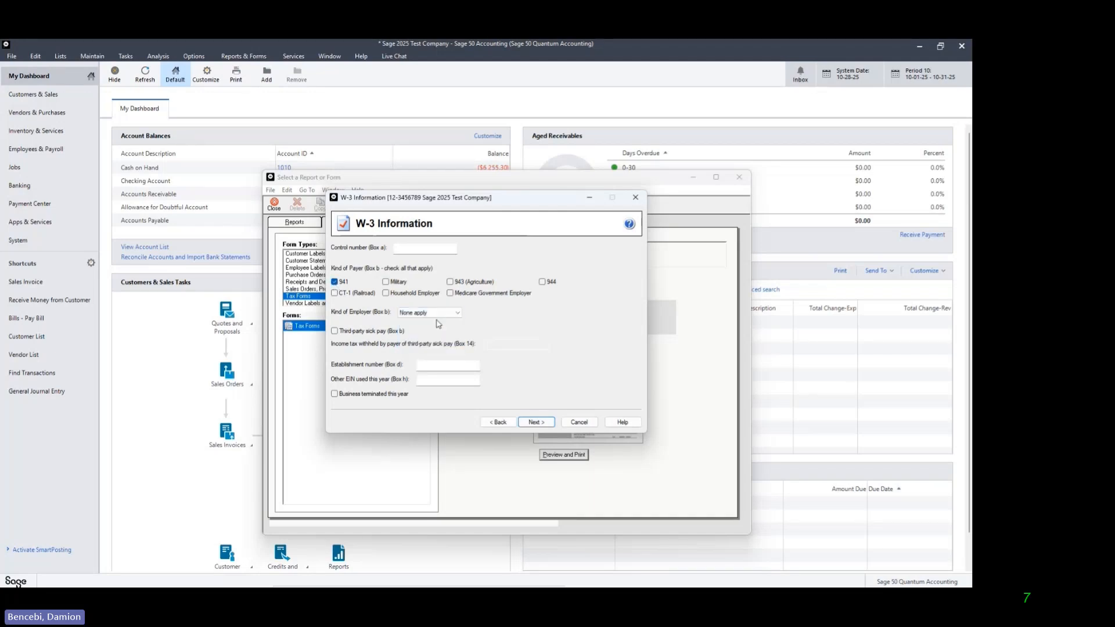
pyautogui.click(546, 427)
pyautogui.click(547, 427)
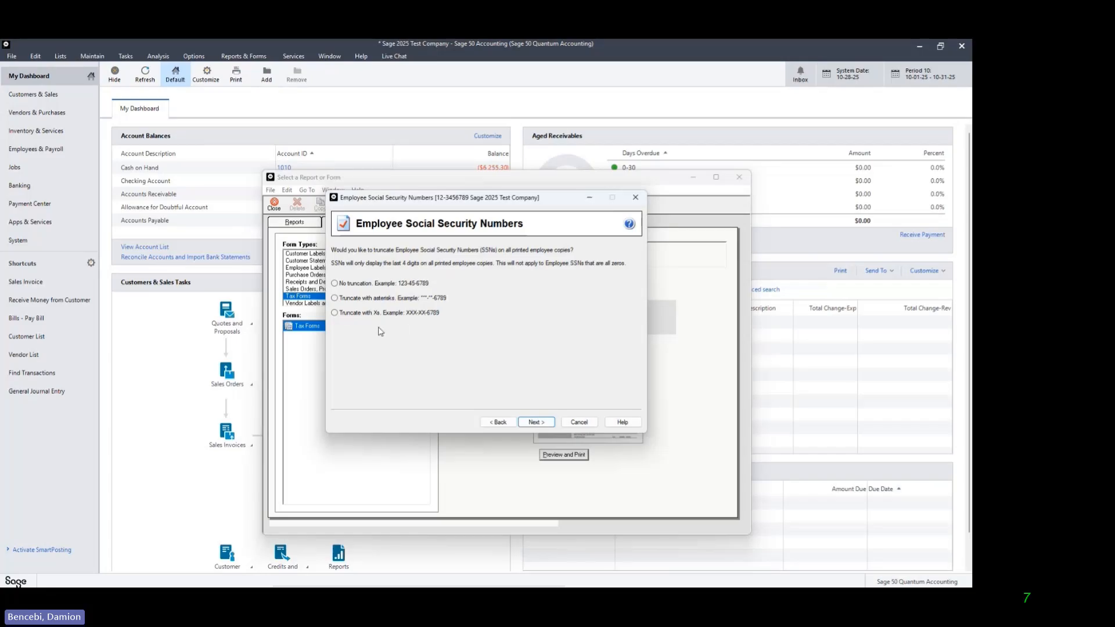
# Truncate Social Security numbers with Xs on printed employee copies and proceed to the employee detail in the W-2 preparer
pyautogui.click(335, 314)
pyautogui.click(545, 424)
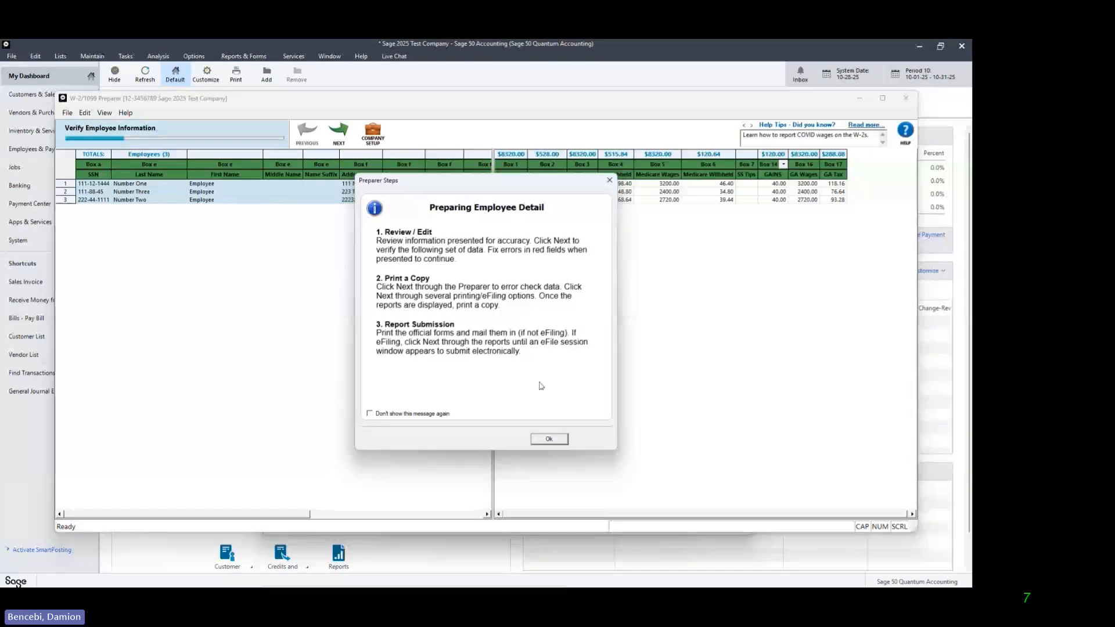
pyautogui.click(549, 440)
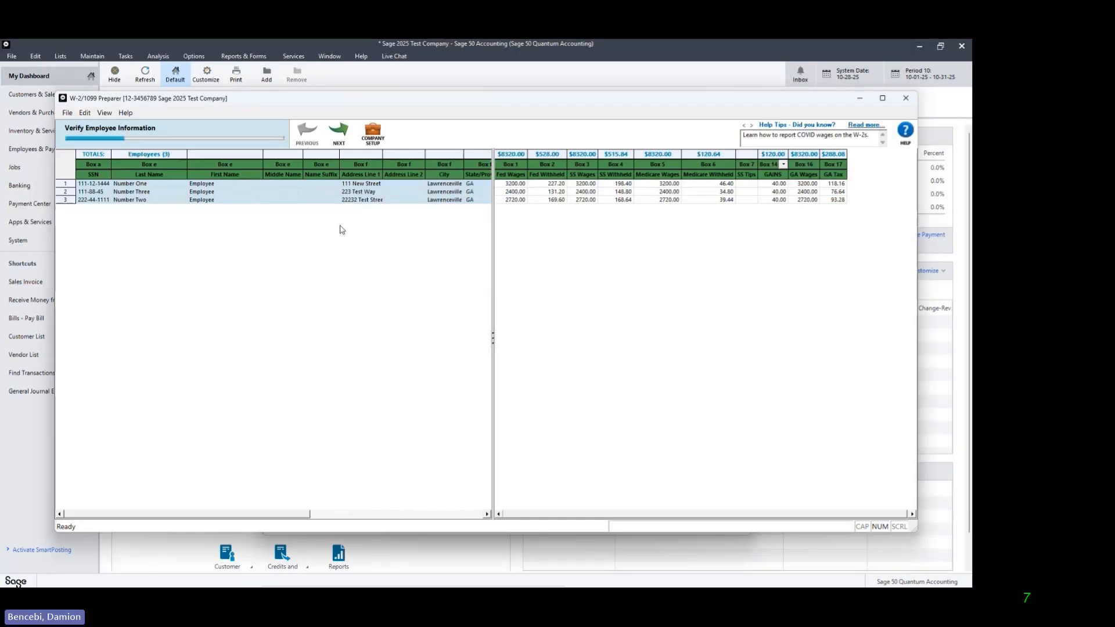
# Check the employee information for errors and complete the incomplete Social Security number in the second row
pyautogui.click(344, 135)
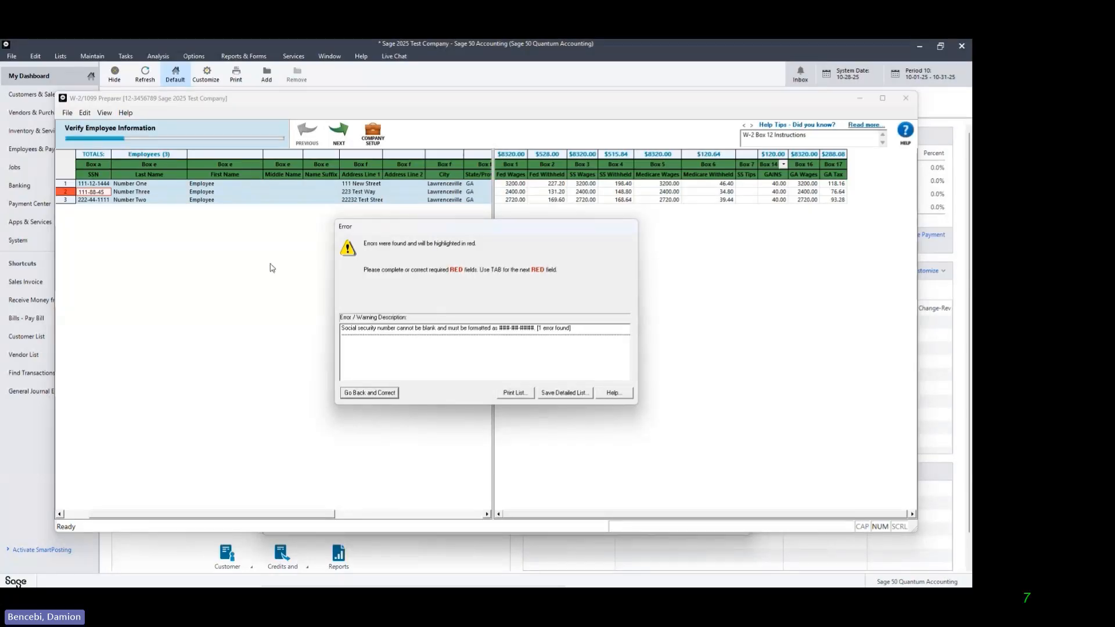
pyautogui.click(385, 397)
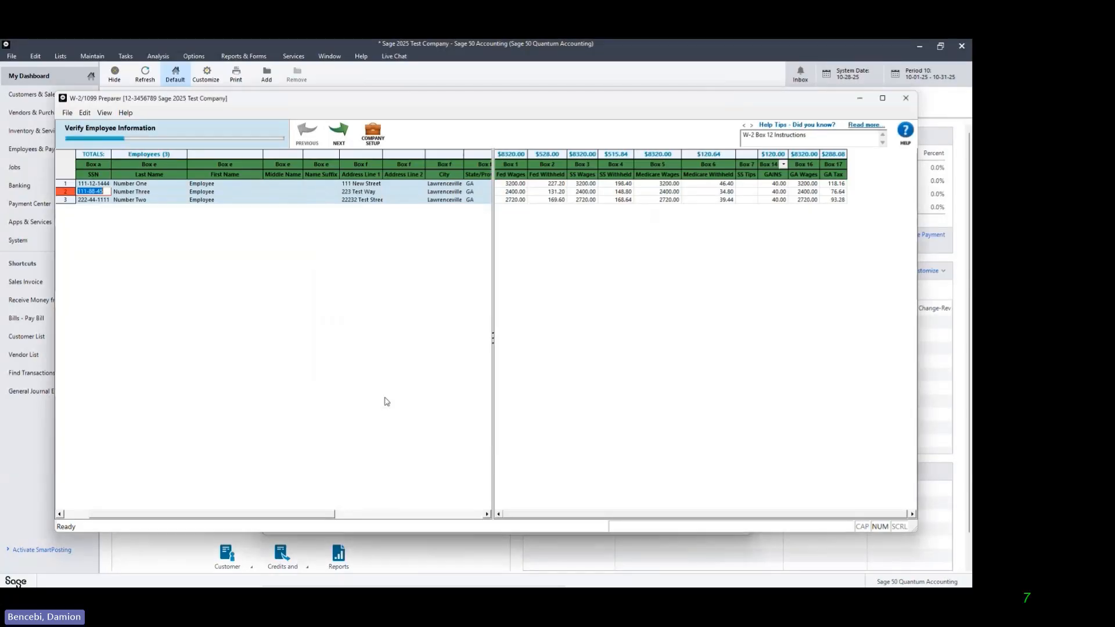
pyautogui.click(107, 193)
pyautogui.write('44')
pyautogui.click(269, 298)
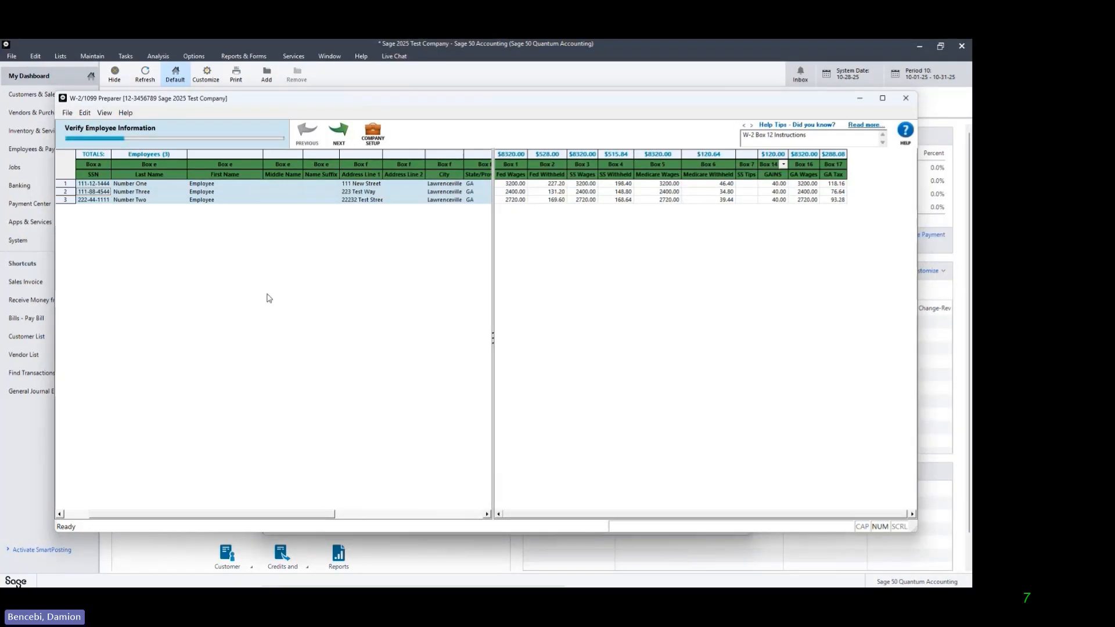
# Verify the employee, federal and state information and unassigned columns, and agree that the values have been double-checked
pyautogui.click(342, 137)
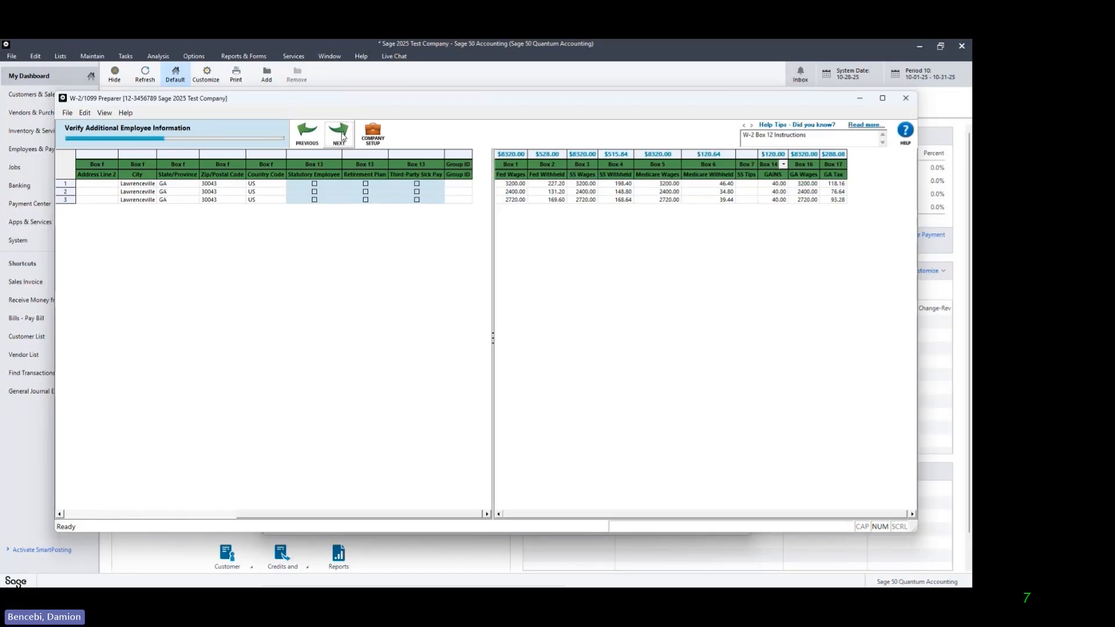
pyautogui.click(342, 138)
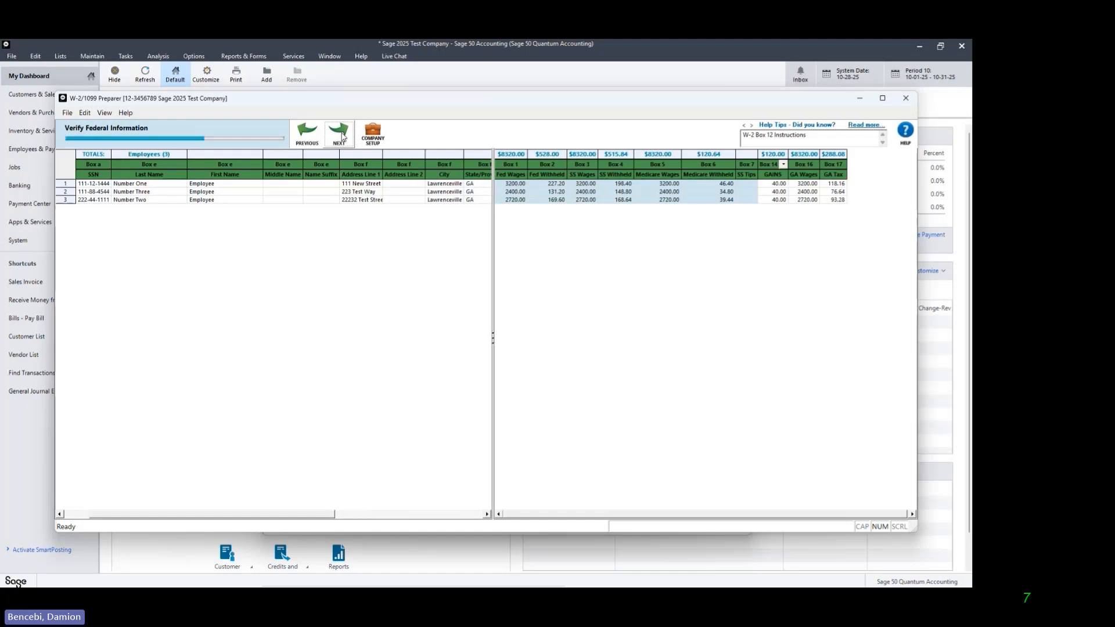
pyautogui.click(342, 138)
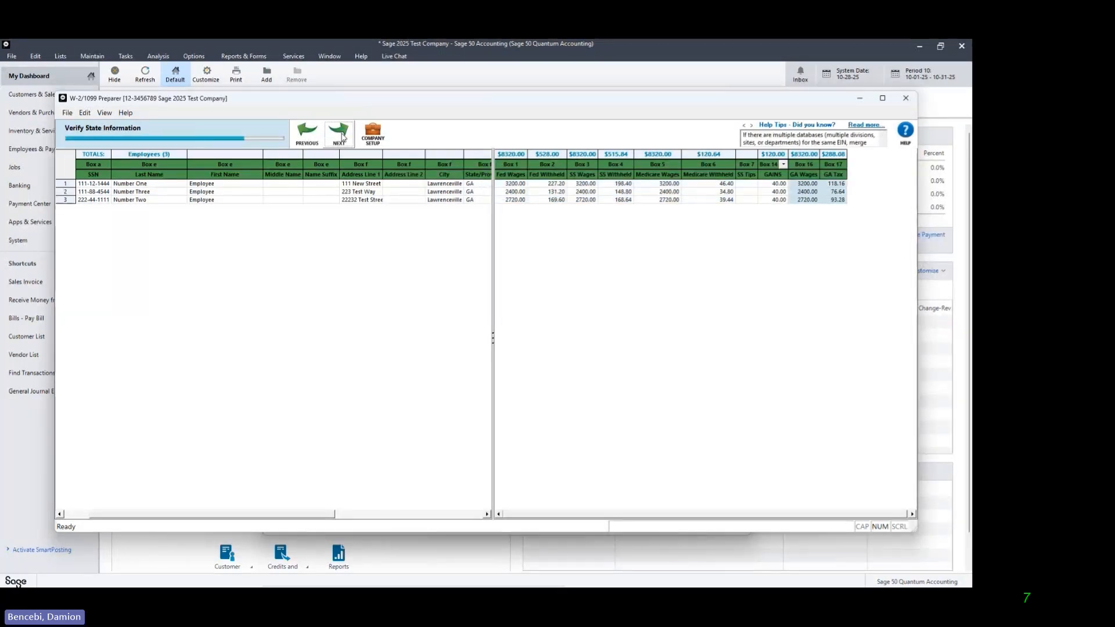
pyautogui.click(342, 137)
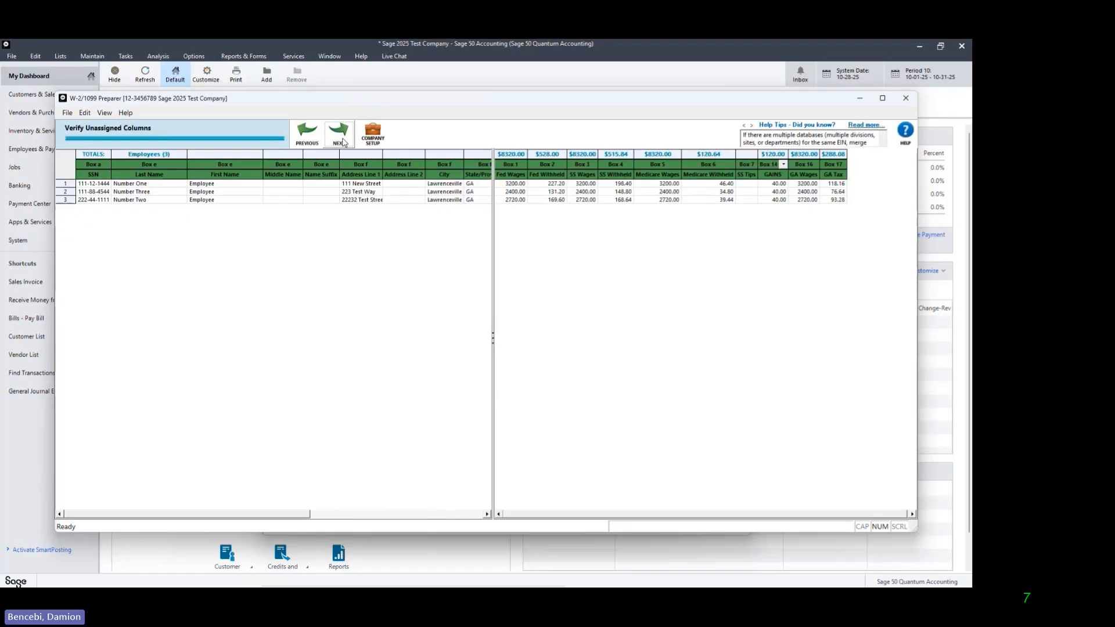
pyautogui.click(343, 142)
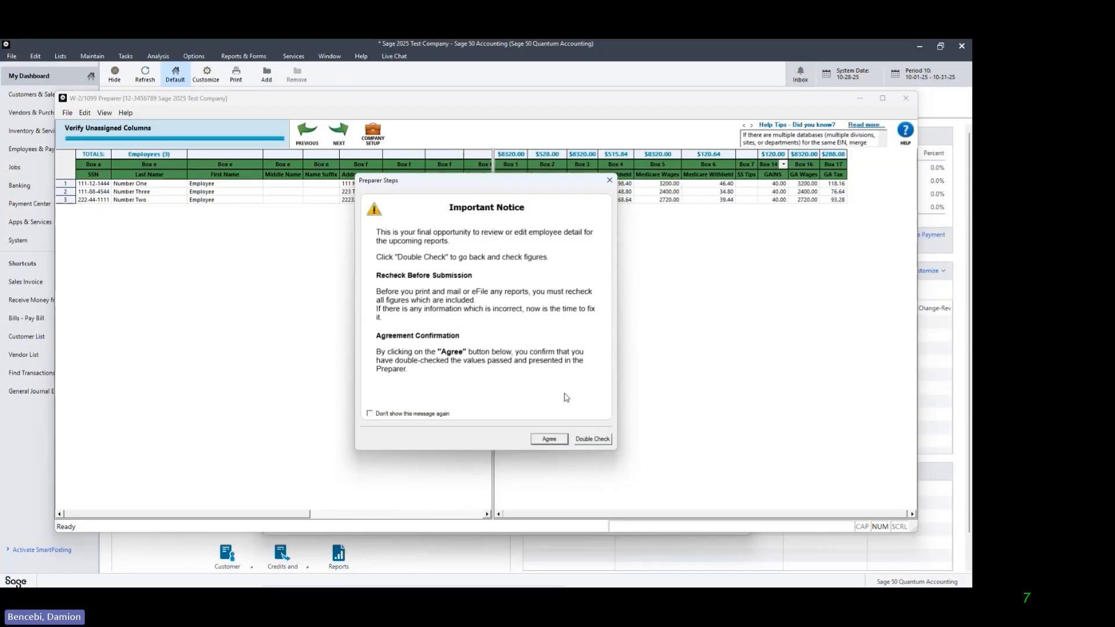
pyautogui.click(549, 444)
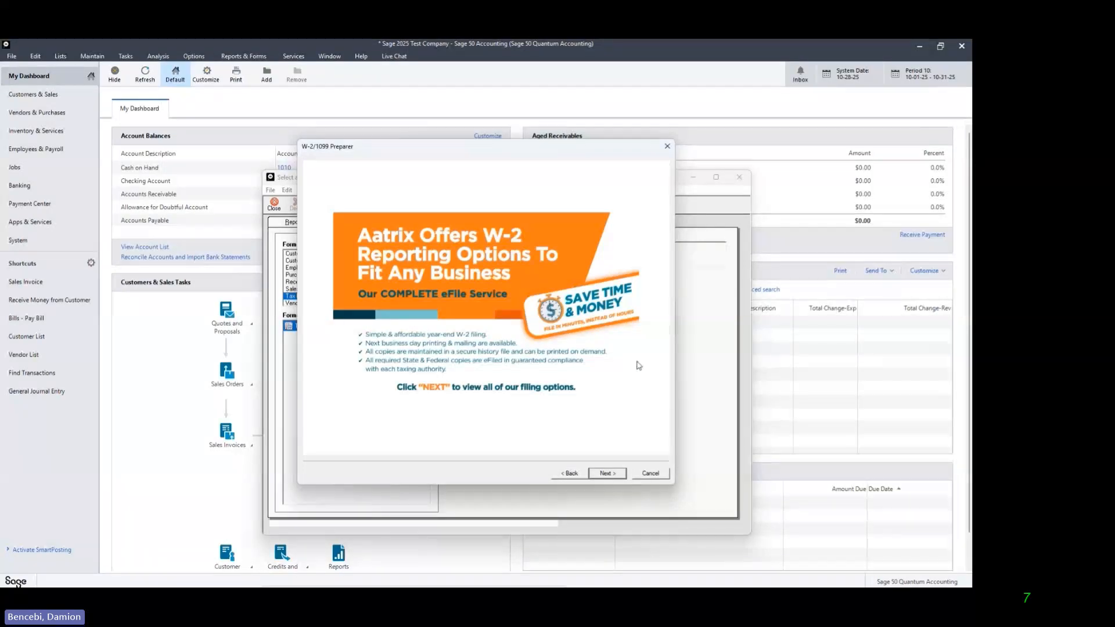
# Choose own filing options and select printing of Employee W-2s, Federal W-2s and W-3, and State W-2s and Reconciliation Forms
pyautogui.click(607, 474)
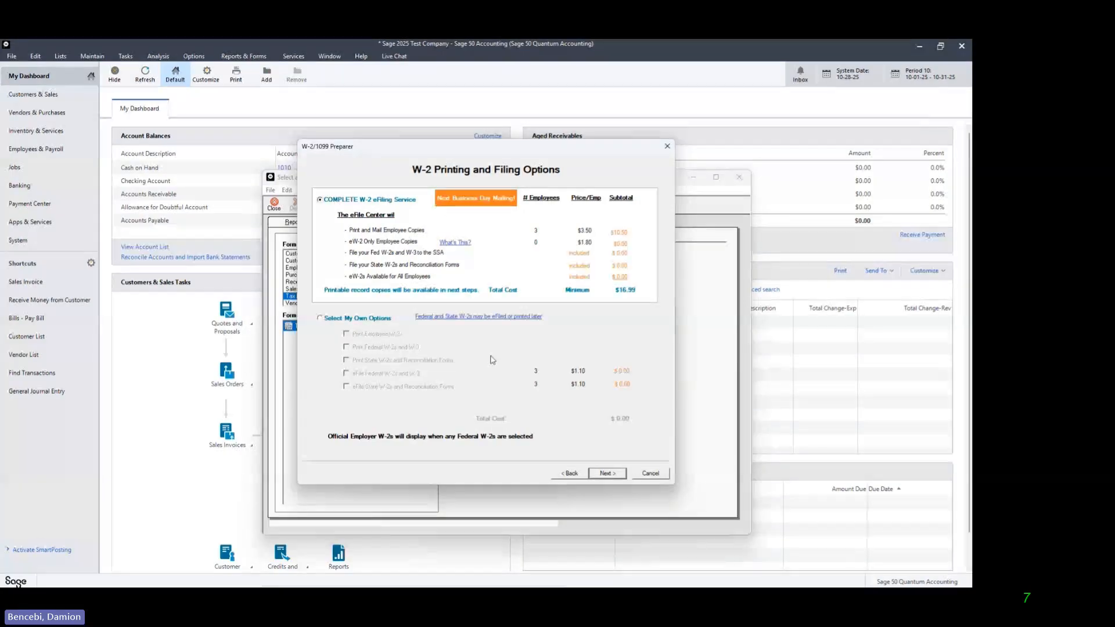
pyautogui.click(320, 318)
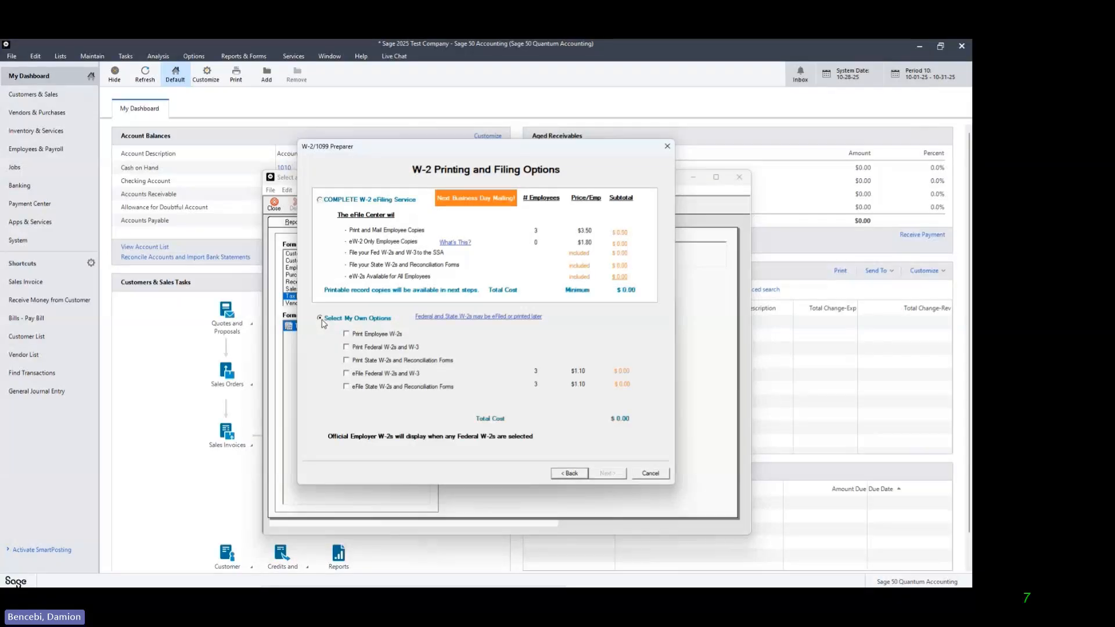
pyautogui.click(347, 335)
pyautogui.click(348, 348)
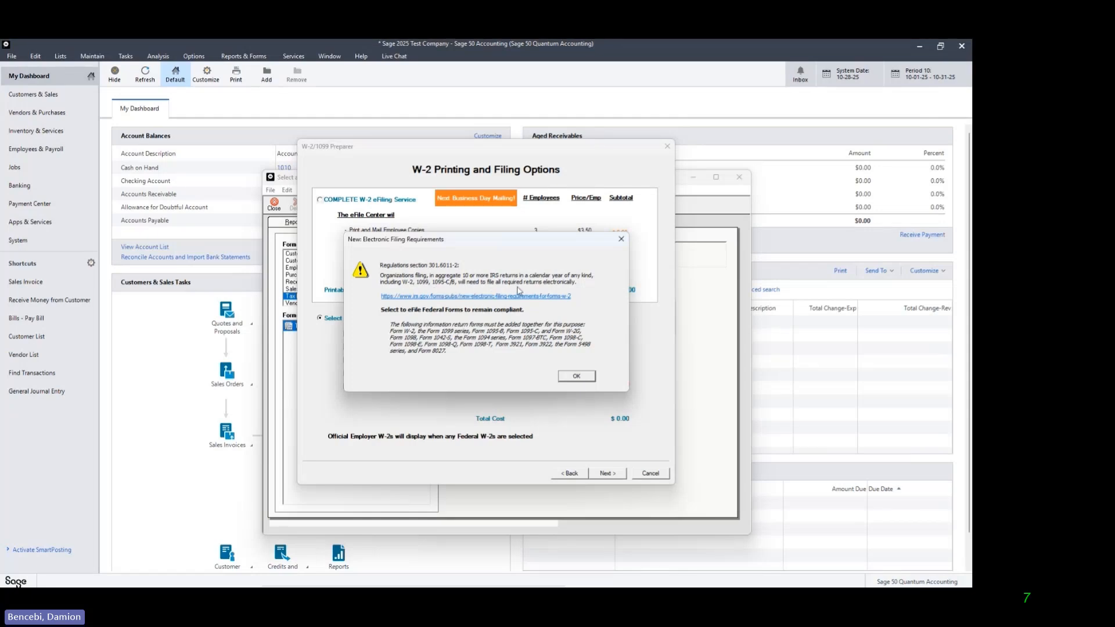
pyautogui.click(576, 378)
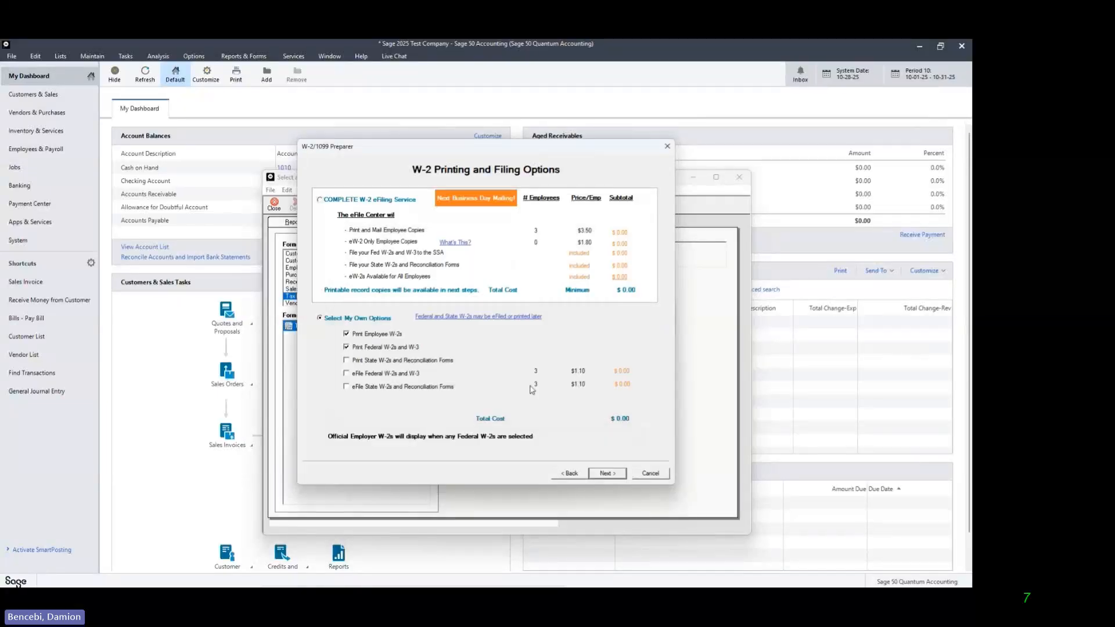
pyautogui.click(371, 365)
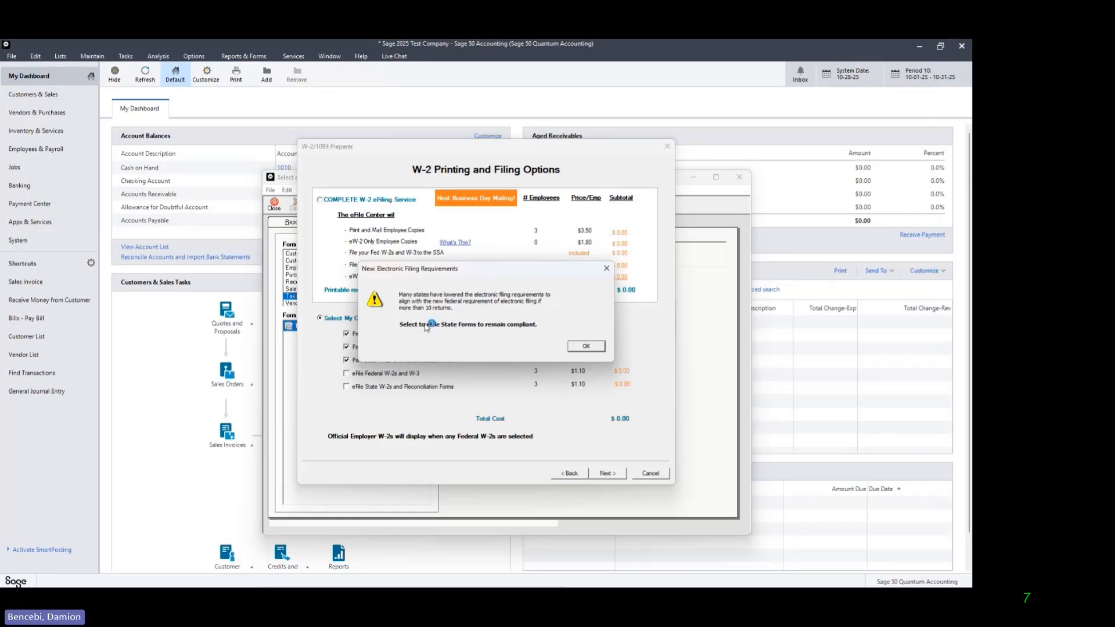
pyautogui.click(583, 347)
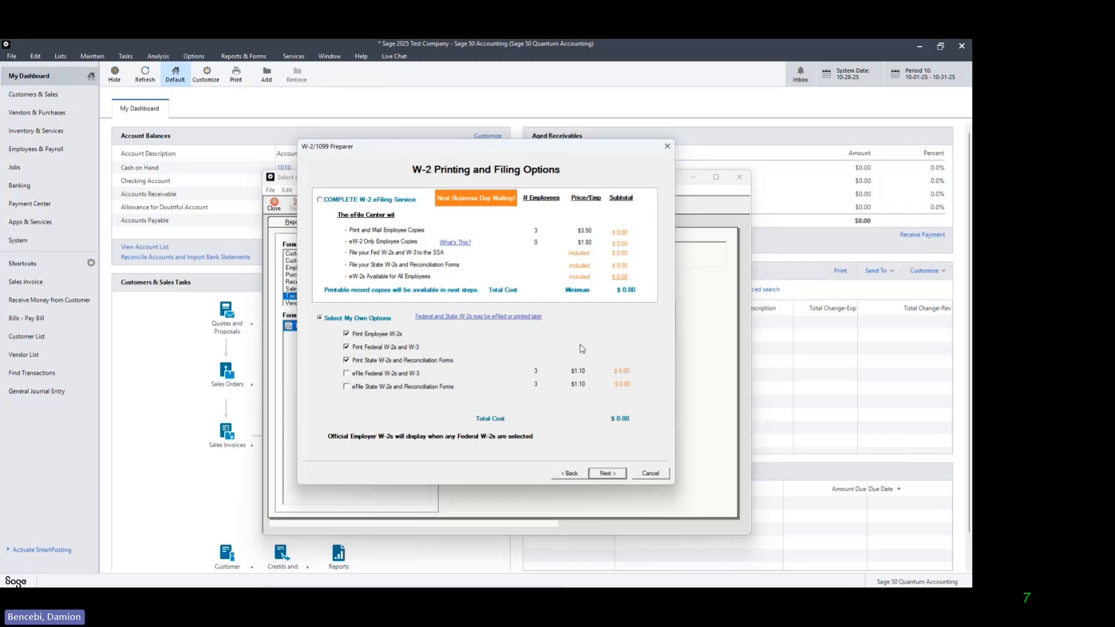
# Continue with the current printing options instead of the COMPLETE eFile Service, keep Georgia as the filing state, and proceed to the forms
pyautogui.click(616, 477)
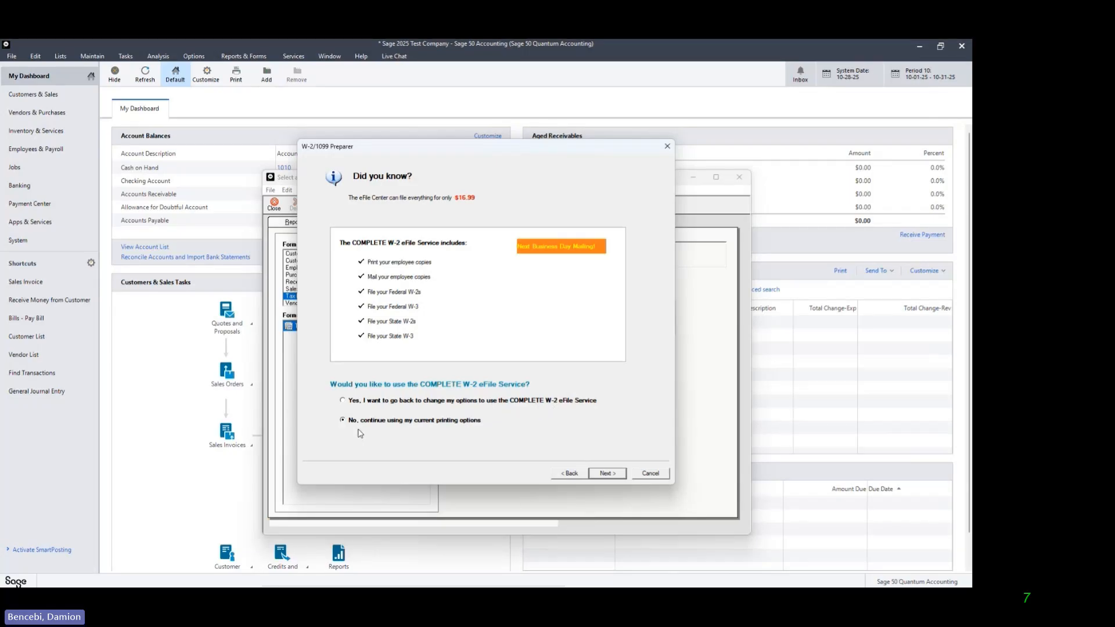
pyautogui.click(607, 473)
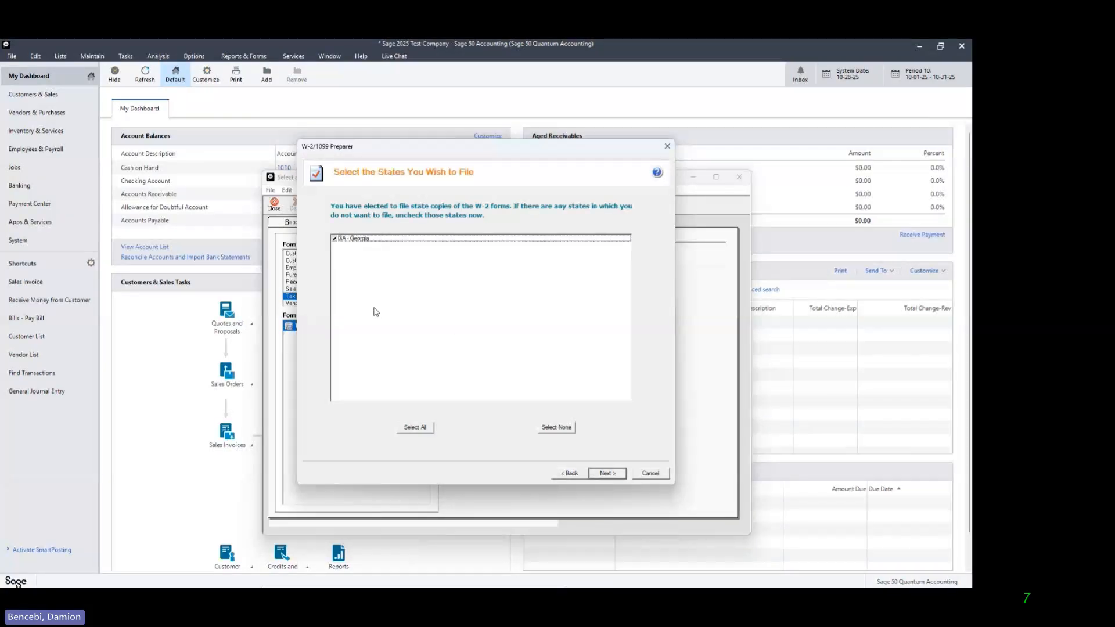
pyautogui.click(610, 474)
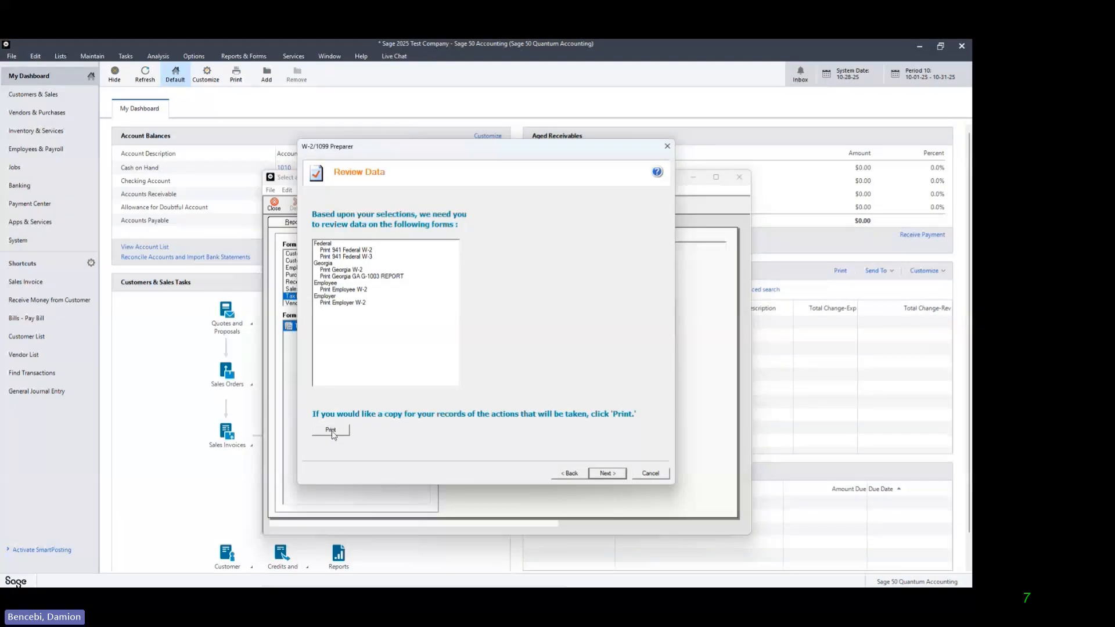
pyautogui.click(607, 474)
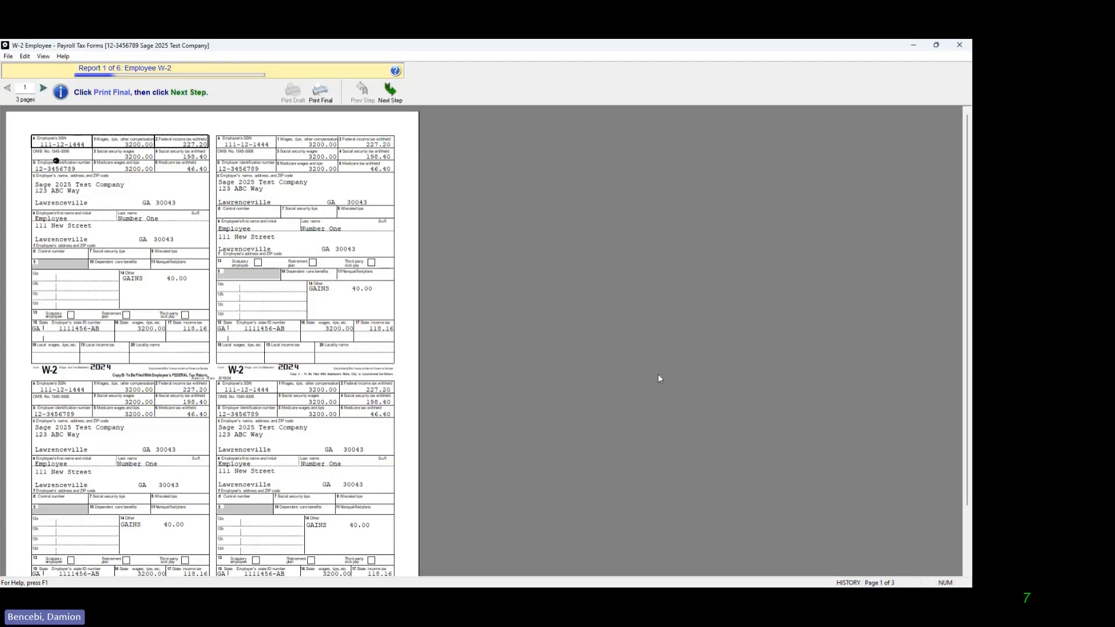
# Check all pages of the Employee W-2 report and print it with Microsoft Print to PDF as w2 in Documents
pyautogui.click(43, 89)
pyautogui.click(43, 88)
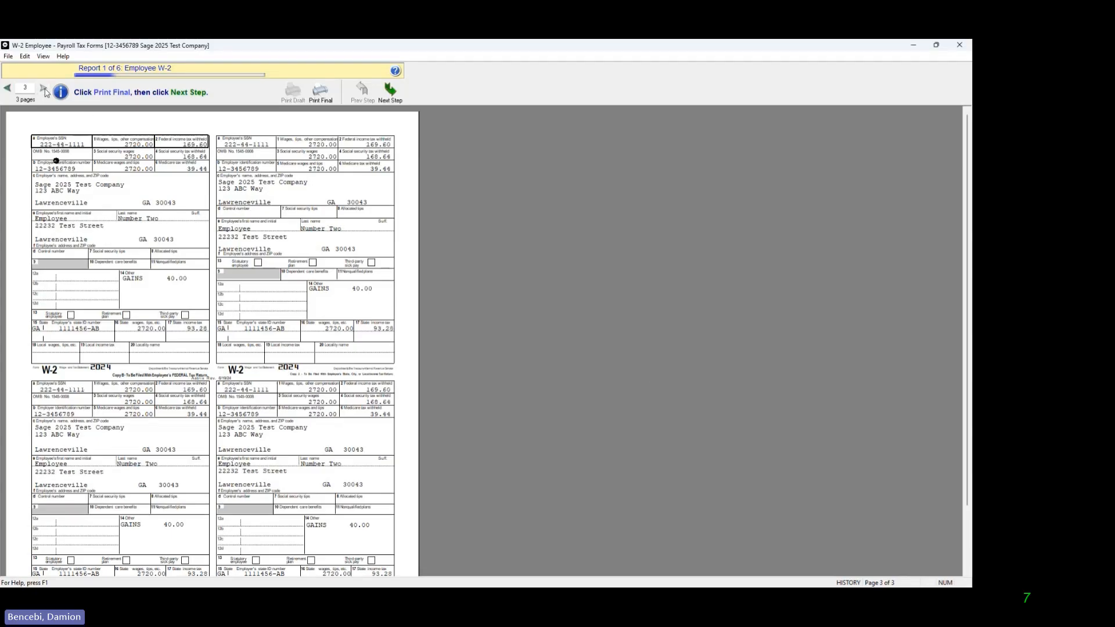
pyautogui.click(8, 90)
pyautogui.click(8, 90)
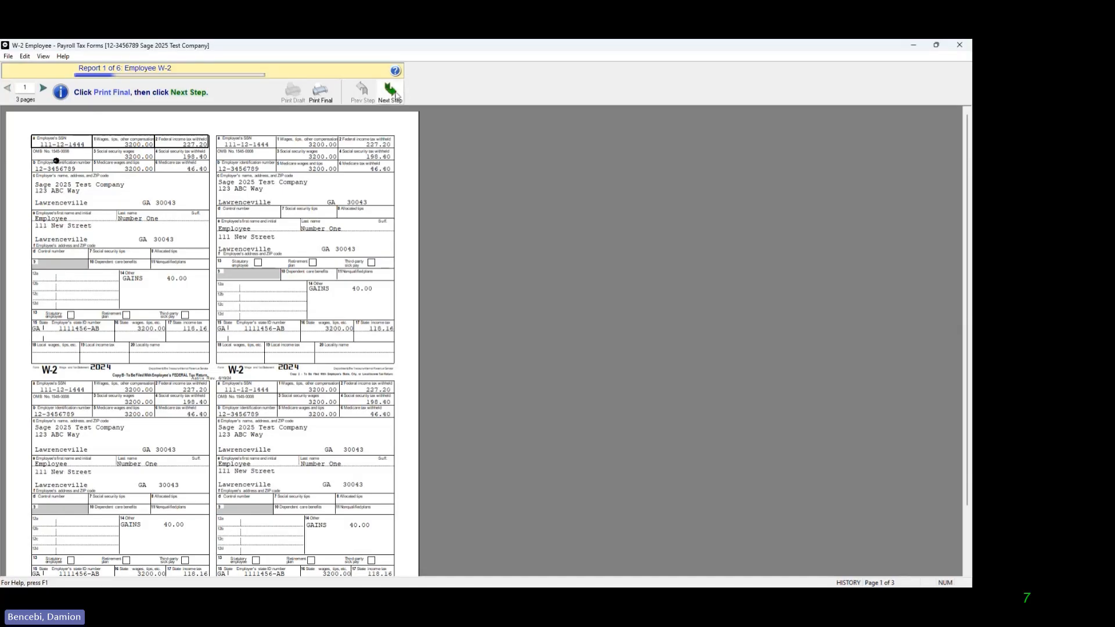
pyautogui.click(395, 93)
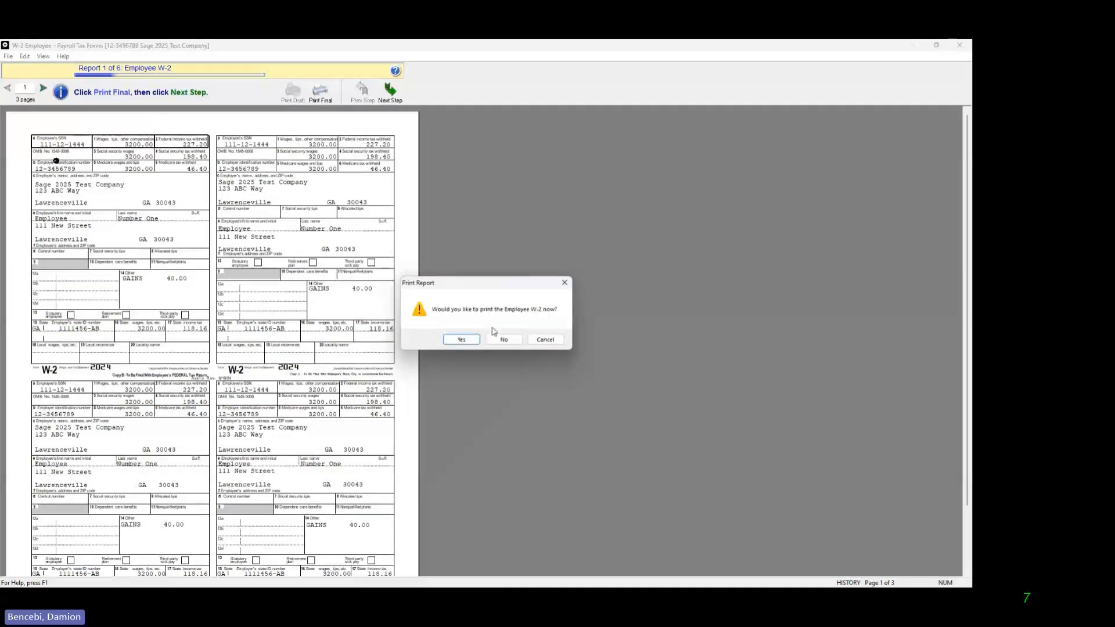
pyautogui.click(461, 339)
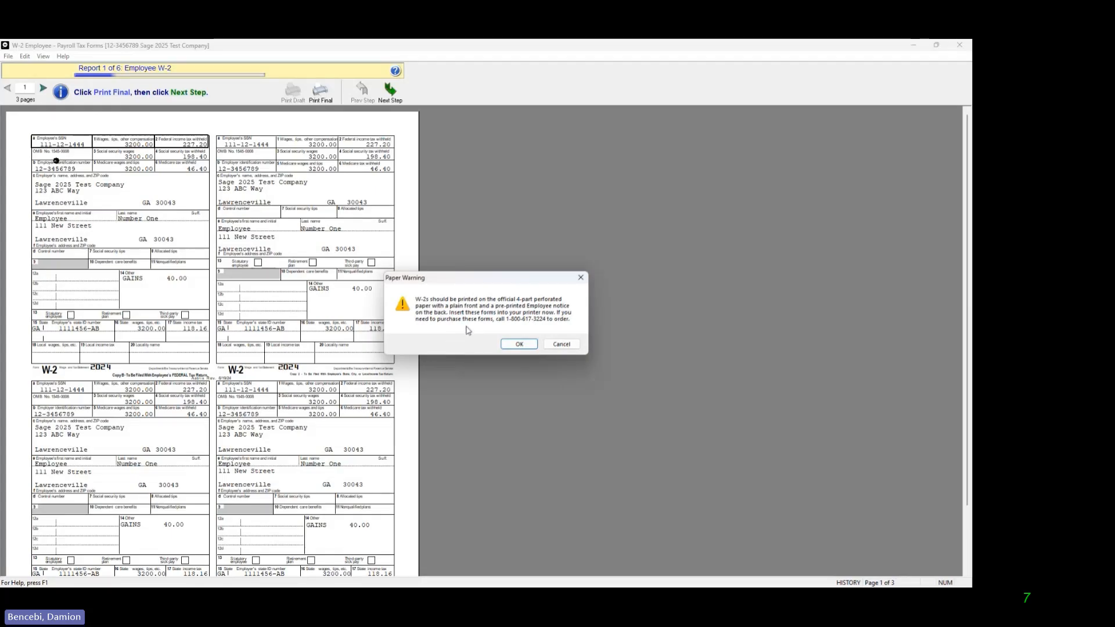
pyautogui.click(527, 344)
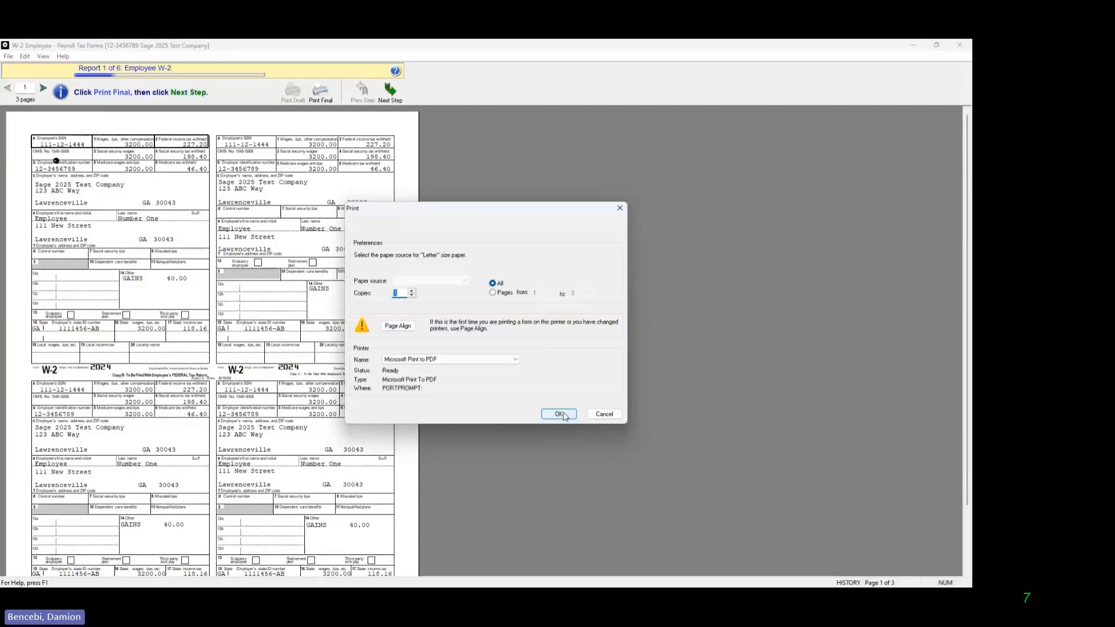
pyautogui.click(560, 415)
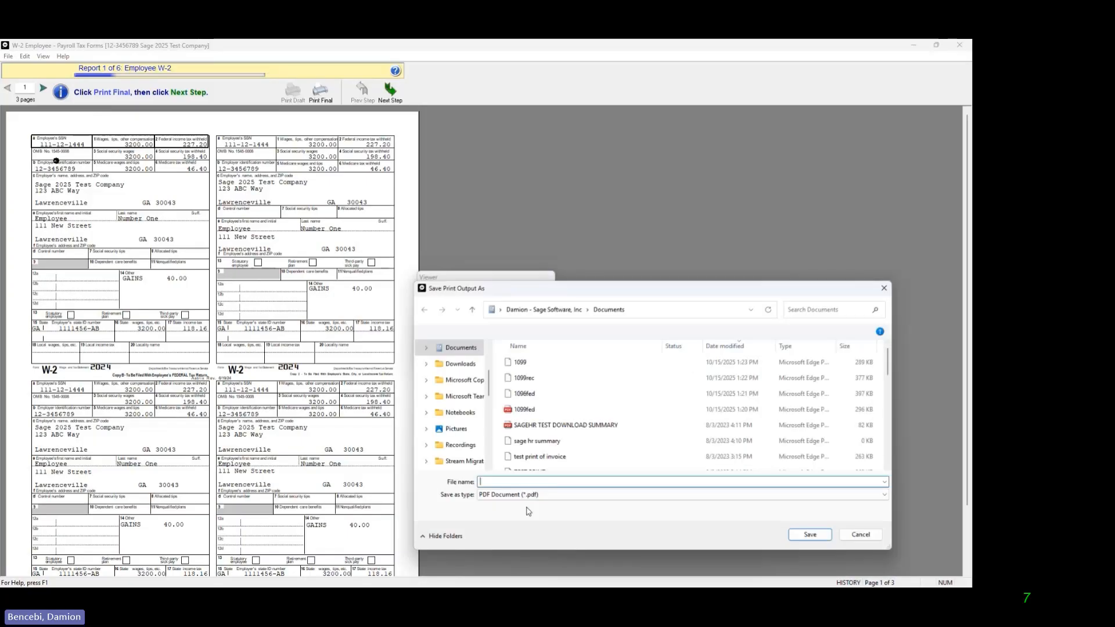
pyautogui.write('w2')
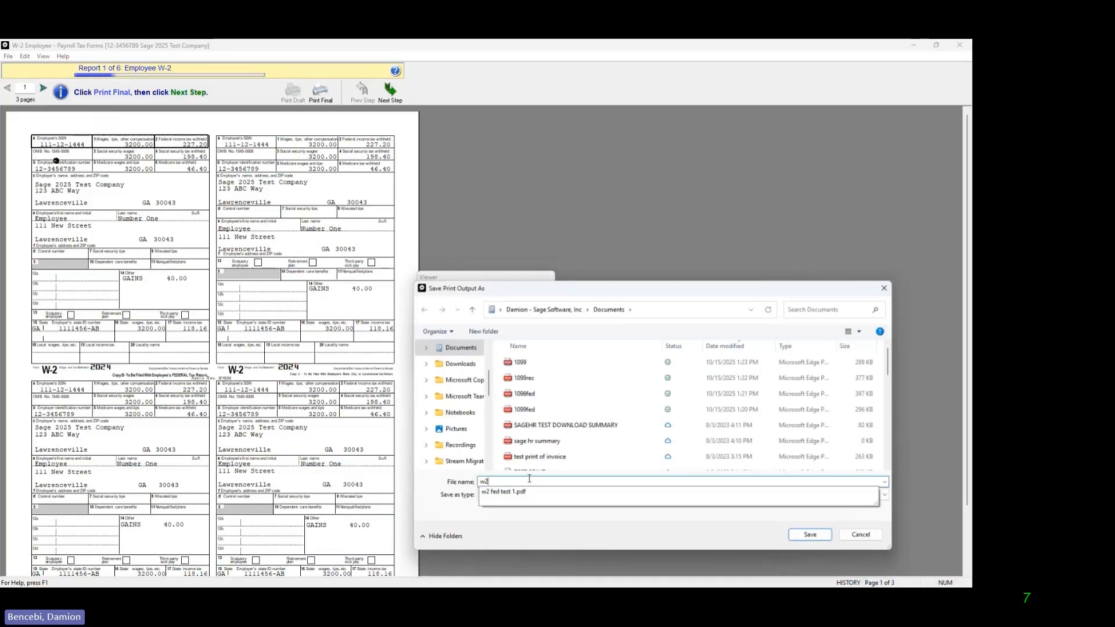
pyautogui.click(813, 534)
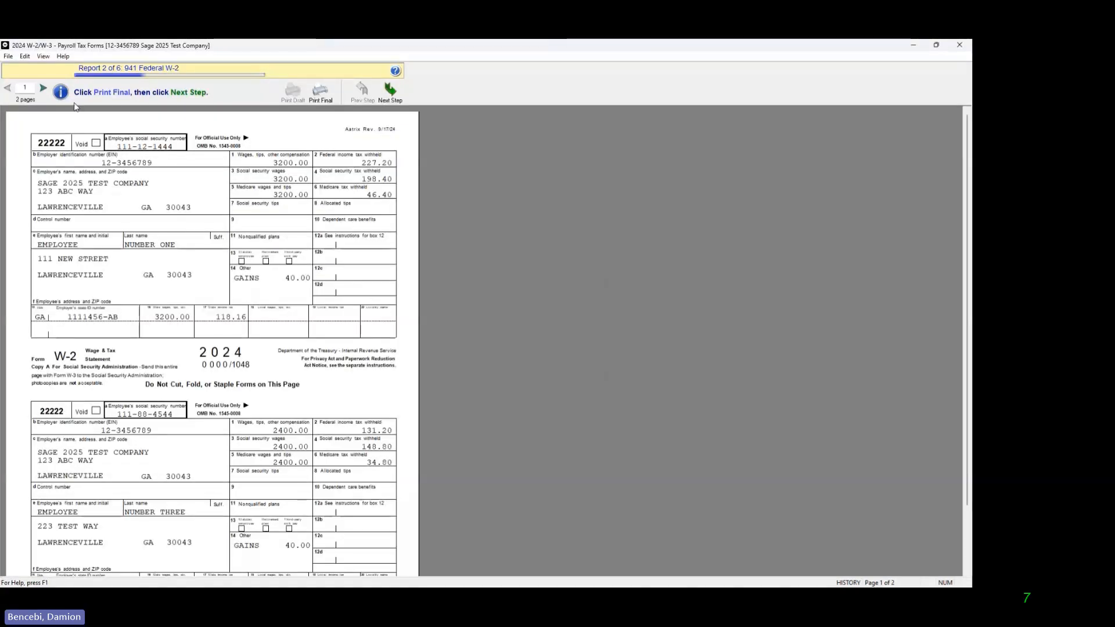
# Check both pages of the 941 Federal W-2 report and print it to a PDF named fed in Documents
pyautogui.click(43, 88)
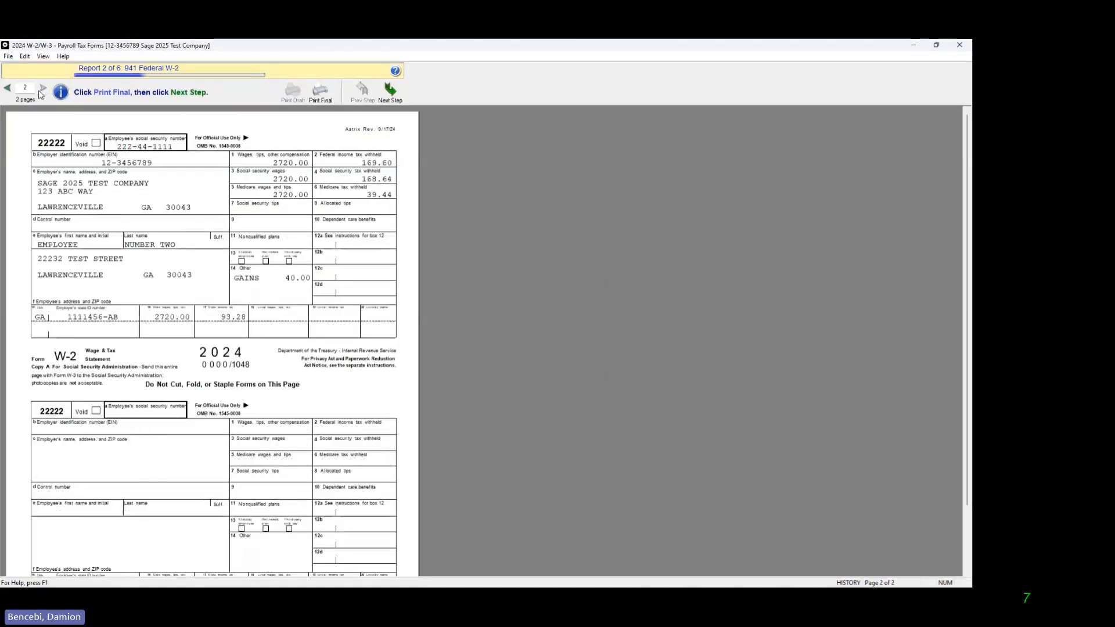
pyautogui.click(8, 89)
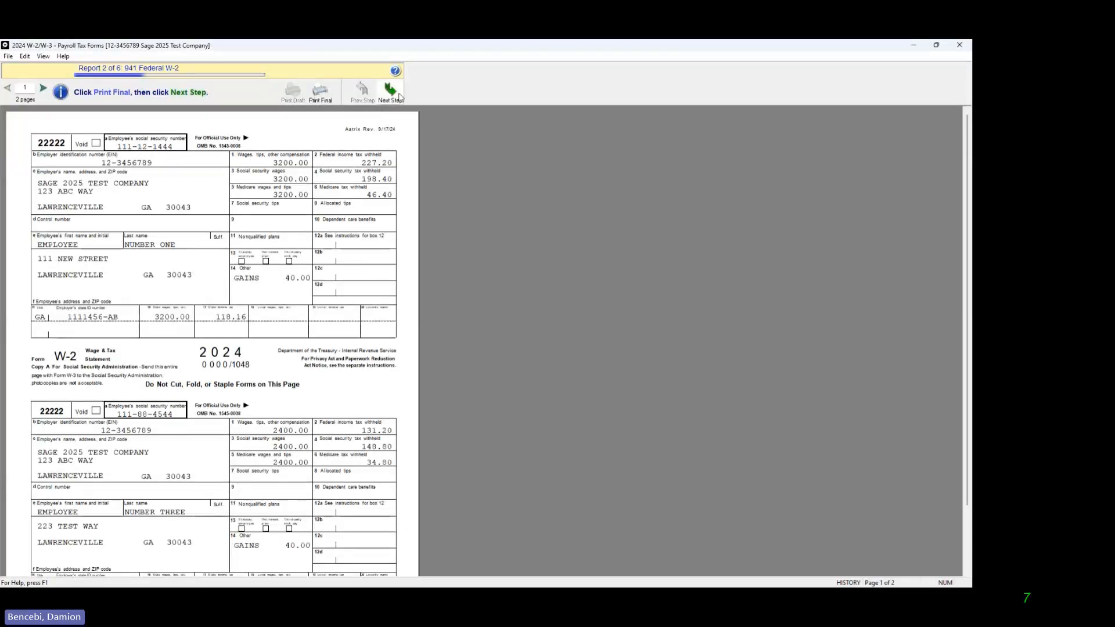
pyautogui.click(399, 97)
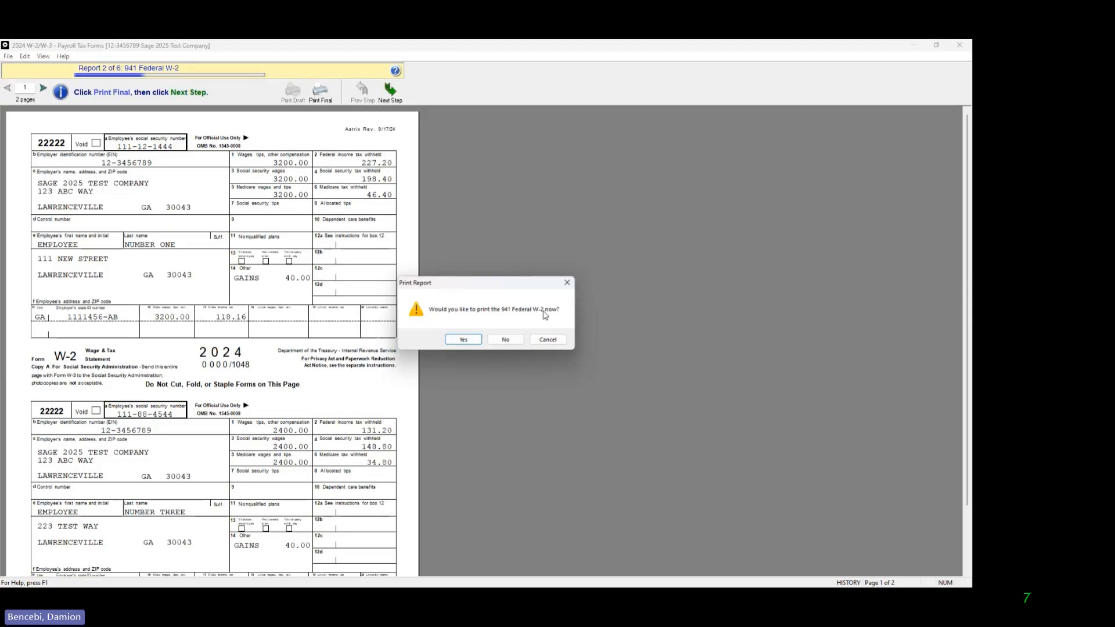
pyautogui.click(463, 340)
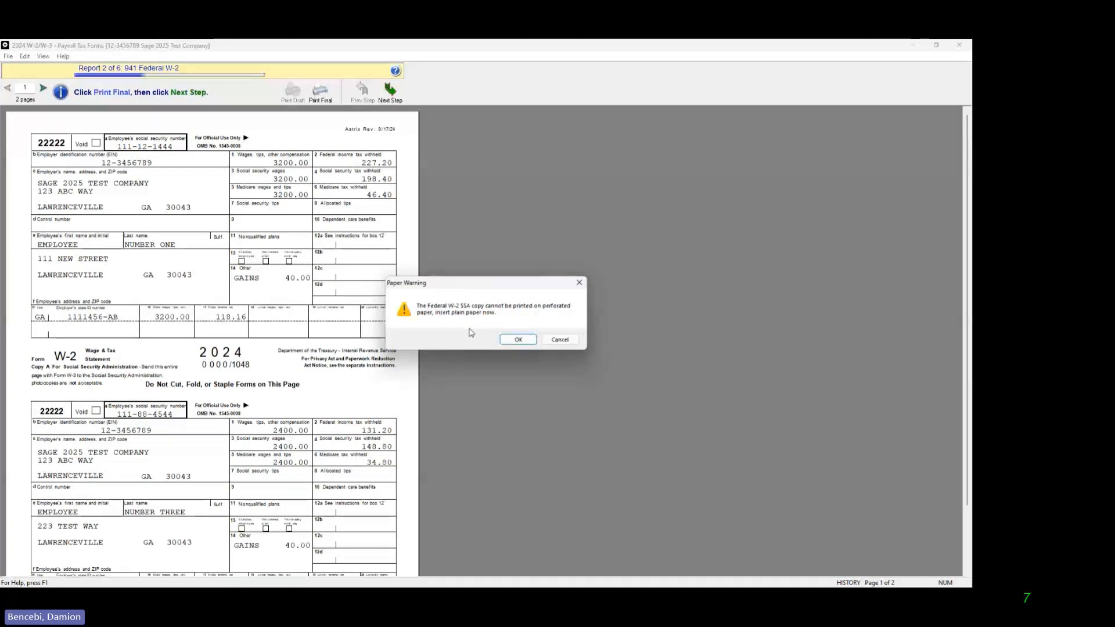
pyautogui.click(518, 340)
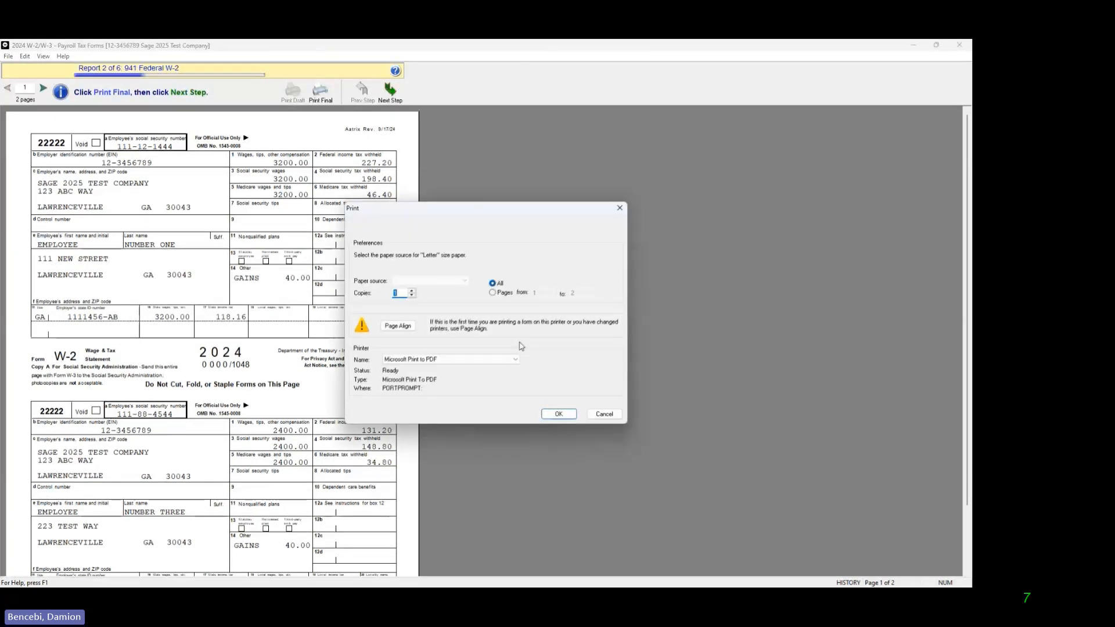
pyautogui.click(560, 413)
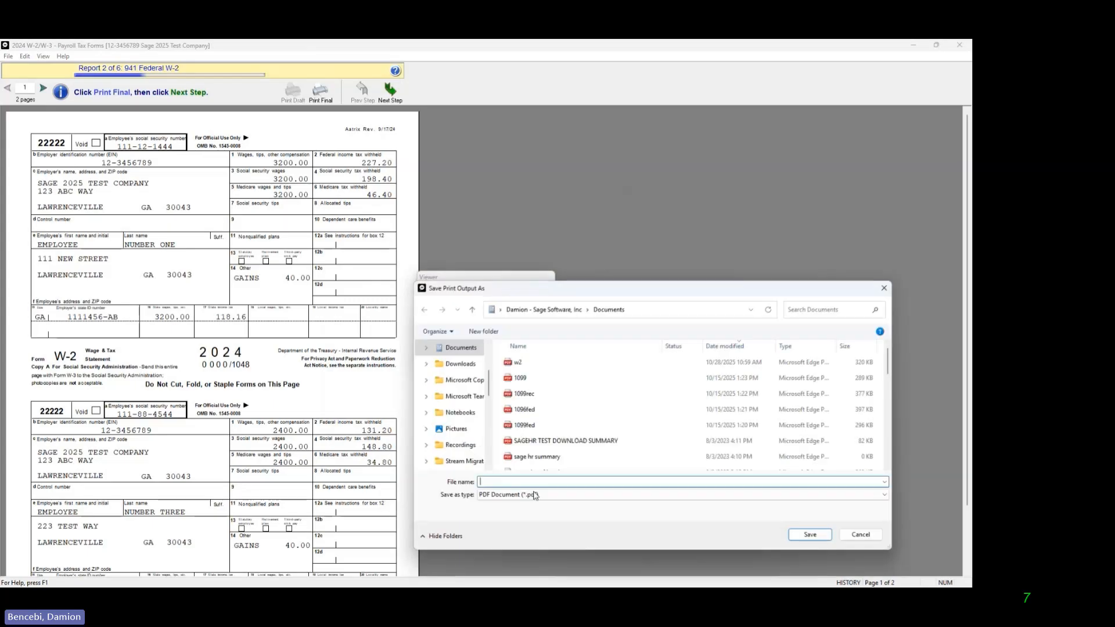
pyautogui.write('fed')
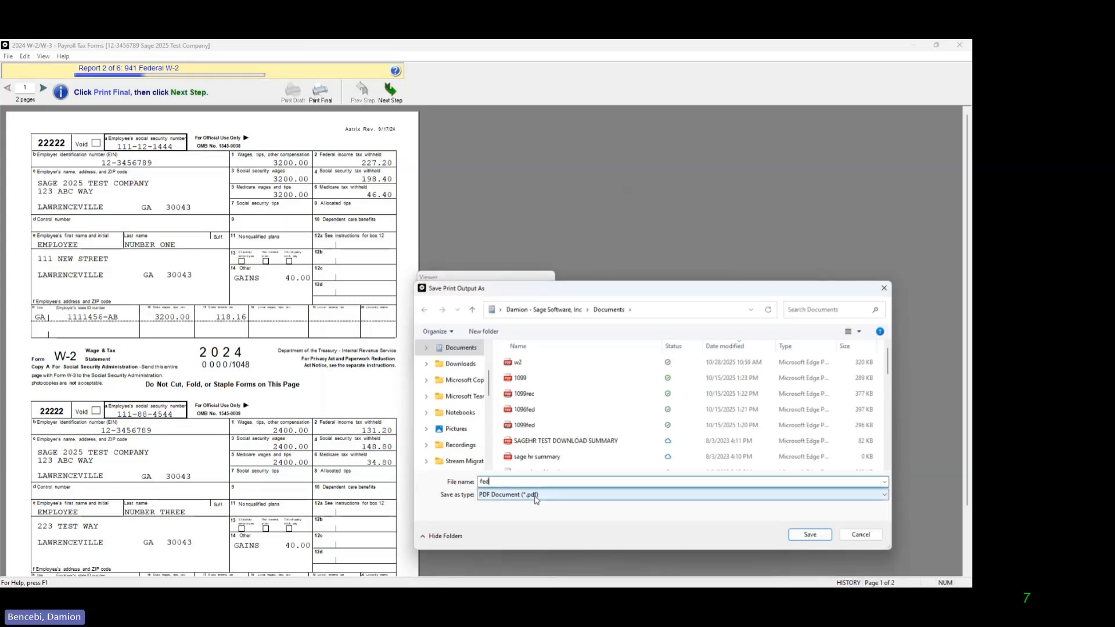
pyautogui.click(804, 535)
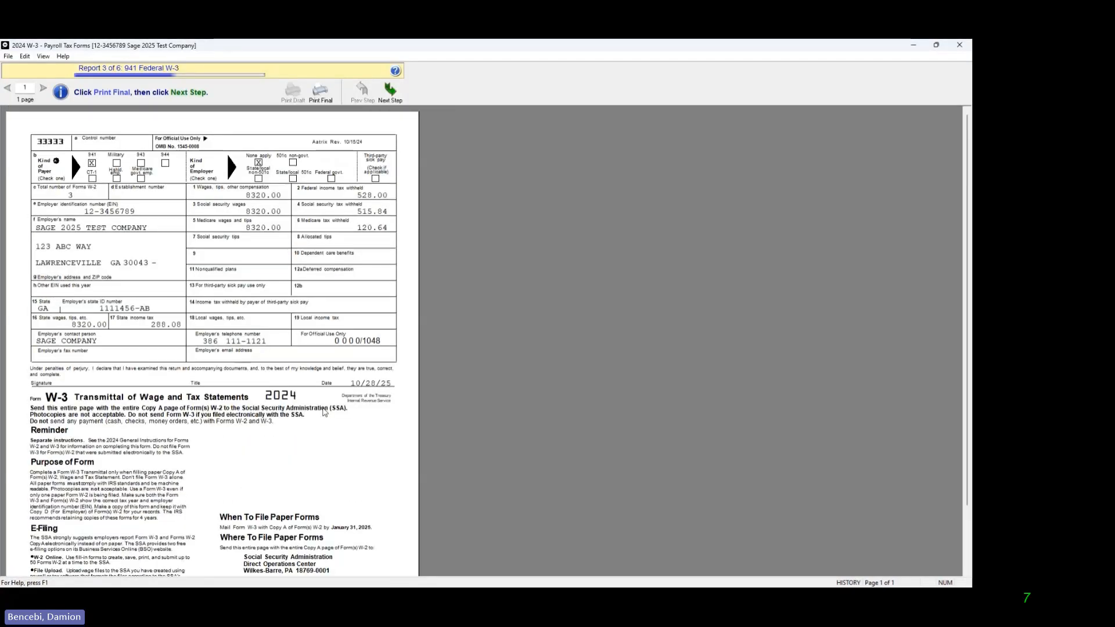
# Look over the 941 Federal W-3 and print it to a PDF named w3 in Documents
pyautogui.scroll(-1, 324, 413)
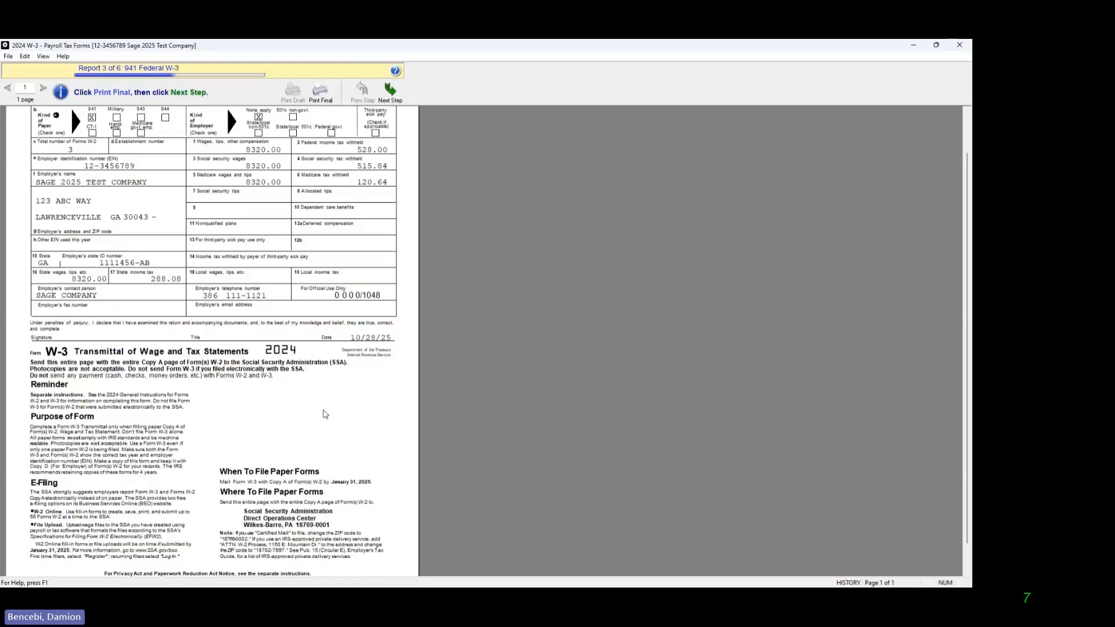
pyautogui.scroll(1, 323, 414)
pyautogui.click(393, 100)
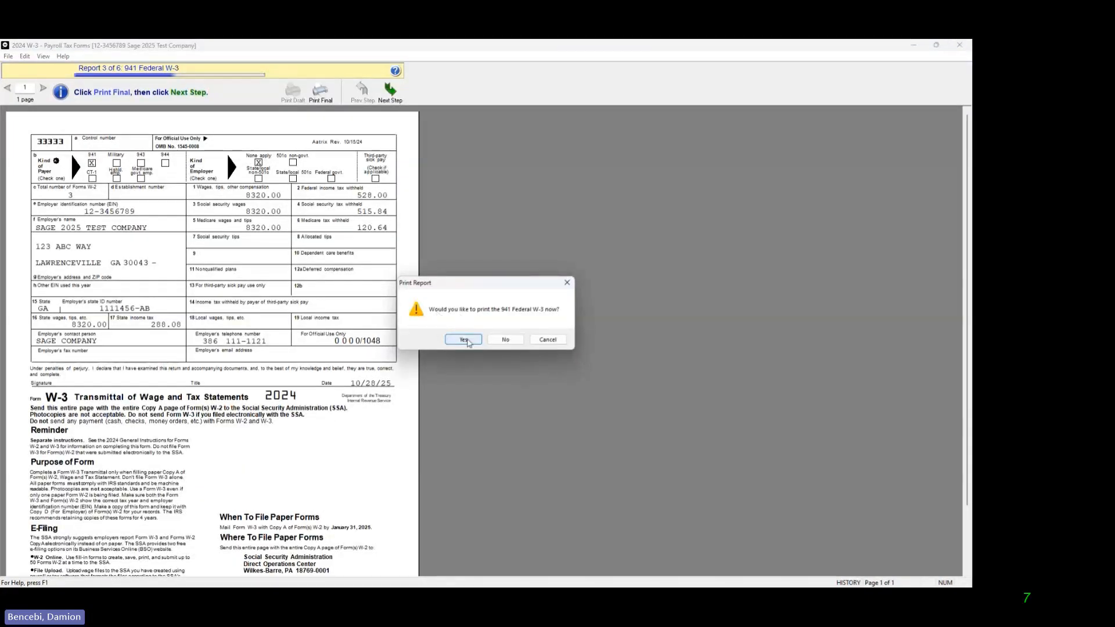
pyautogui.click(468, 342)
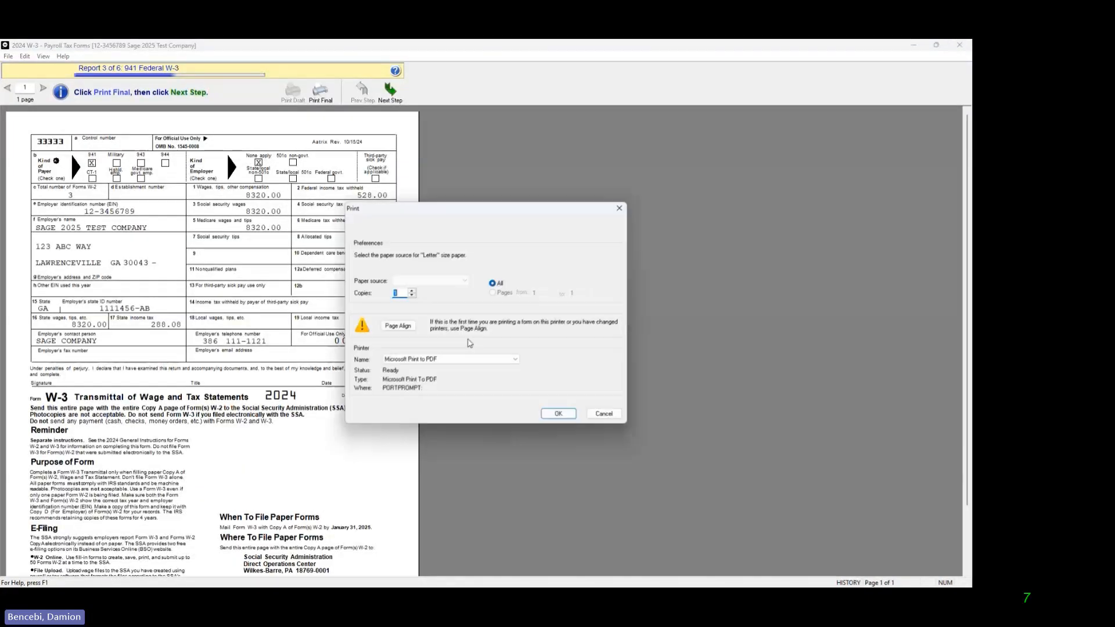
pyautogui.click(553, 418)
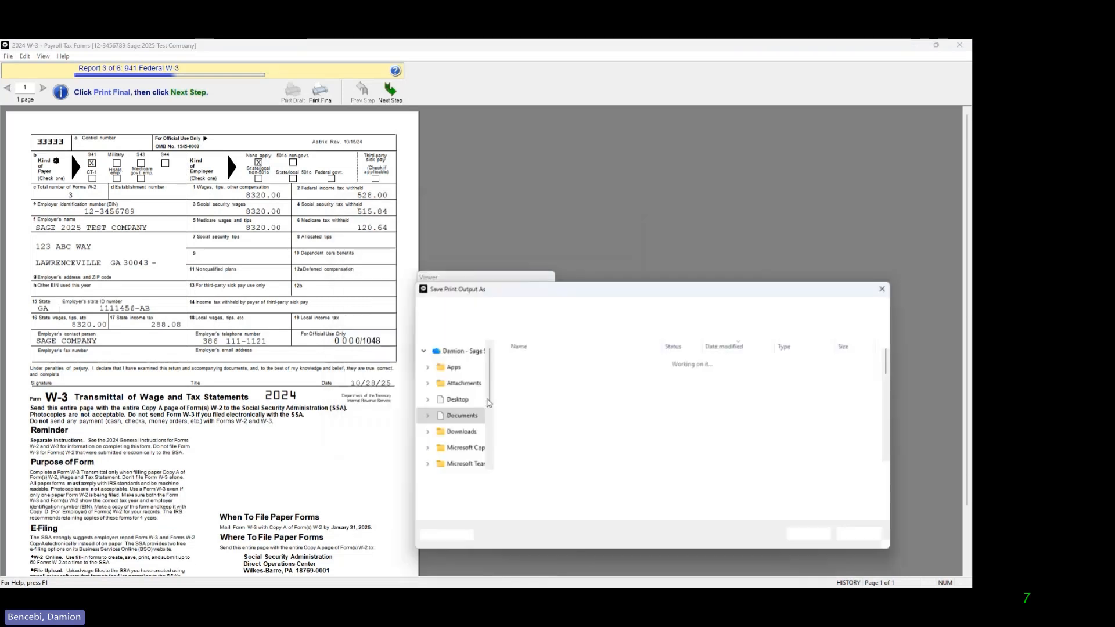
pyautogui.write('w3')
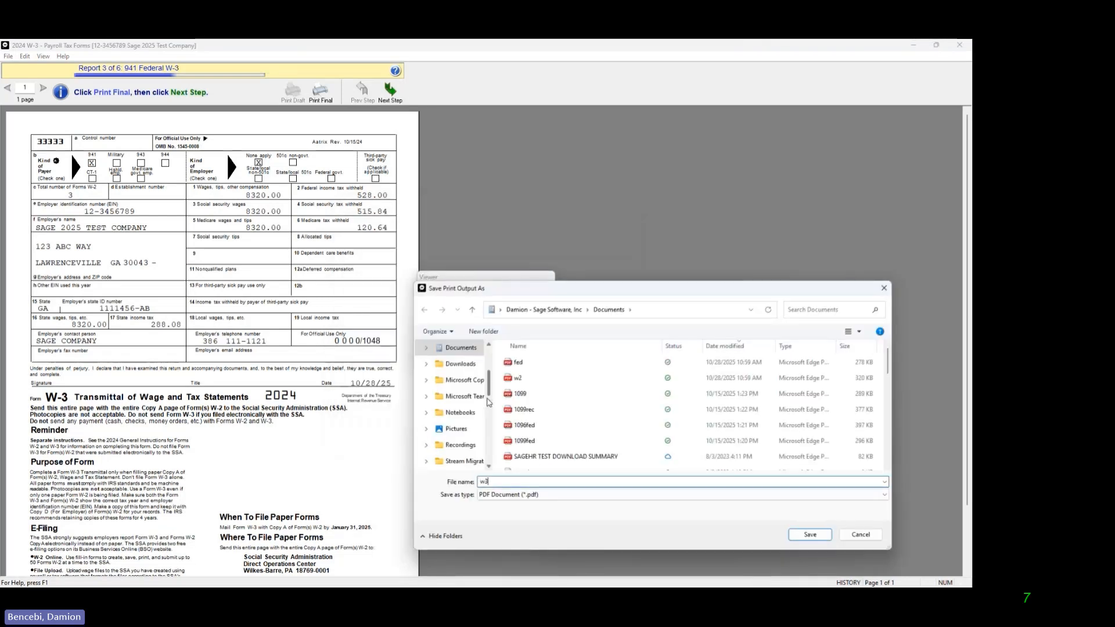
pyautogui.click(809, 535)
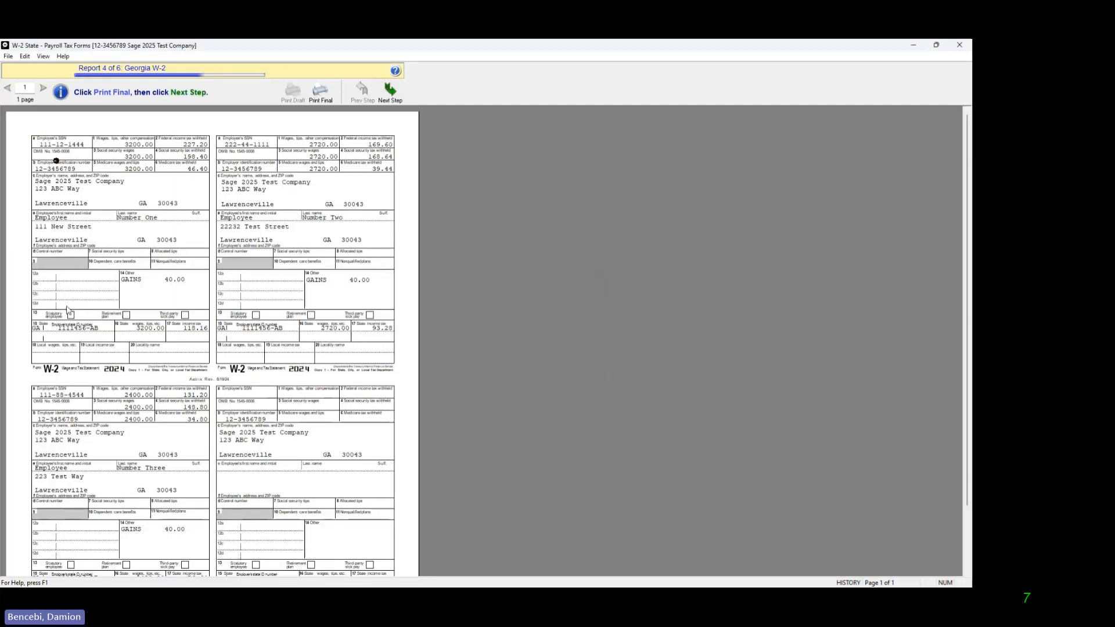
# Look over the Georgia W-2 and print it to a PDF named state in Documents
pyautogui.scroll(-3, 150, 384)
pyautogui.scroll(3, 150, 384)
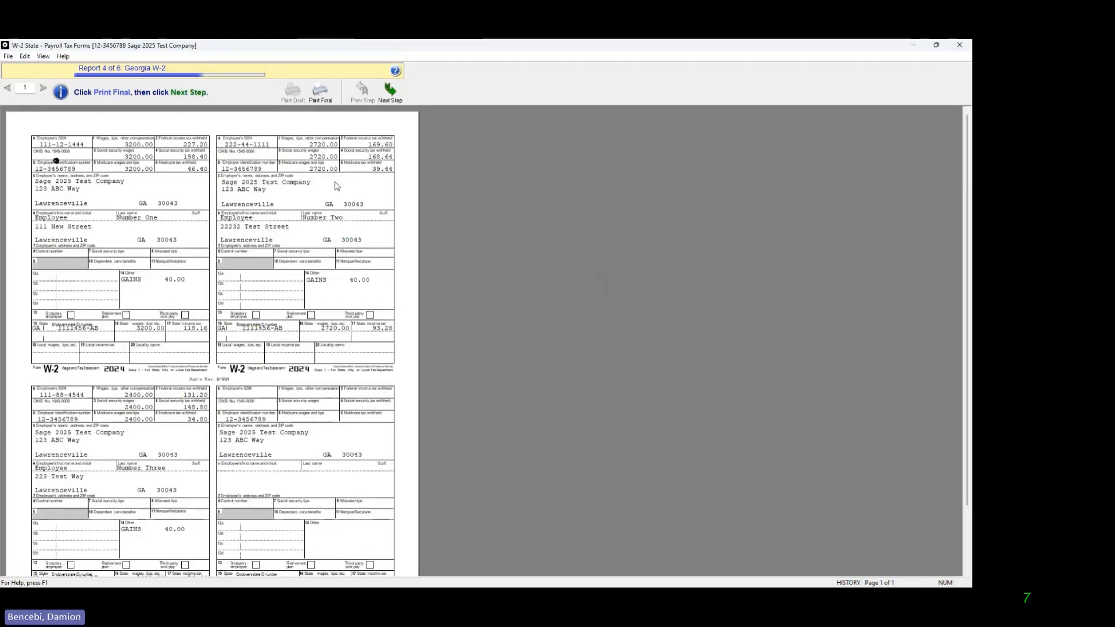
pyautogui.click(399, 96)
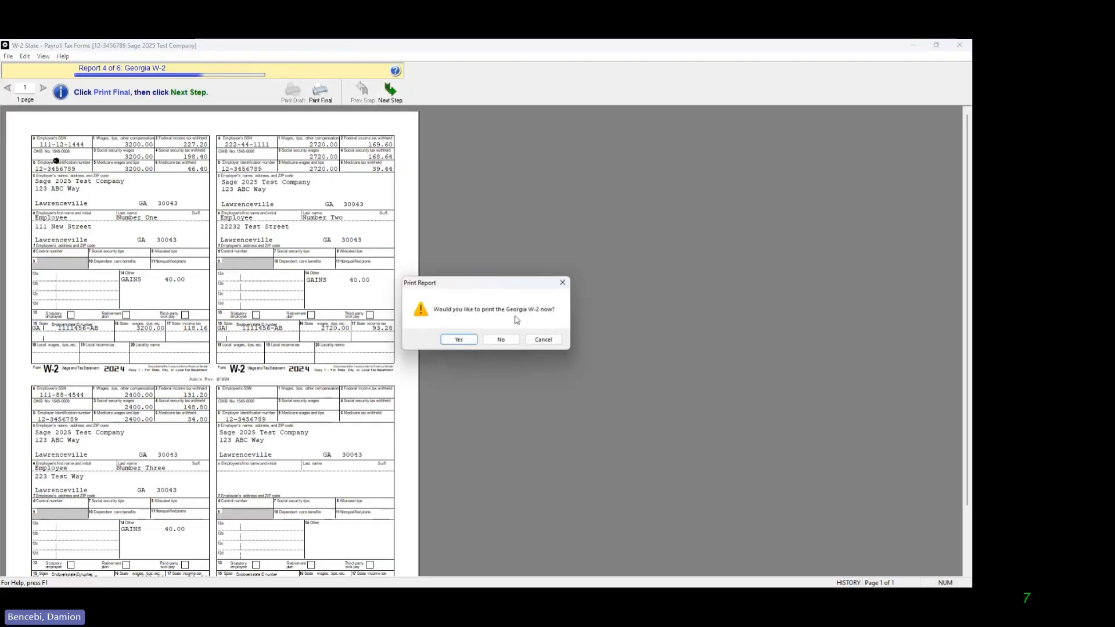
pyautogui.click(458, 339)
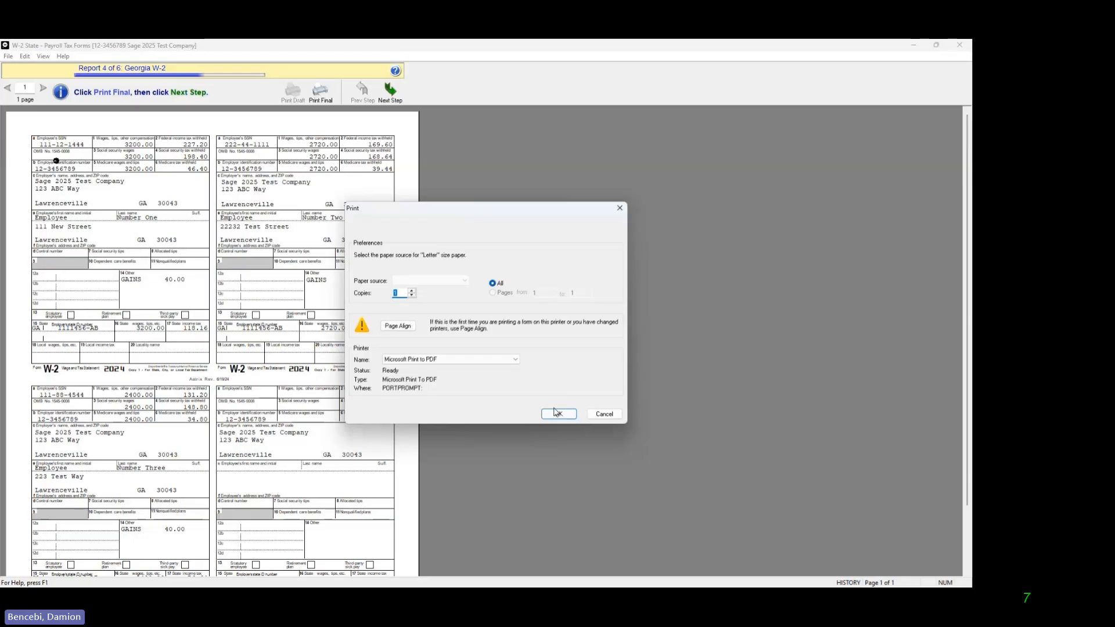
pyautogui.click(557, 414)
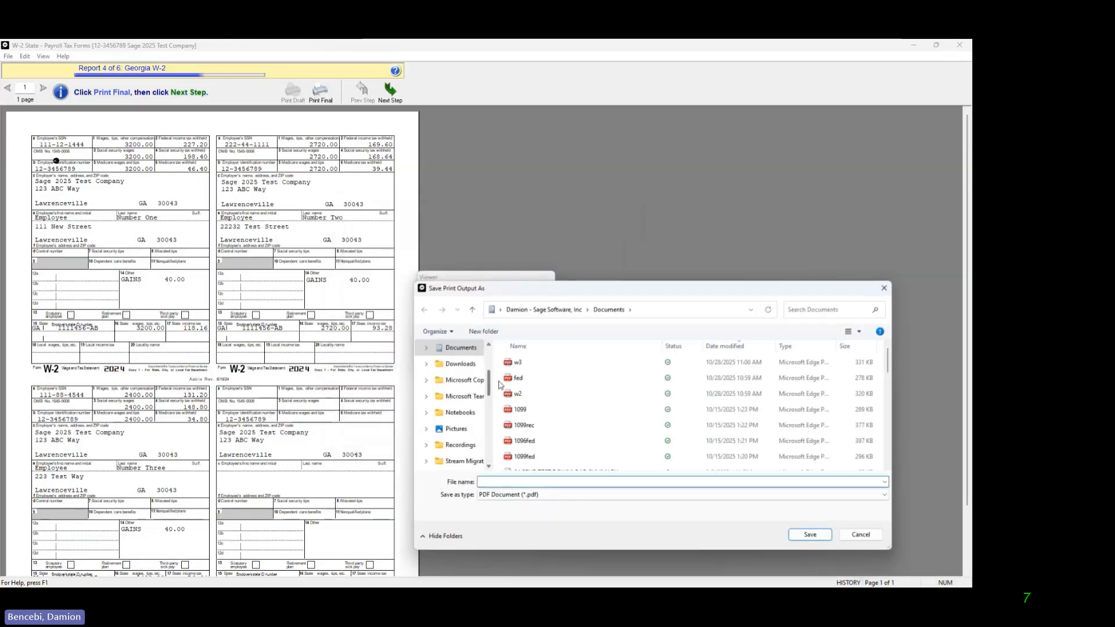
pyautogui.write('state')
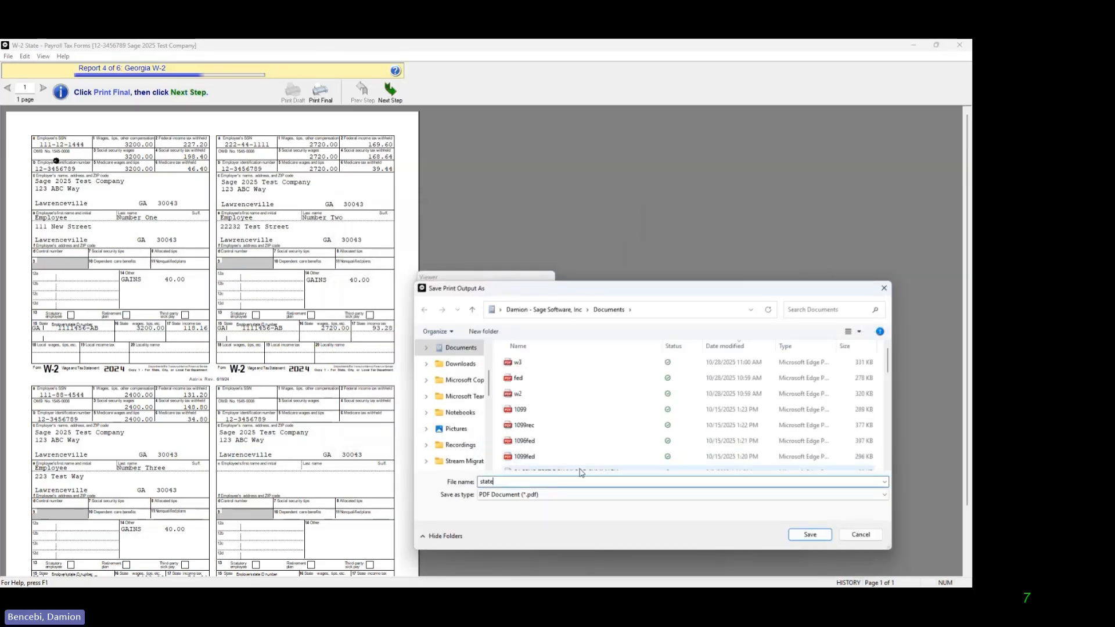
pyautogui.click(801, 535)
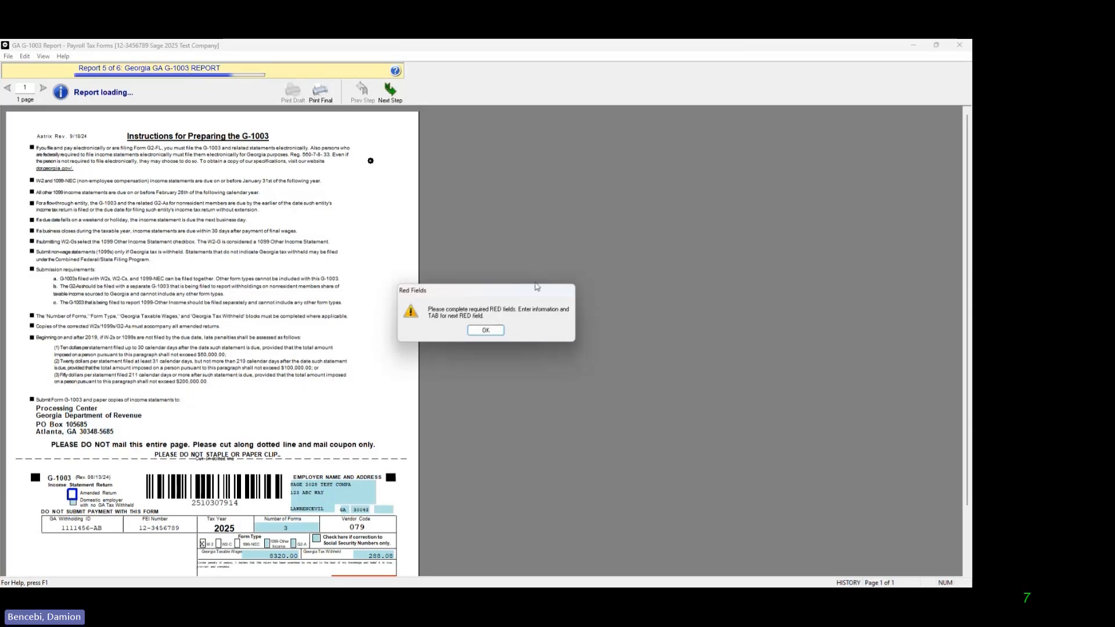
# Fill in the required title field of the Georgia G-1003 report with sage and agree that its figures have been double-checked
pyautogui.click(486, 331)
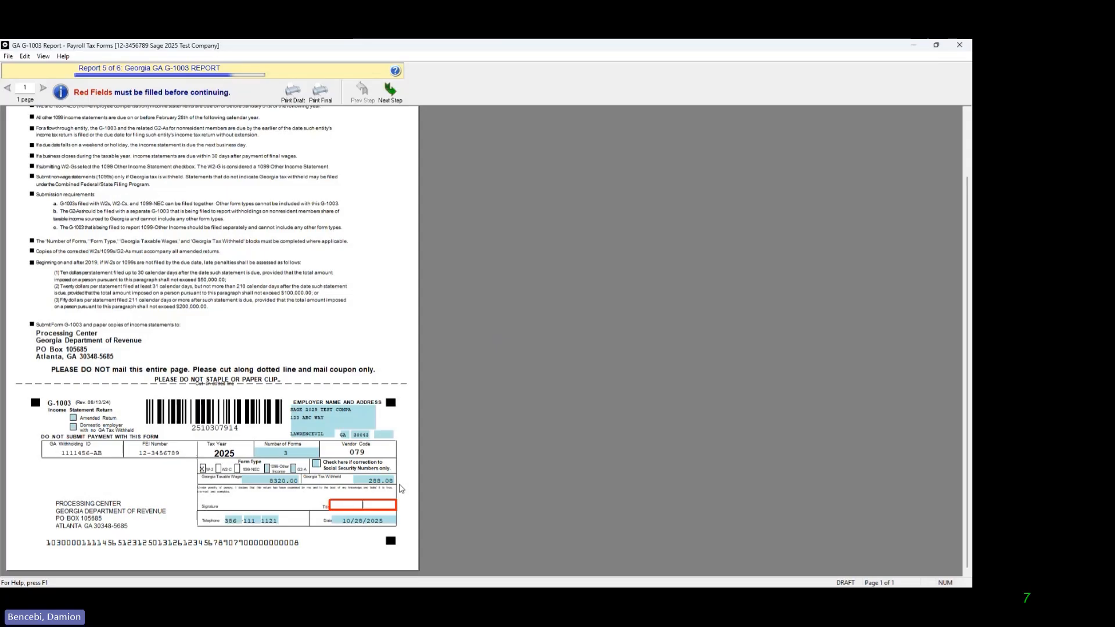
pyautogui.write('sage')
pyautogui.press('Tab')
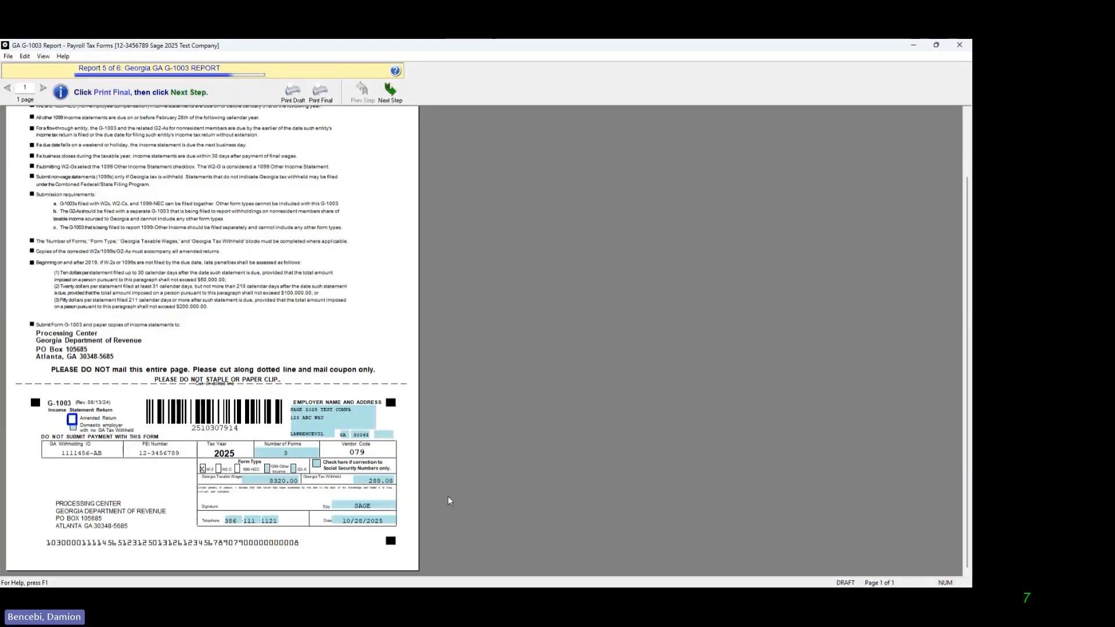
pyautogui.click(389, 99)
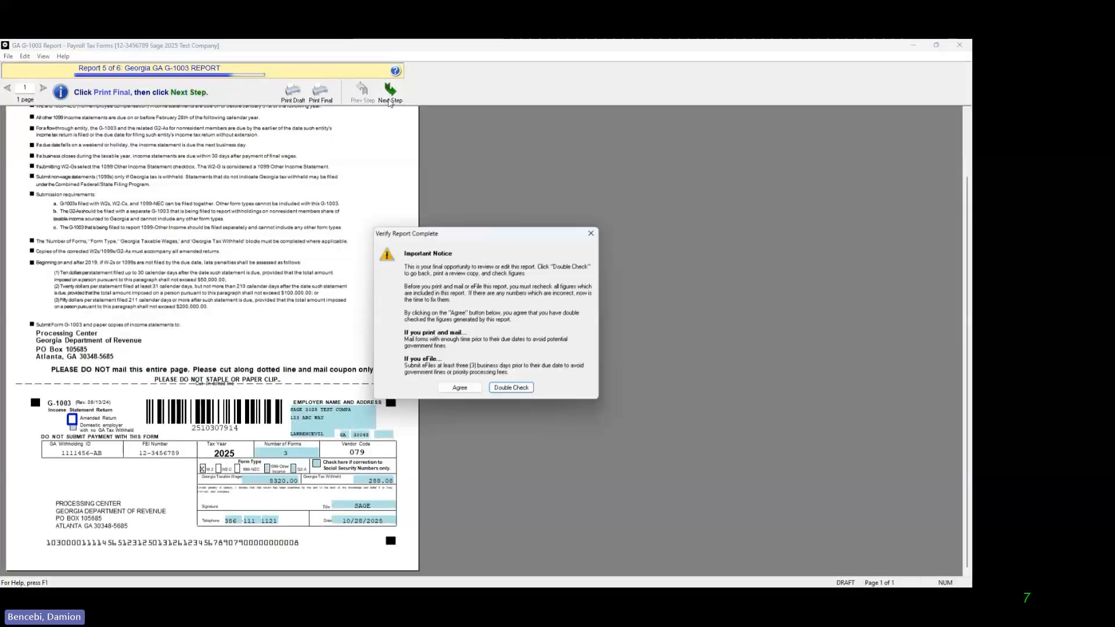
pyautogui.click(464, 391)
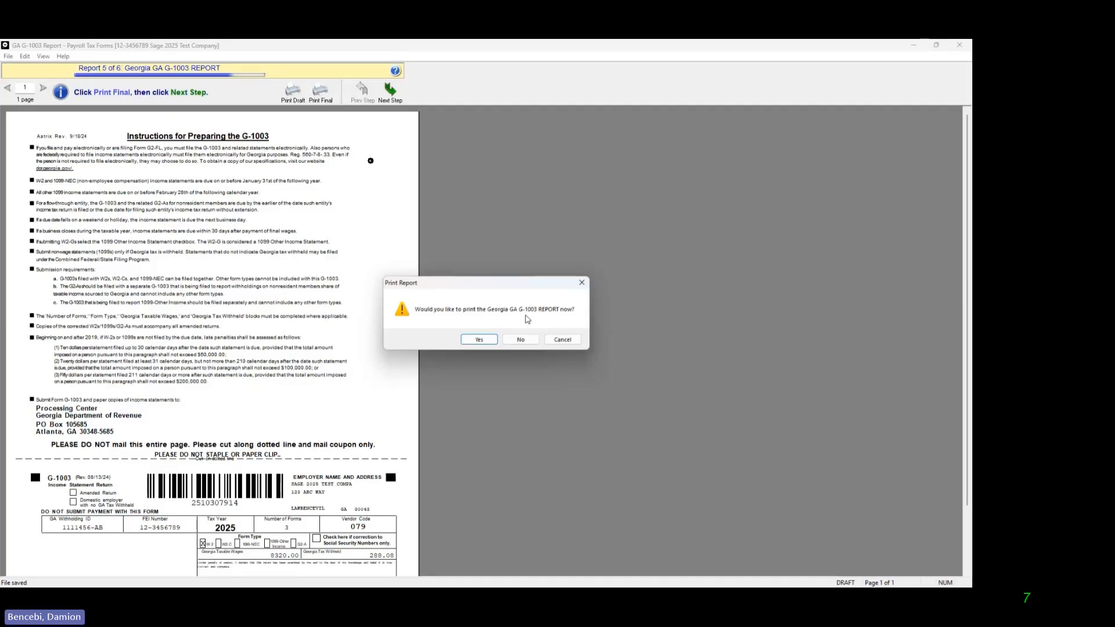
# Print the Georgia G-1003 report with Microsoft Print to PDF as 1003 in Documents
pyautogui.click(480, 340)
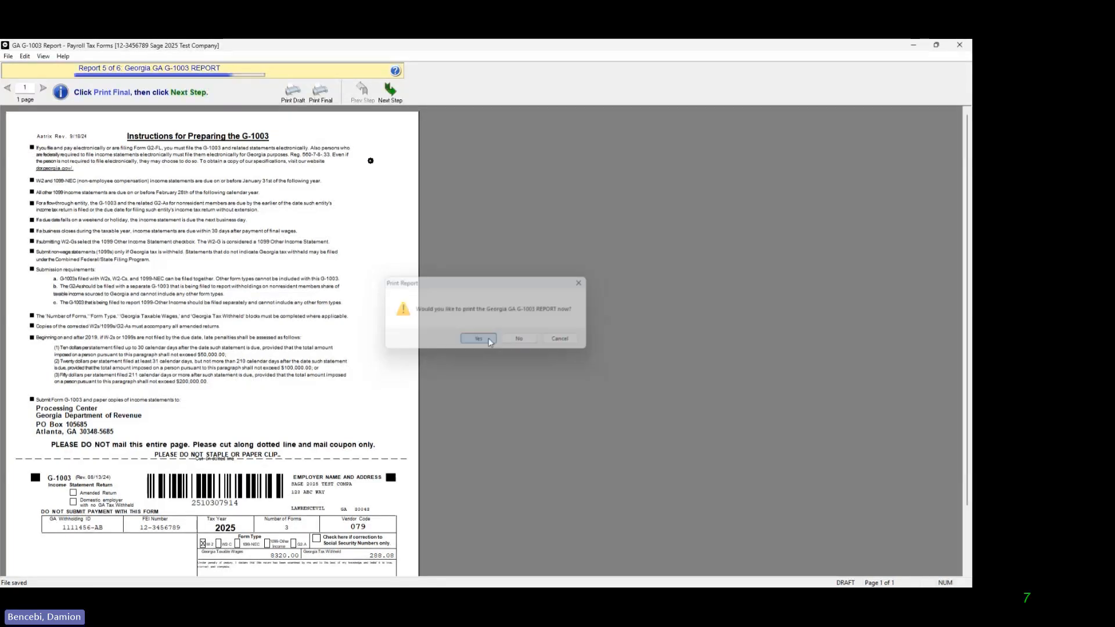
pyautogui.click(558, 413)
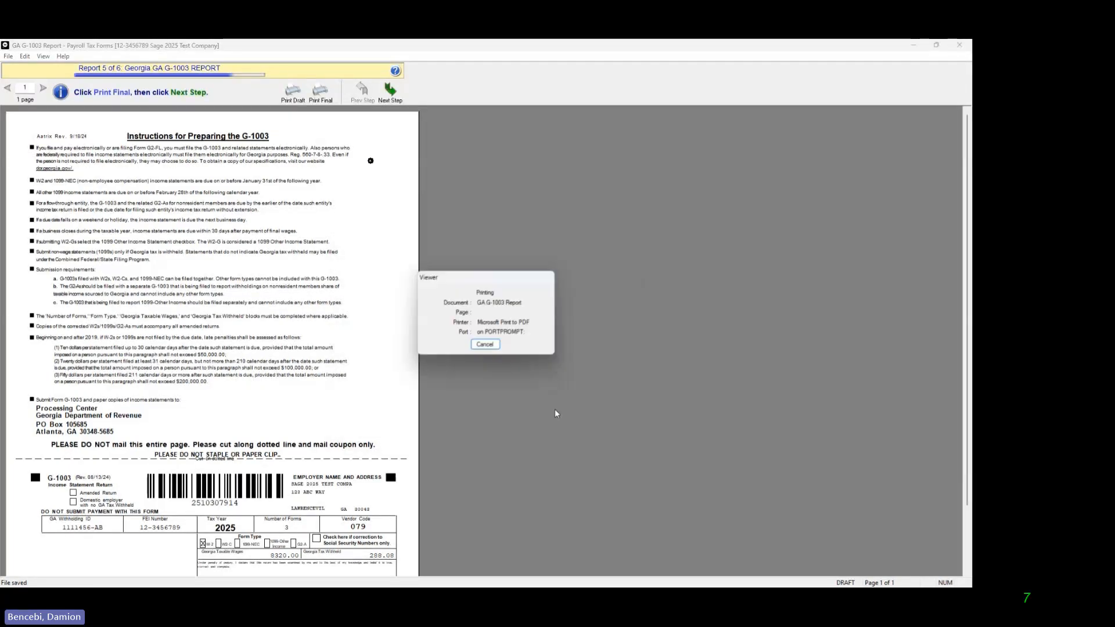
pyautogui.write('1003')
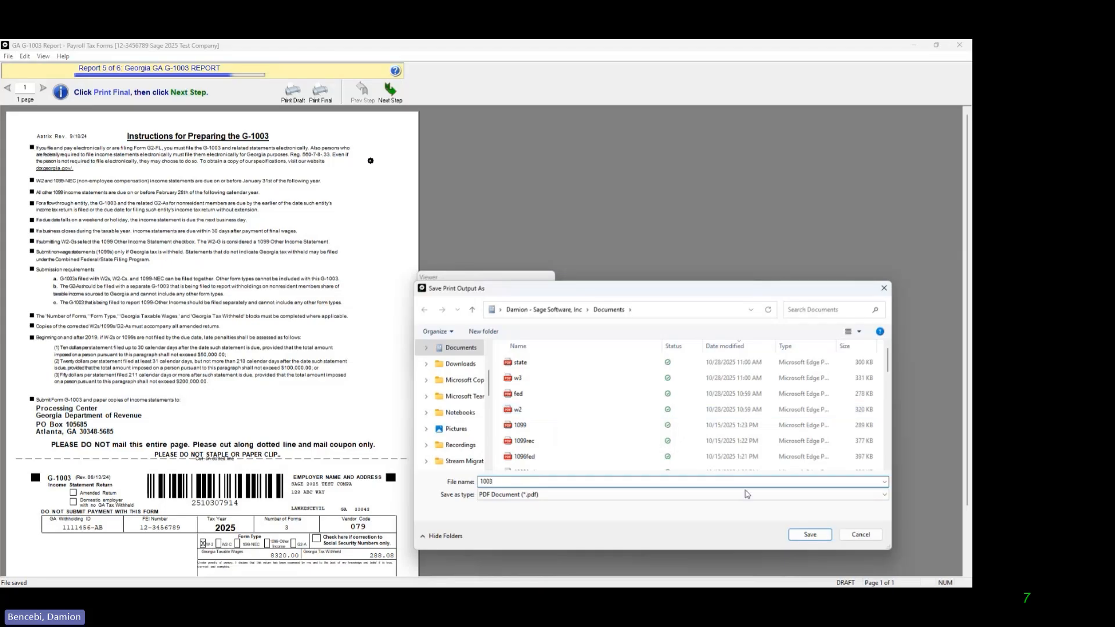
pyautogui.click(818, 535)
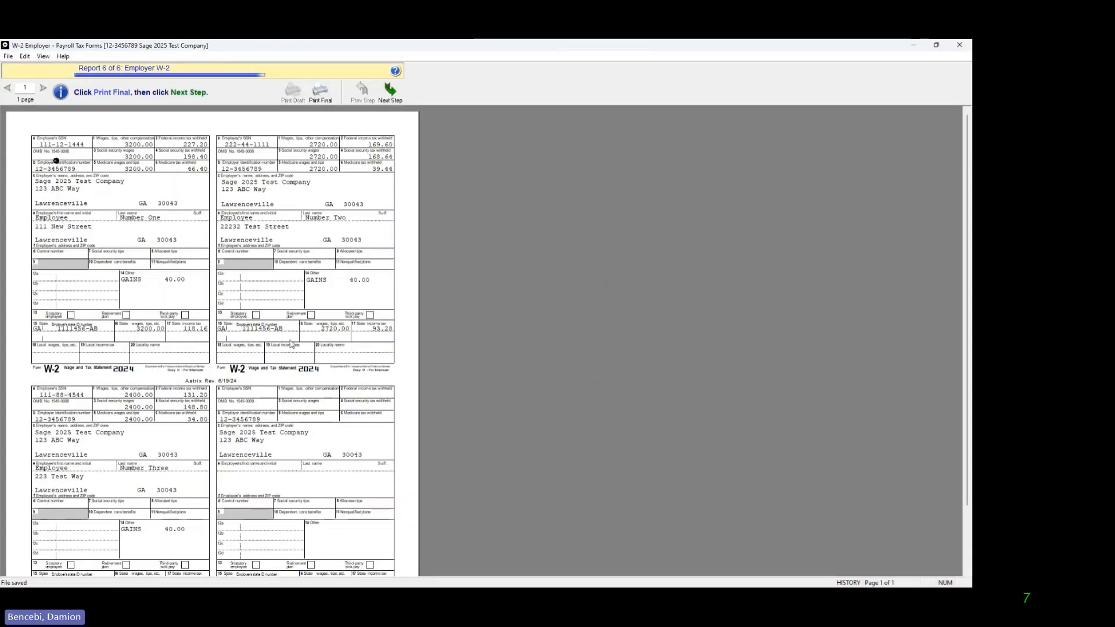
# Check the Employer W-2, print it to a PDF named emp;loyer in Documents, and close the W-2 history and form selection windows
pyautogui.scroll(-3, 312, 350)
pyautogui.scroll(3, 296, 368)
pyautogui.click(397, 96)
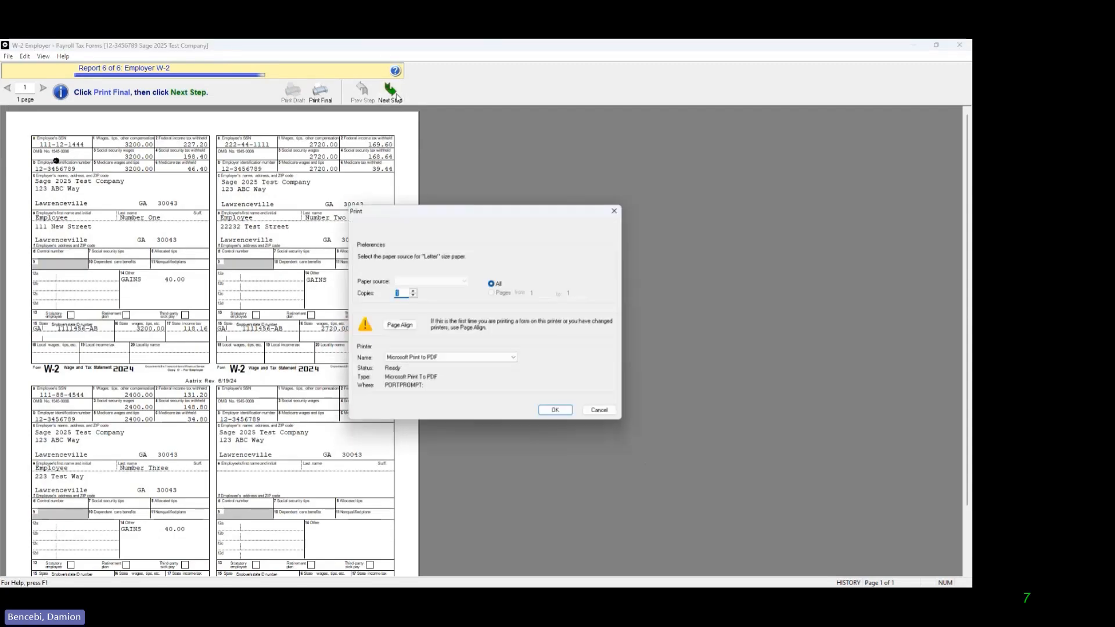
pyautogui.click(559, 412)
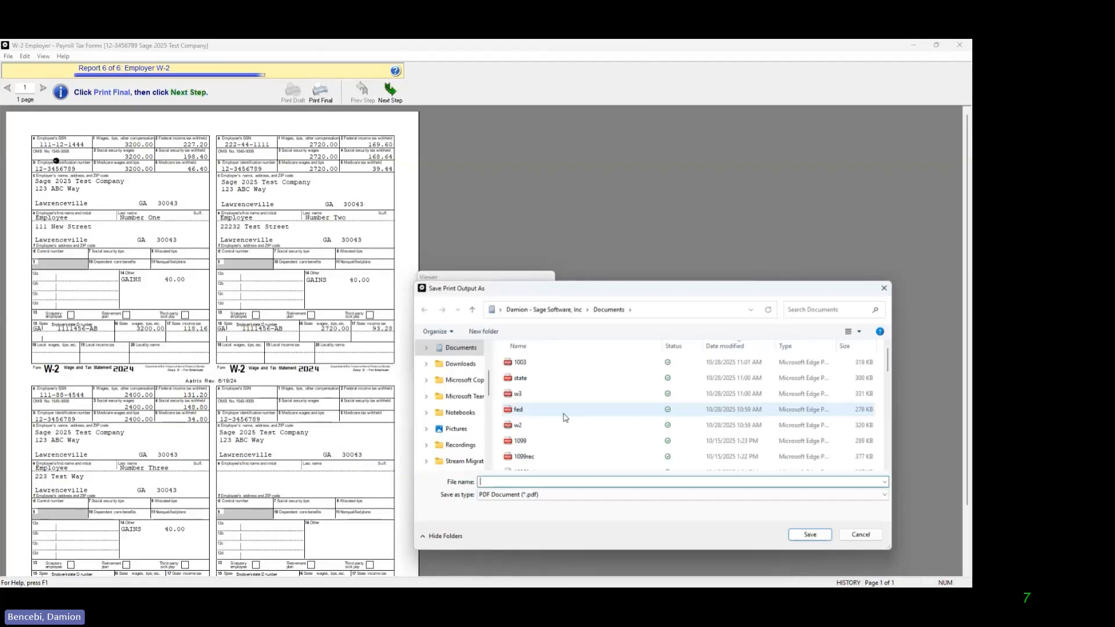
pyautogui.write('emp;loyer')
pyautogui.click(810, 535)
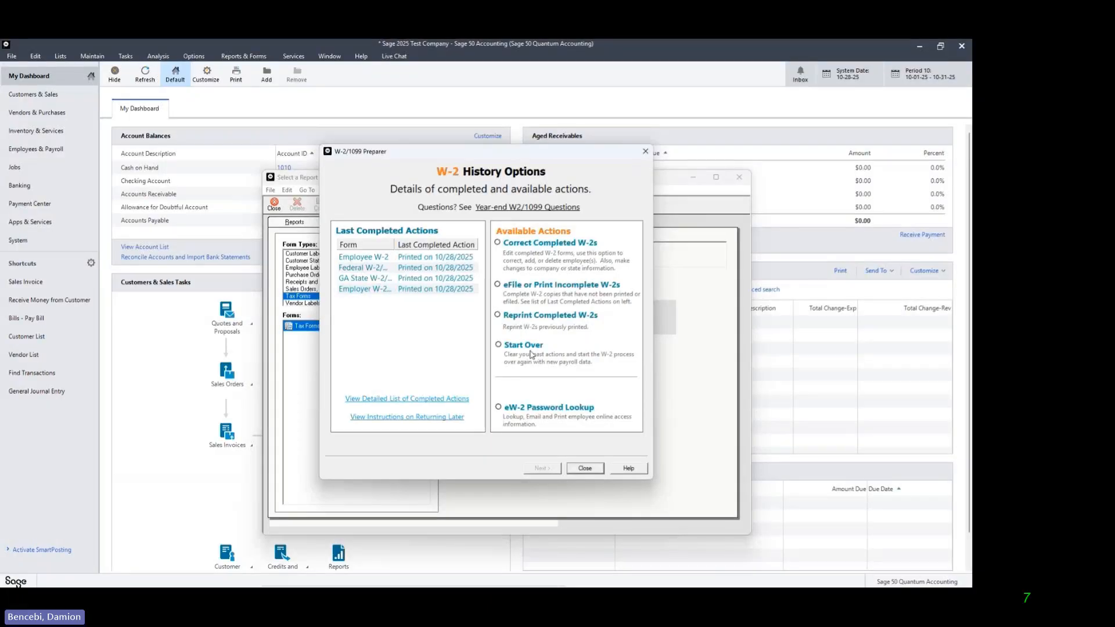
pyautogui.click(586, 469)
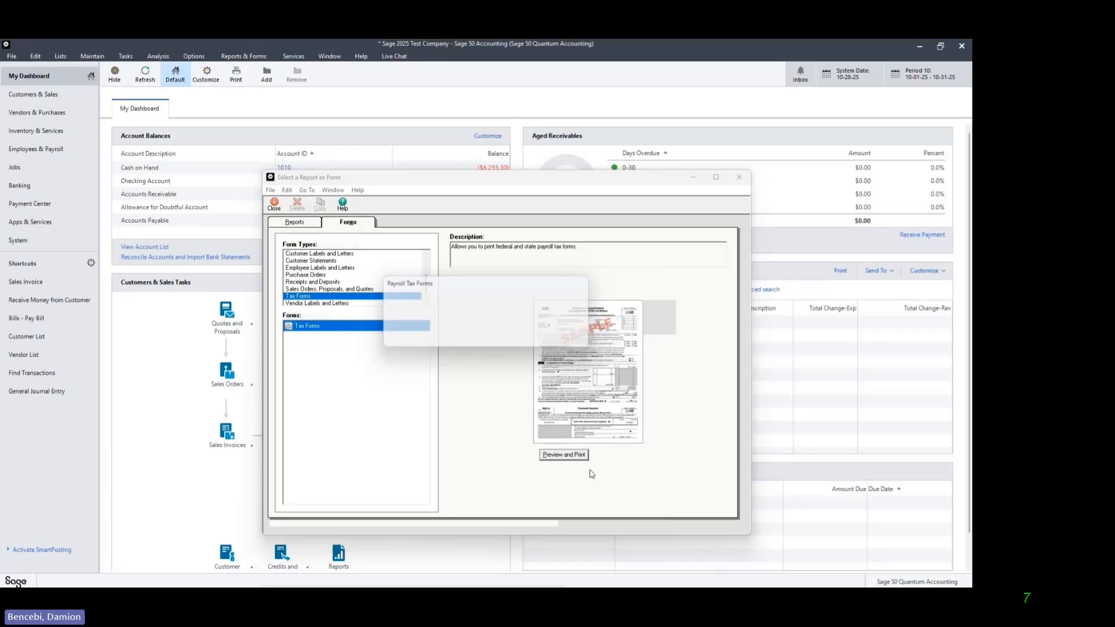
pyautogui.click(739, 177)
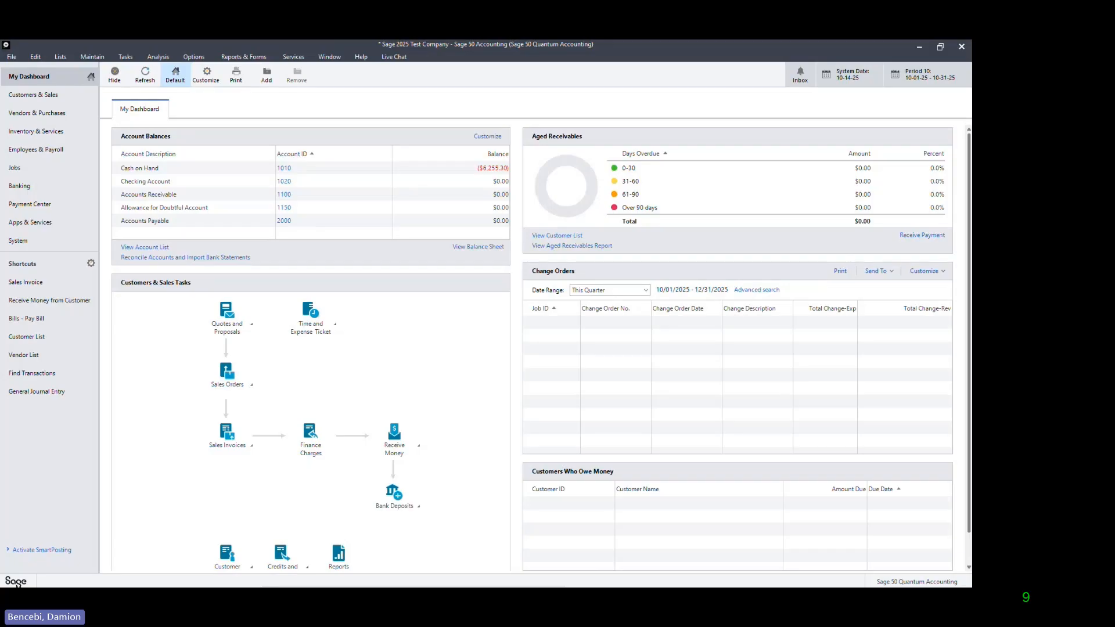
# Open the federal 2024 940 Report from the payroll tax forms for the yearly 2025 filing period and dismiss its introductory notices
pyautogui.click(253, 58)
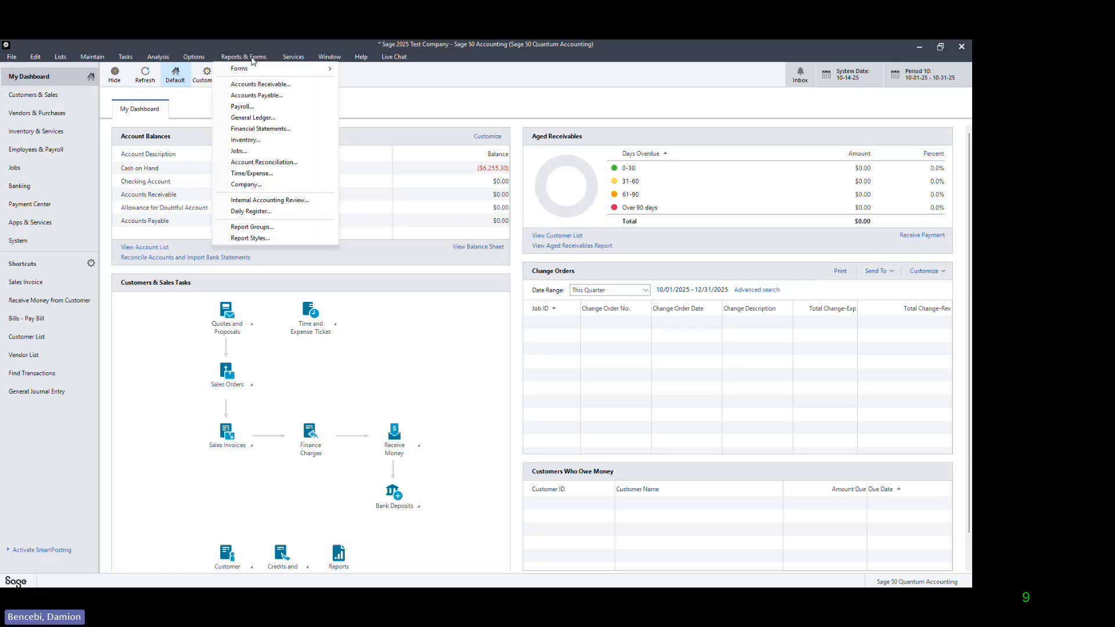
pyautogui.moveTo(261, 68)
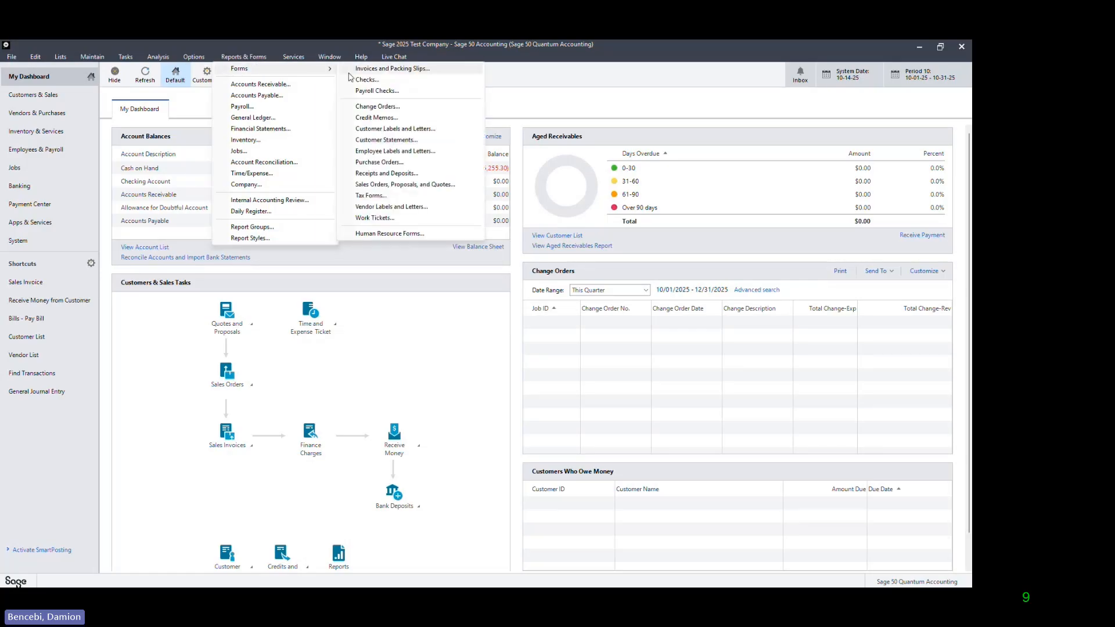
pyautogui.click(369, 196)
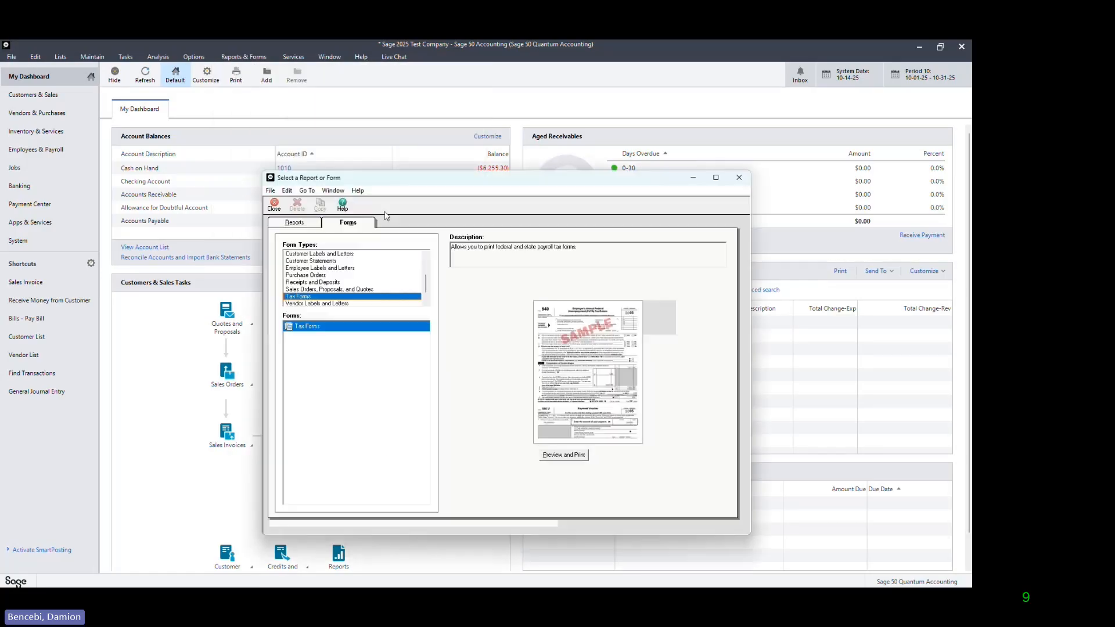
pyautogui.click(554, 460)
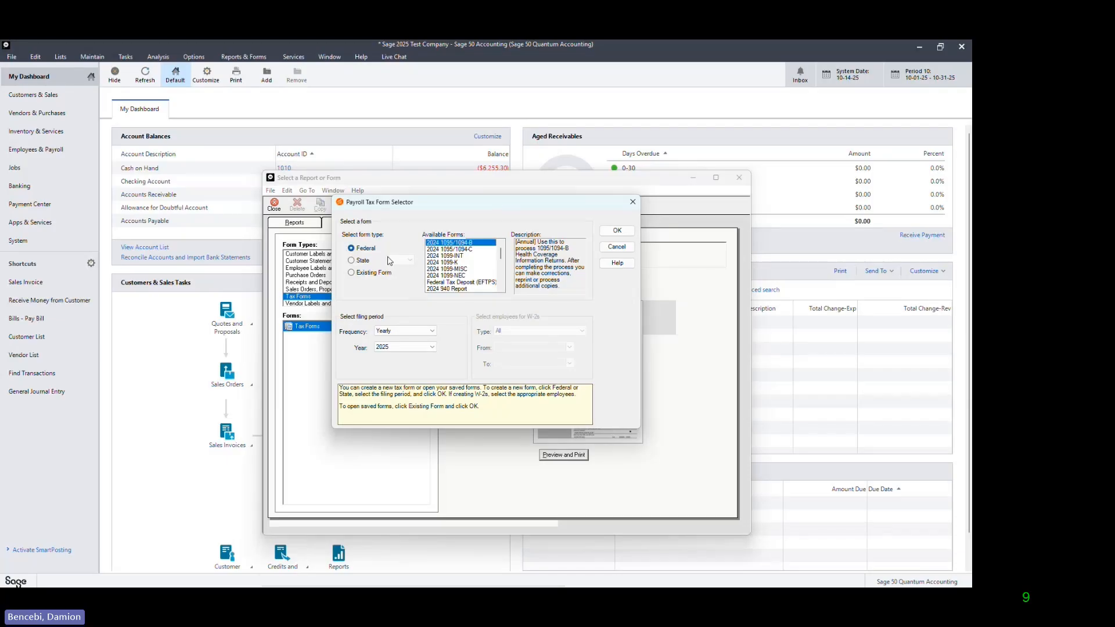
pyautogui.click(464, 290)
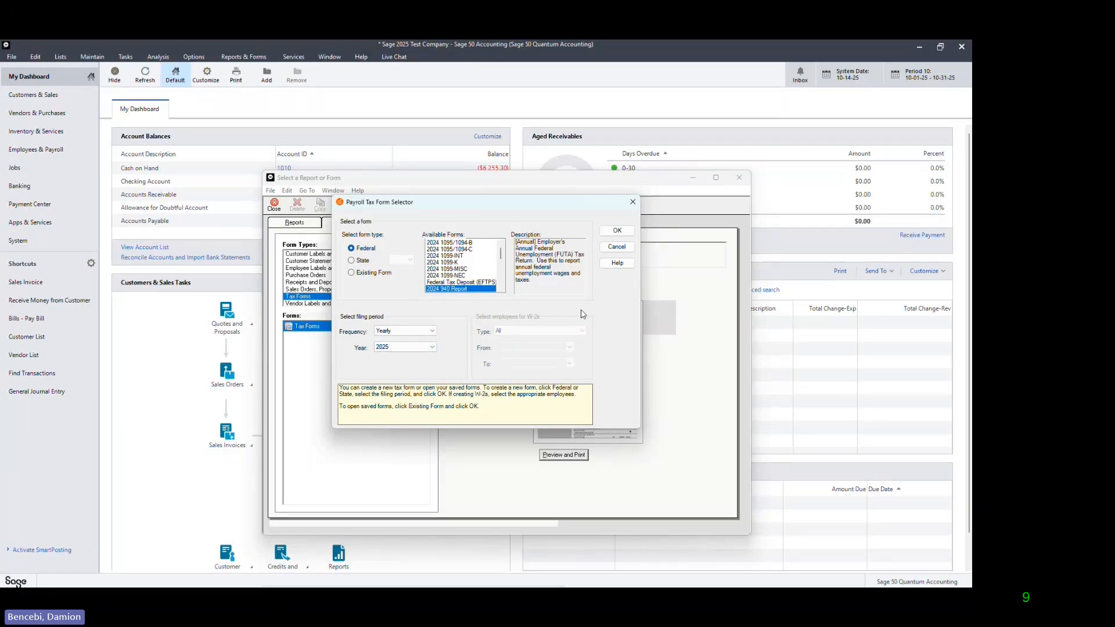
pyautogui.click(623, 235)
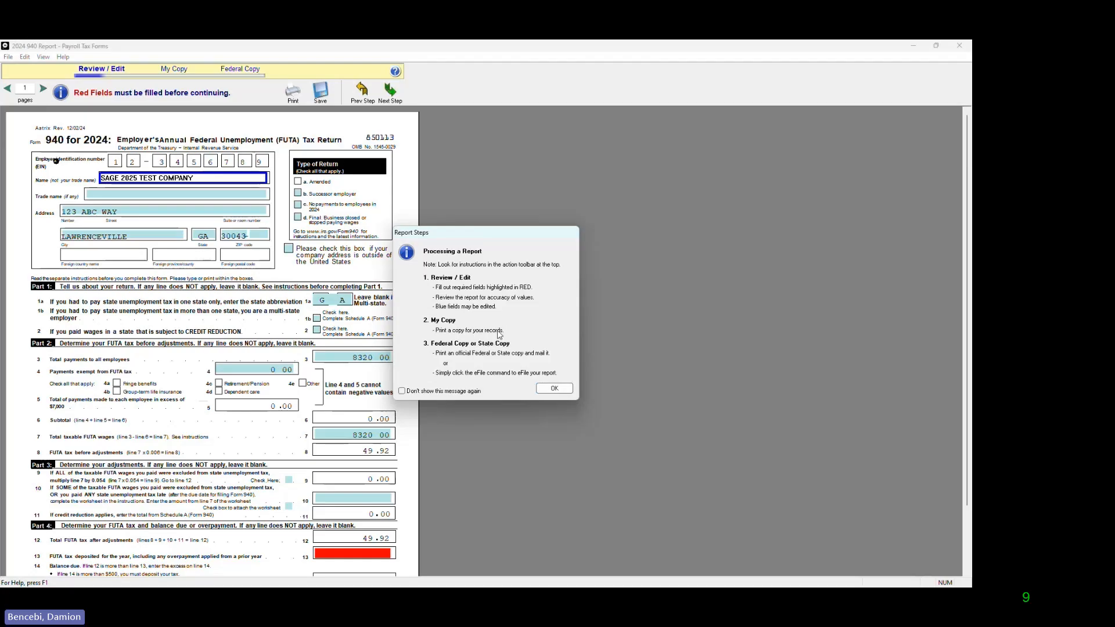
pyautogui.click(554, 389)
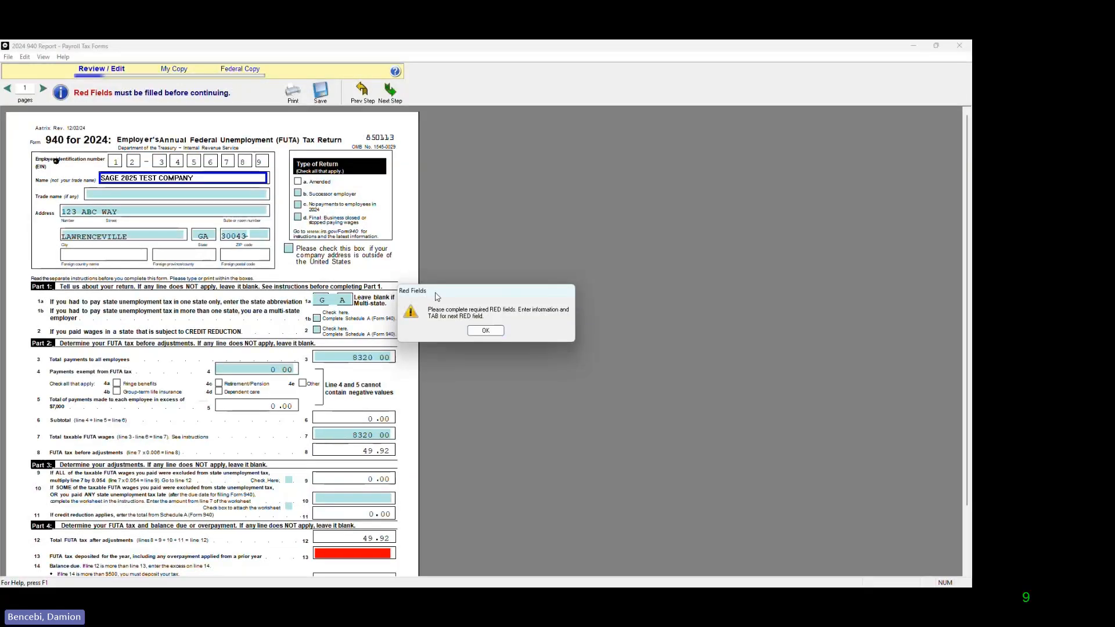
pyautogui.click(485, 330)
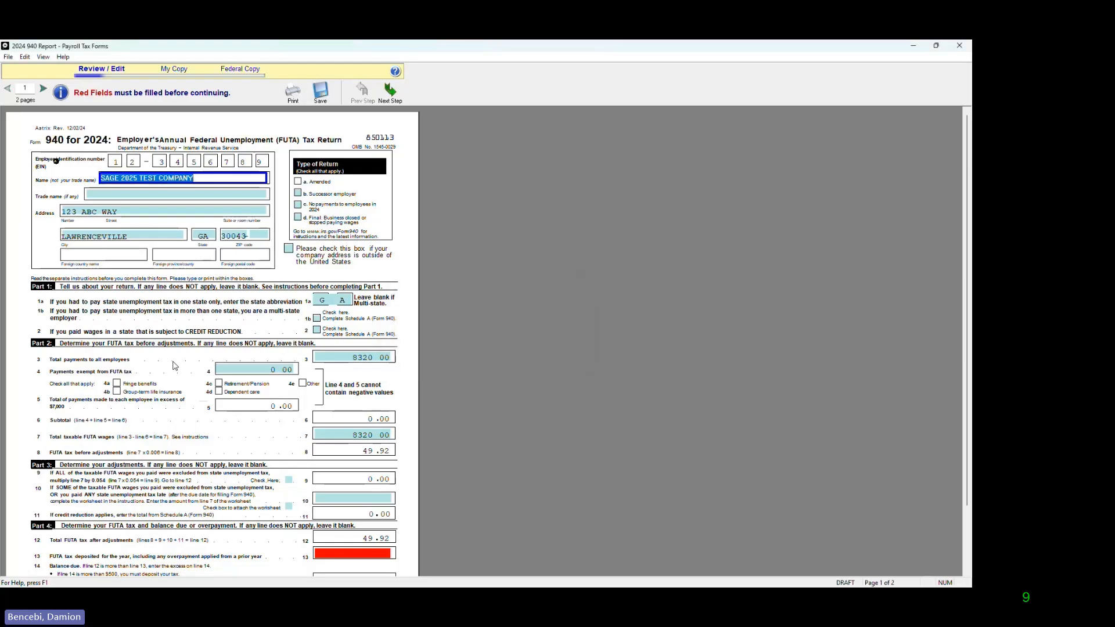
# Review page 1 of Form 940 and set the FUTA tax deposited for the year on line 13 to 1.80
pyautogui.scroll(-3, 197, 363)
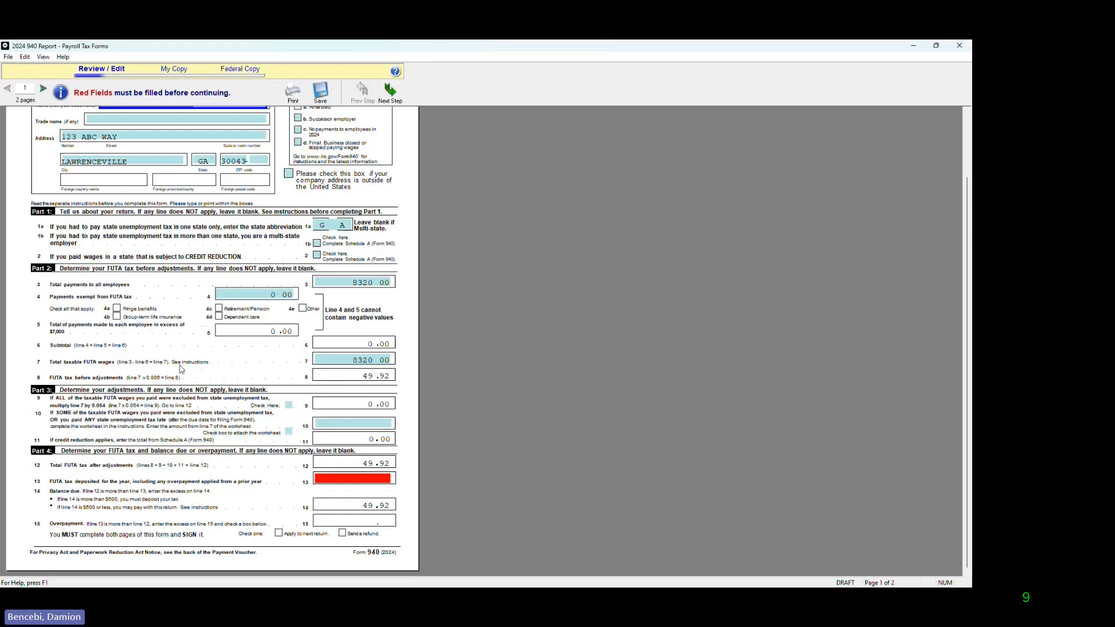
pyautogui.scroll(3, 180, 369)
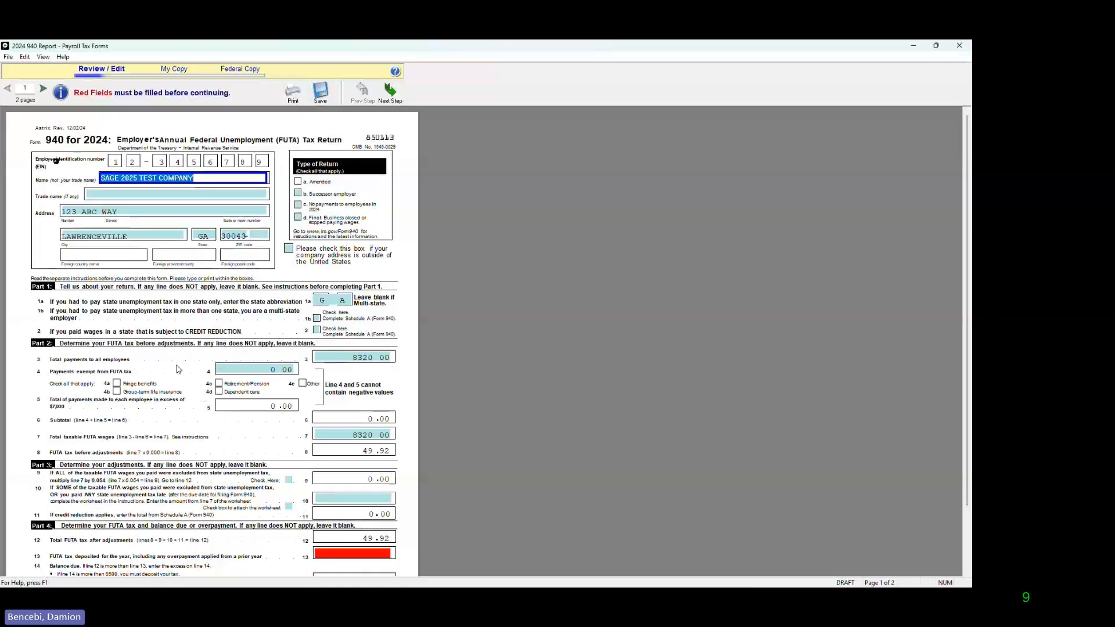
pyautogui.scroll(-3, 349, 482)
pyautogui.click(358, 480)
pyautogui.write('1.80')
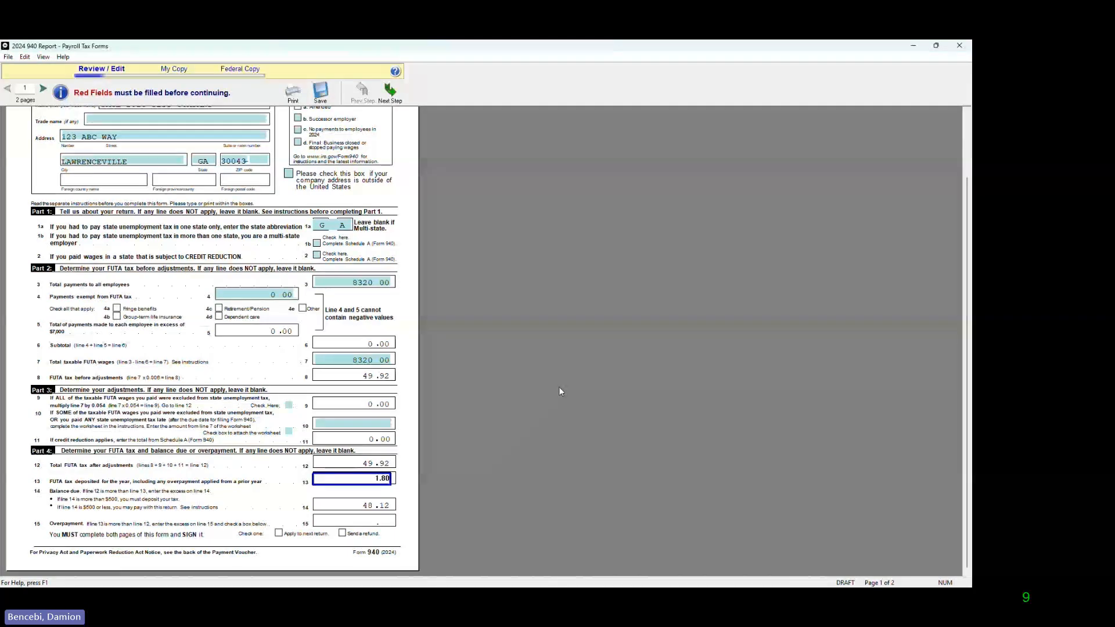
# Enter Sage as the signer's title in Part 7 on page 2 of Form 940 and recheck page 1
pyautogui.scroll(-1, 559, 387)
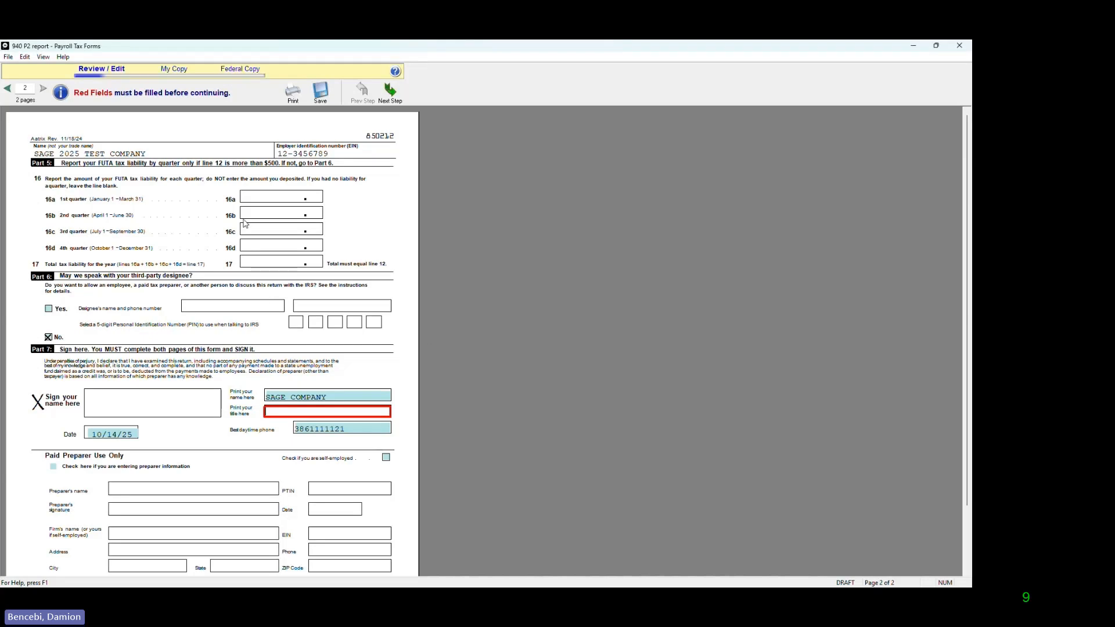
pyautogui.scroll(-1, 202, 384)
pyautogui.scroll(1, 204, 406)
pyautogui.click(348, 411)
pyautogui.write('Sage')
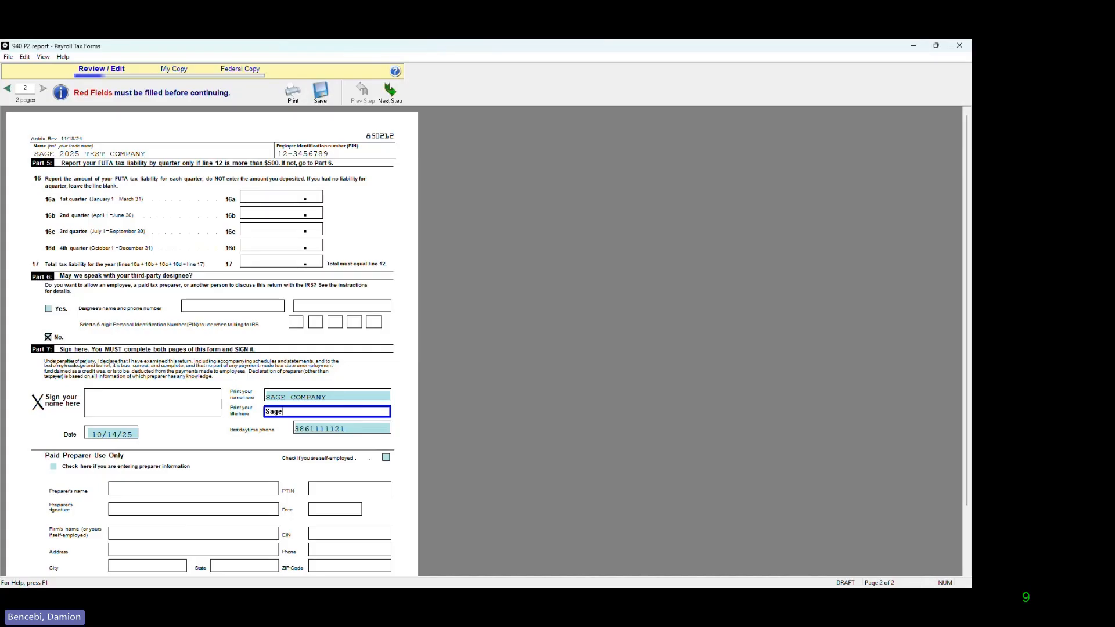
pyautogui.press('Return')
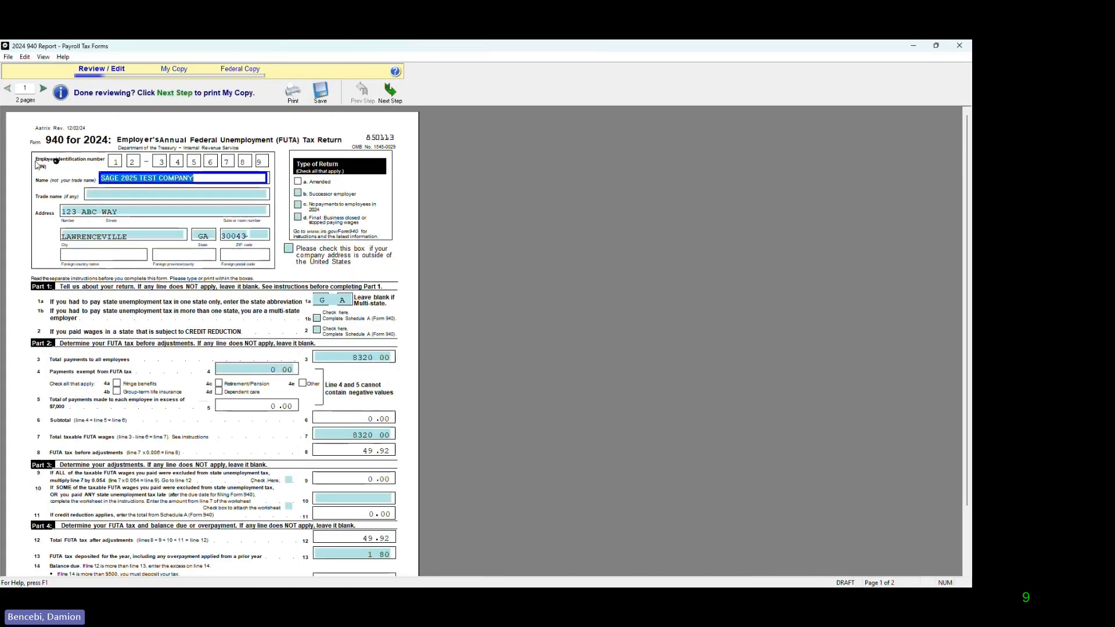
pyautogui.scroll(-3, 231, 481)
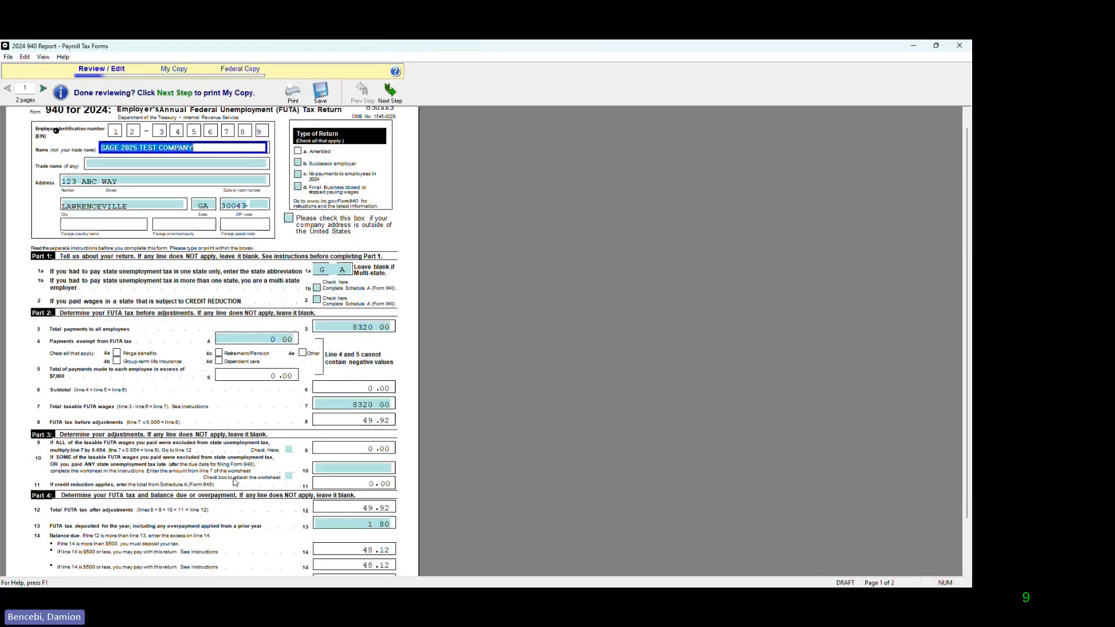
pyautogui.scroll(3, 342, 446)
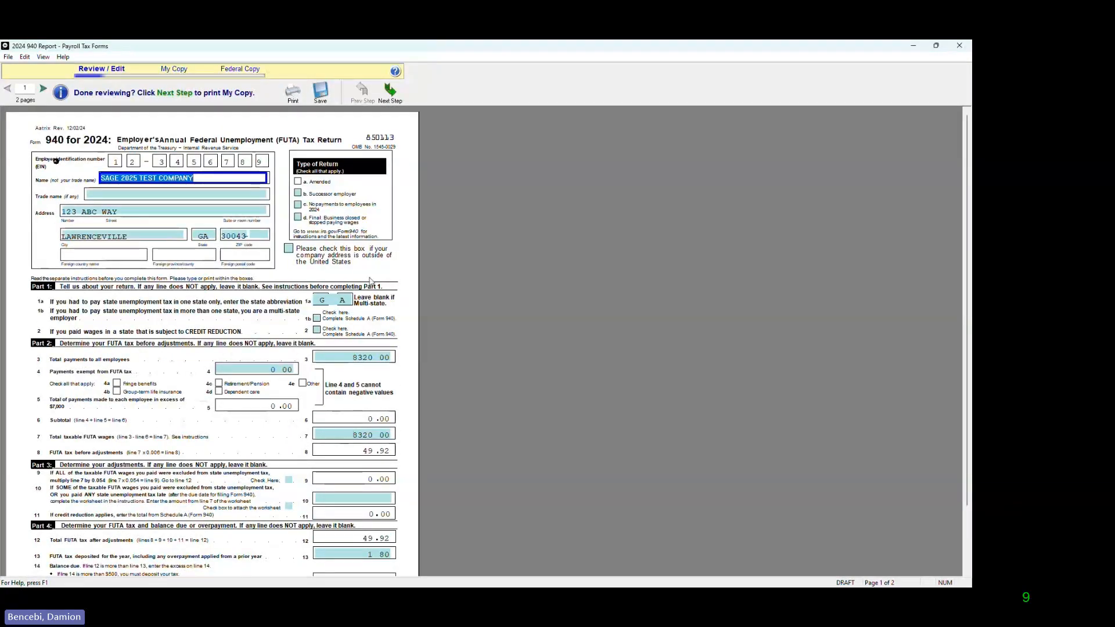
# Attach the 940-V voucher to Form 940, acknowledge the notices, and review page 2 and the payment voucher page
pyautogui.click(393, 94)
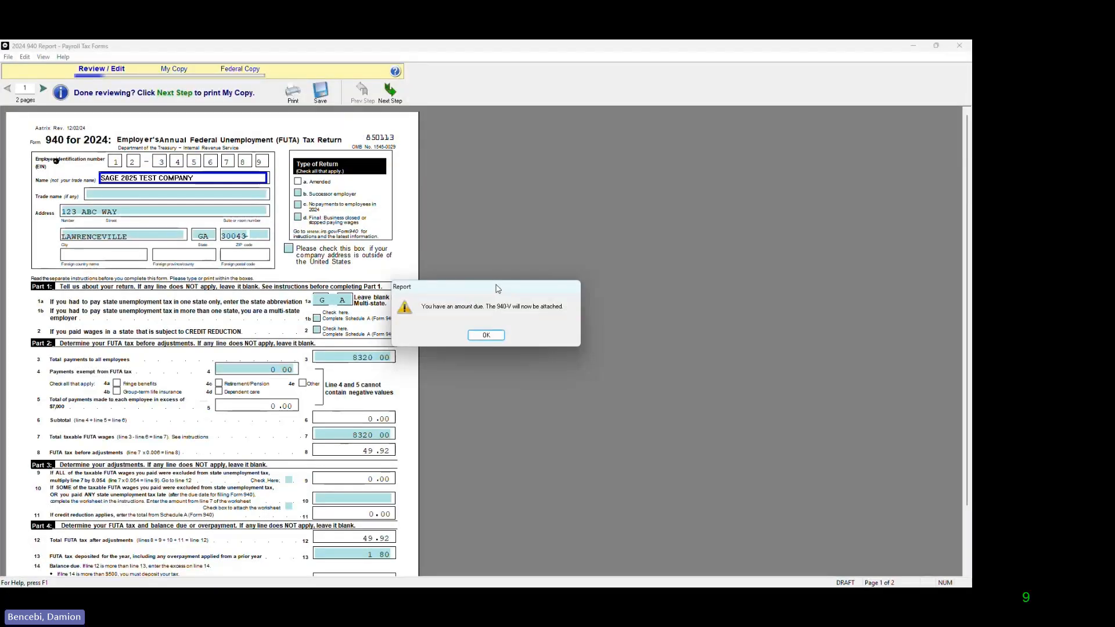
pyautogui.click(493, 335)
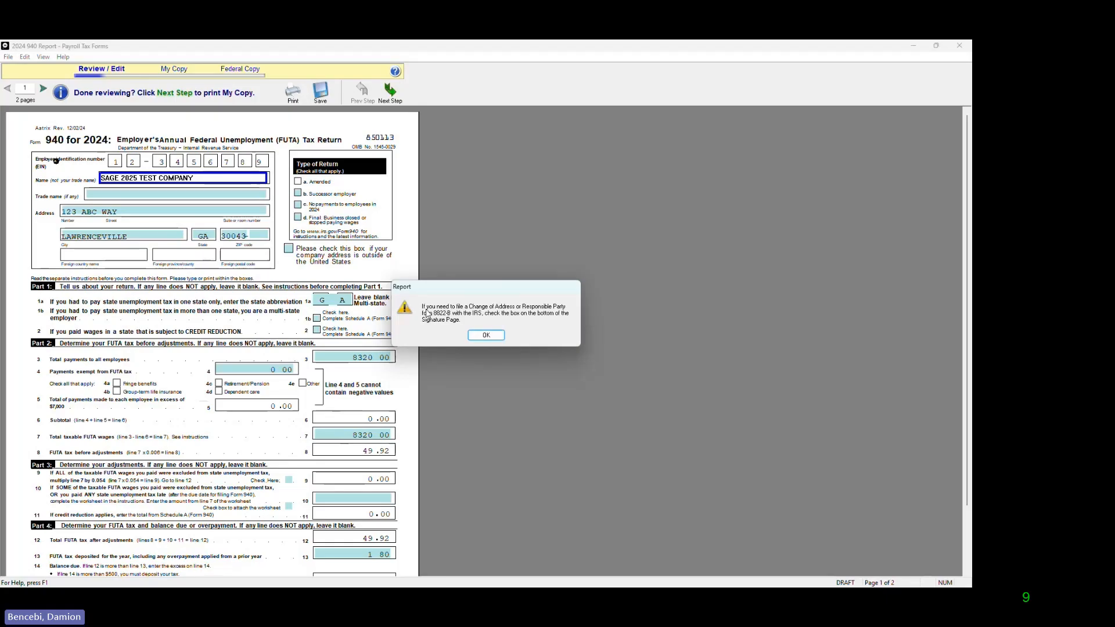
pyautogui.click(487, 335)
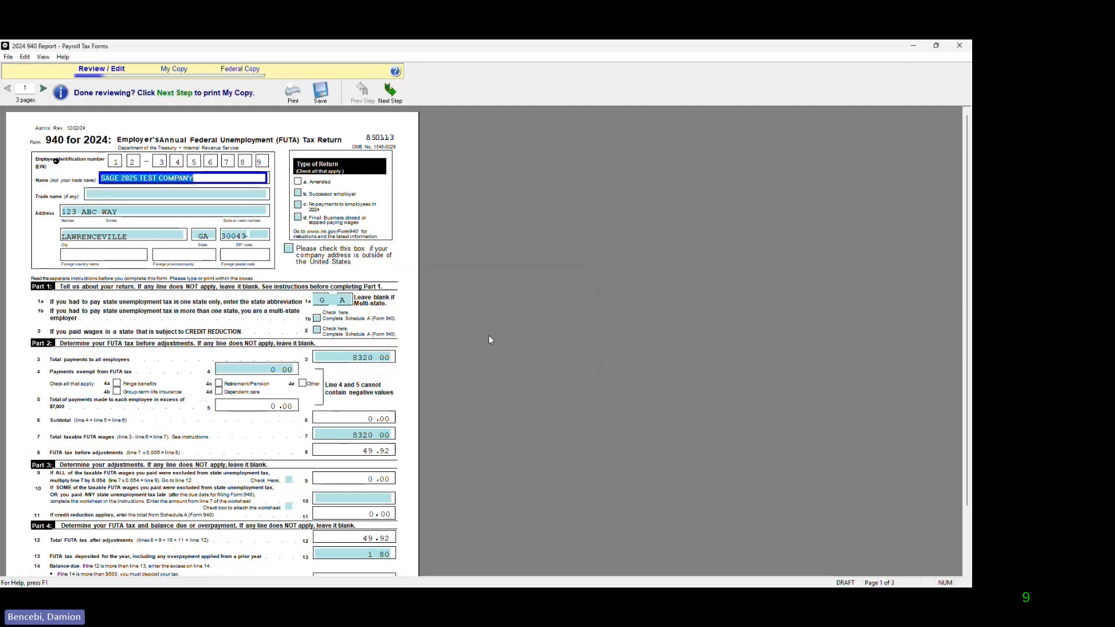
pyautogui.click(44, 90)
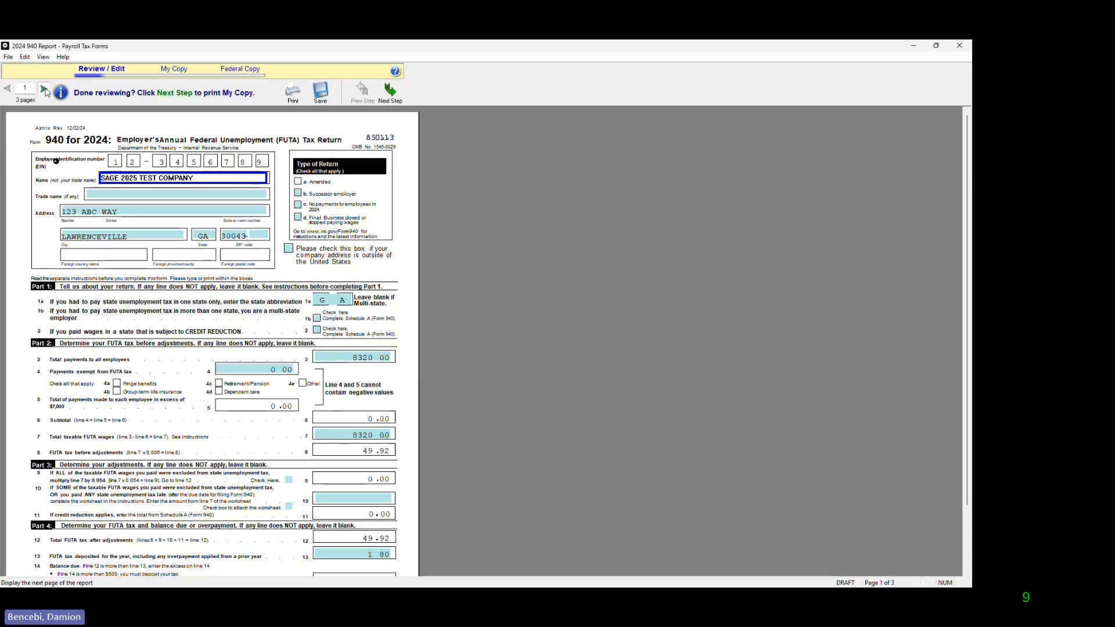
pyautogui.scroll(-3, 172, 299)
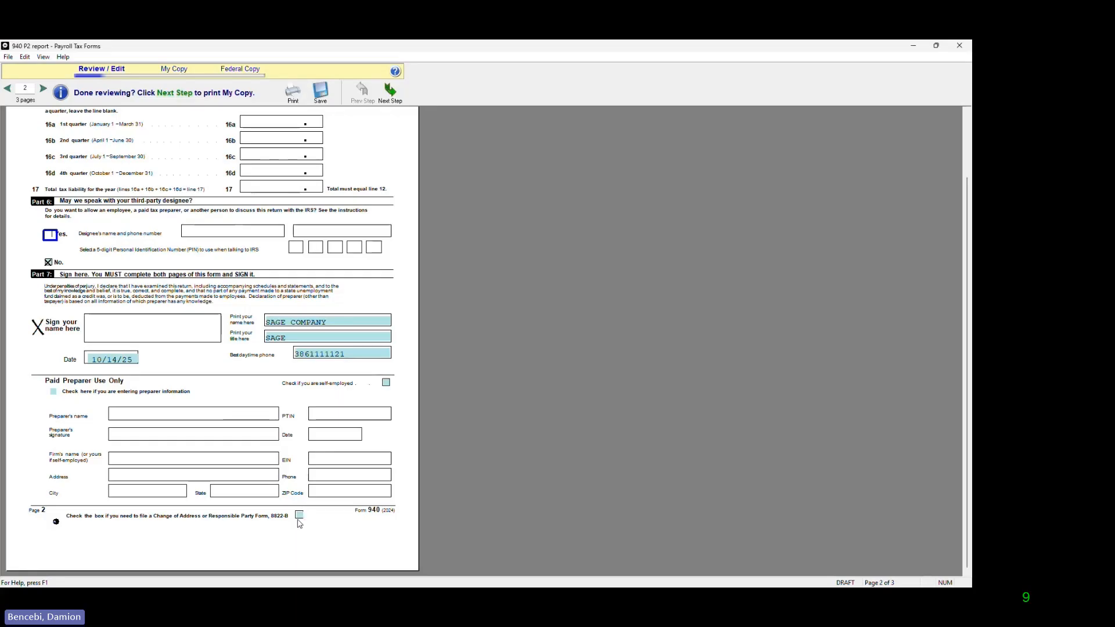
pyautogui.click(45, 90)
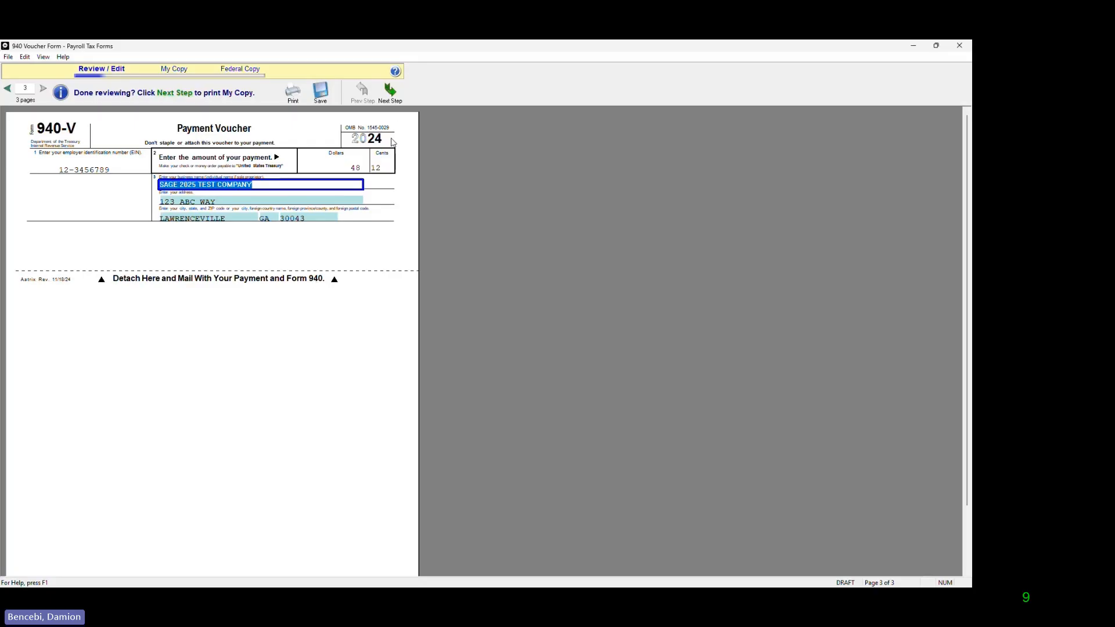
# Agree that the 940 report figures are double-checked and advance past My Copy to the Federal Copy filing options
pyautogui.click(394, 103)
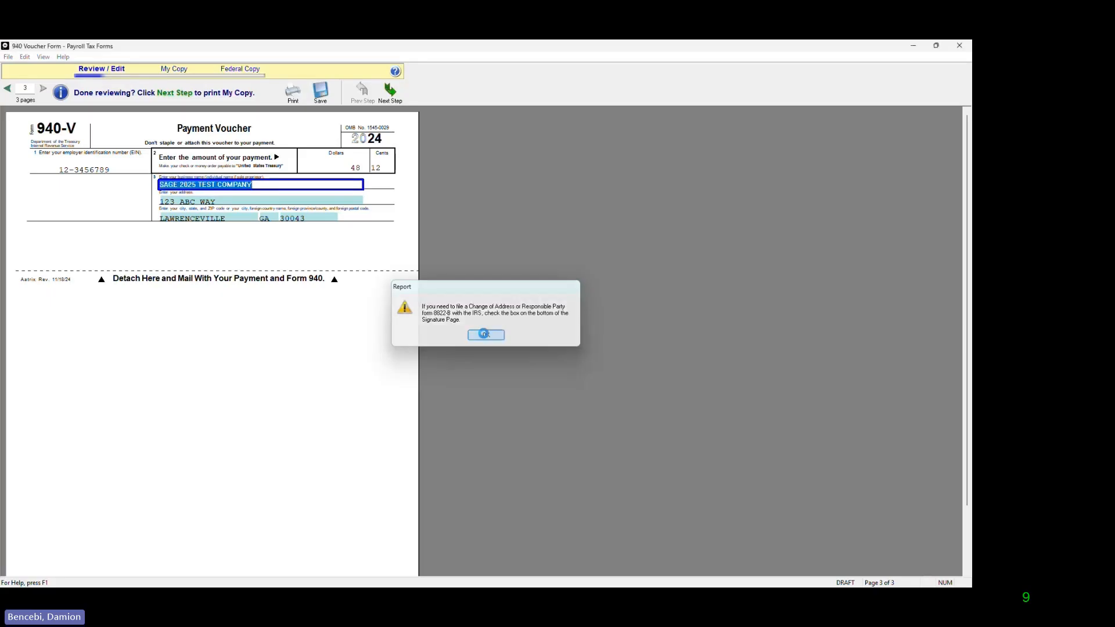
pyautogui.click(486, 336)
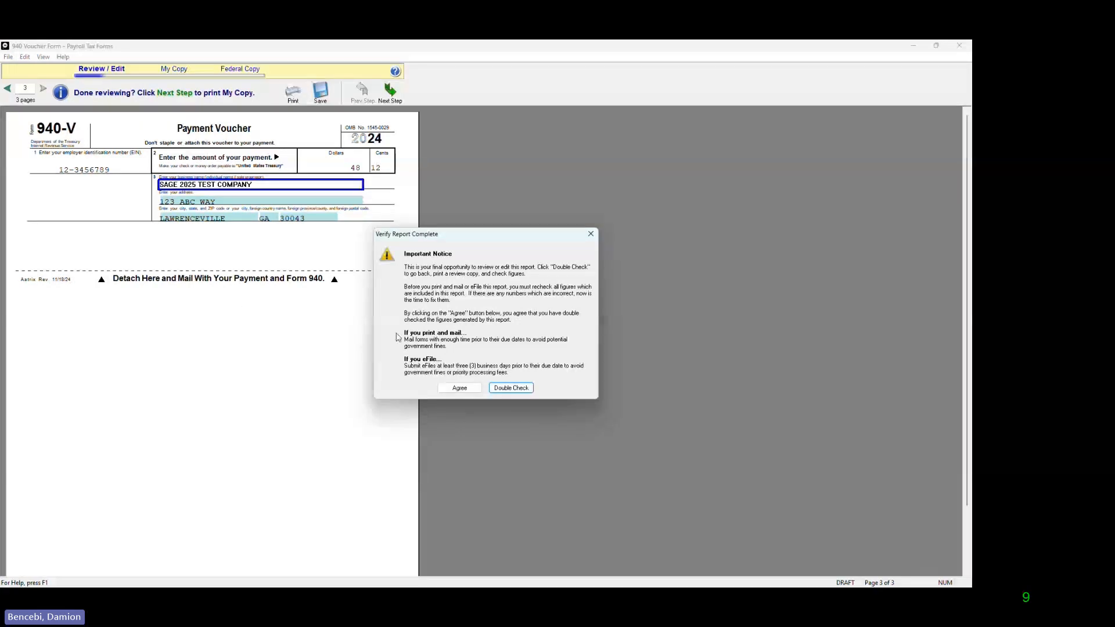
pyautogui.click(459, 388)
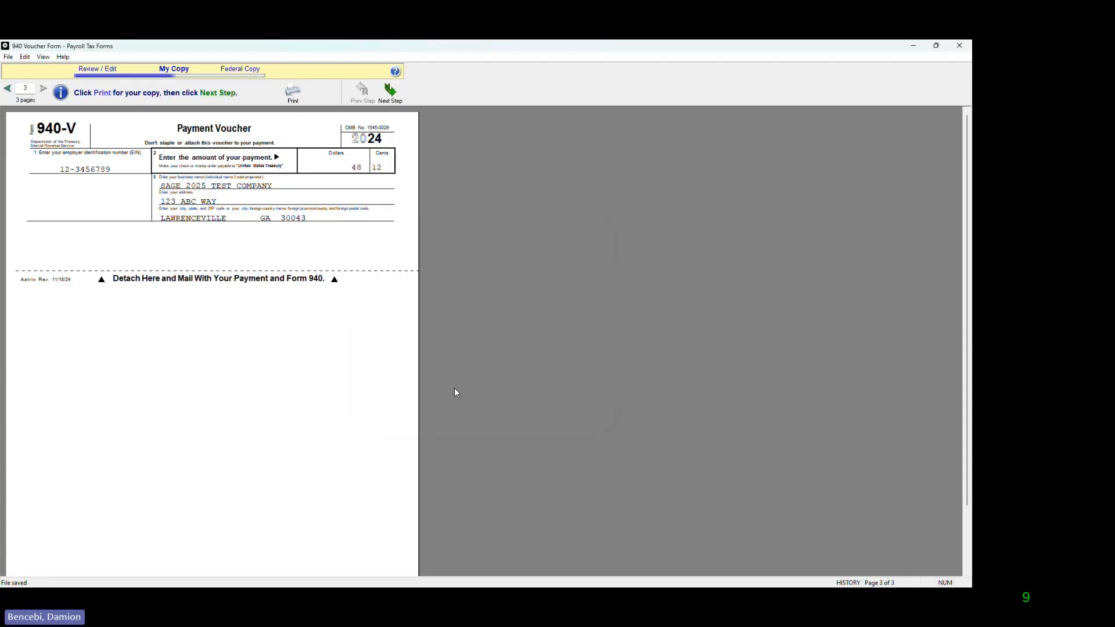
pyautogui.click(390, 91)
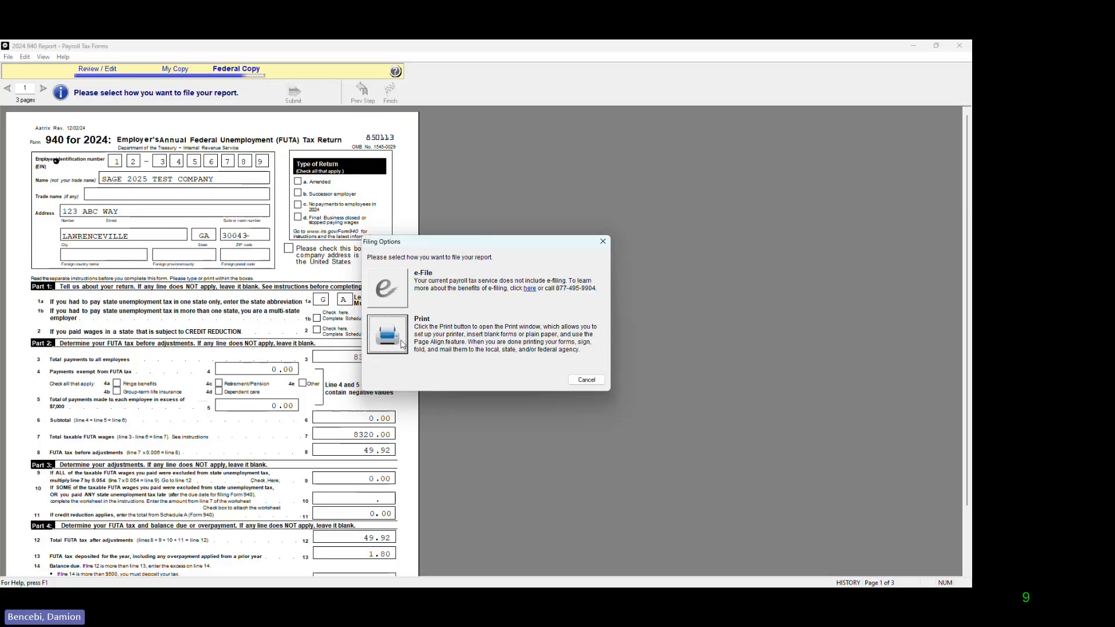
# Print the federal copy with Microsoft Print to PDF as 940new in Documents, confirm processing as complete, and close the form selection window
pyautogui.click(387, 335)
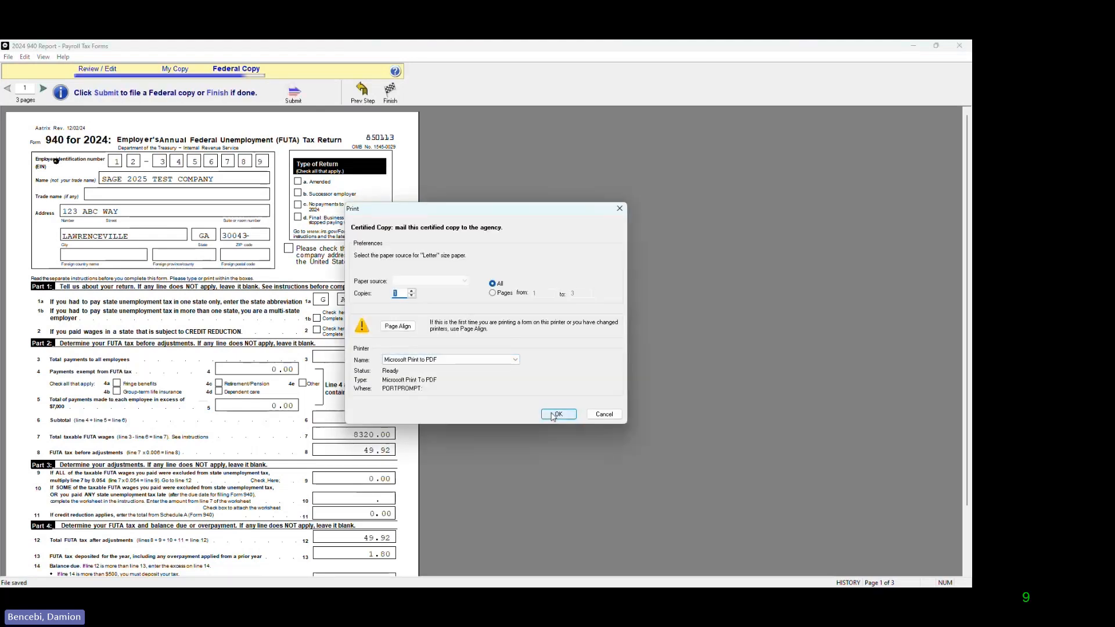
pyautogui.click(555, 414)
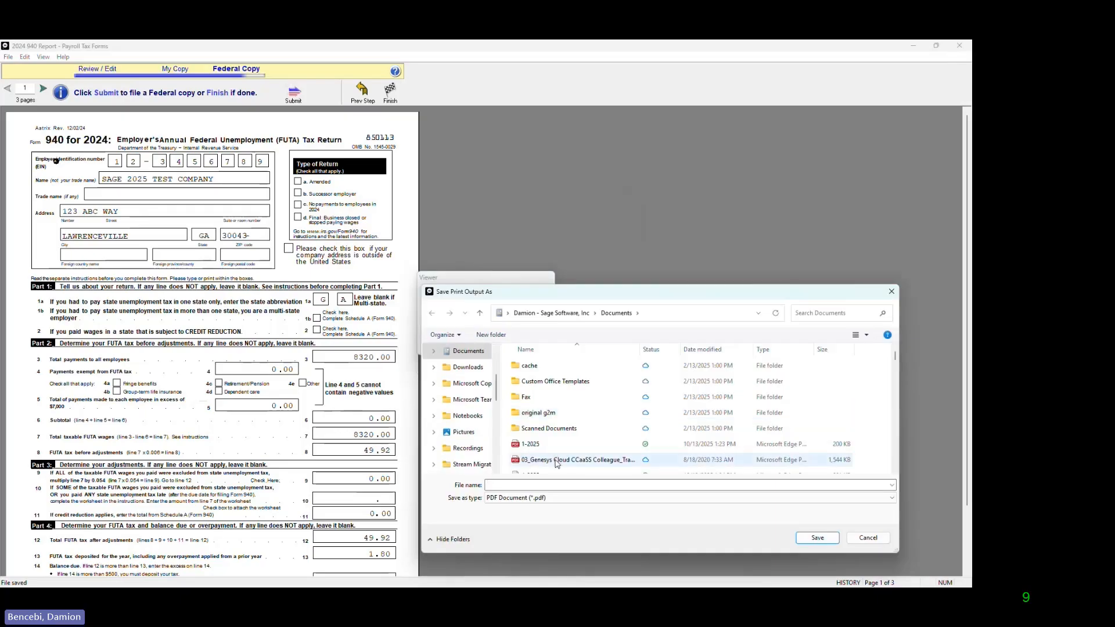
pyautogui.write('940')
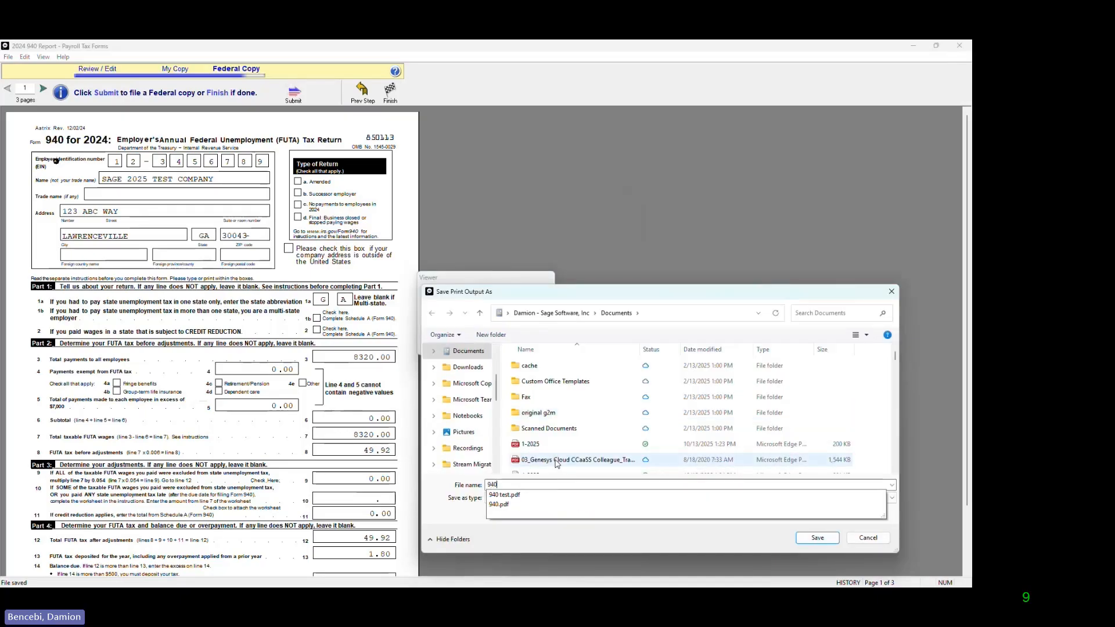
pyautogui.write('new')
pyautogui.click(828, 539)
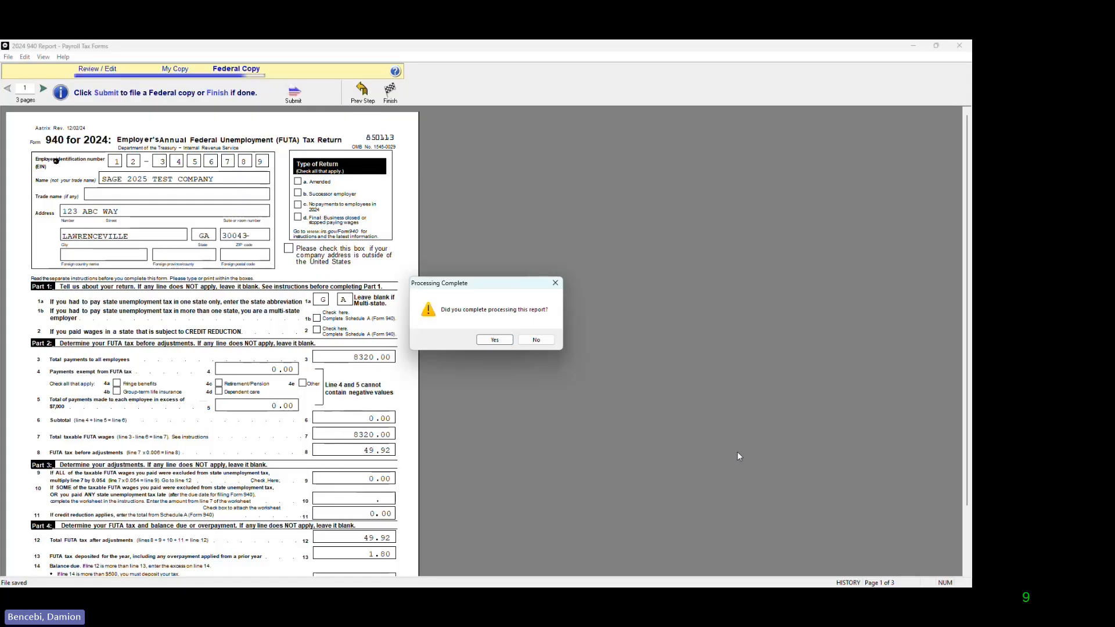
pyautogui.click(485, 344)
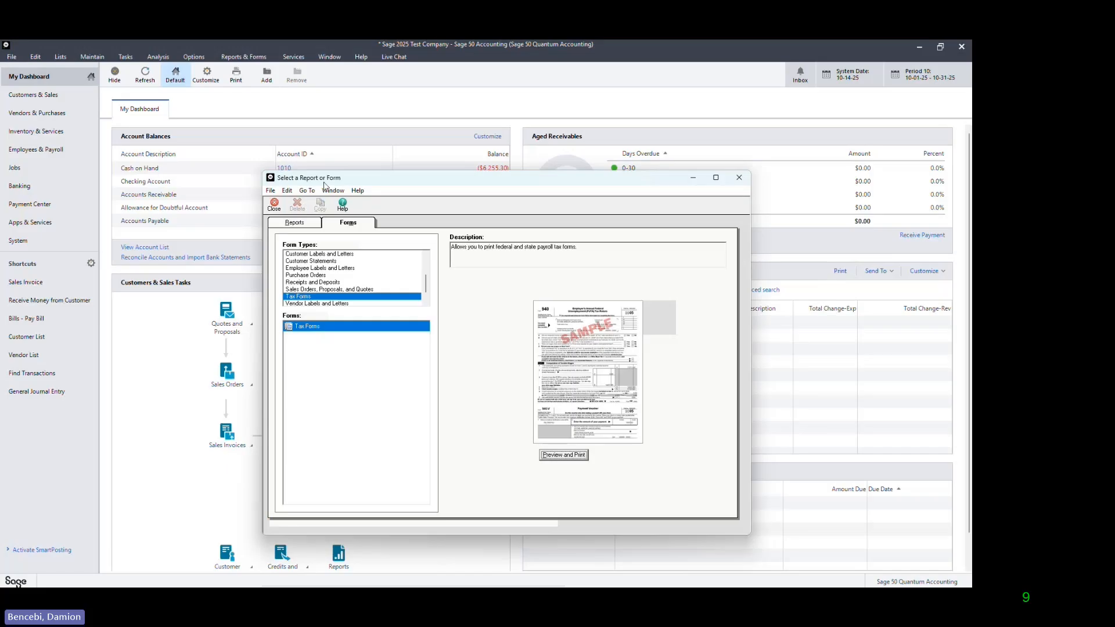
pyautogui.click(739, 177)
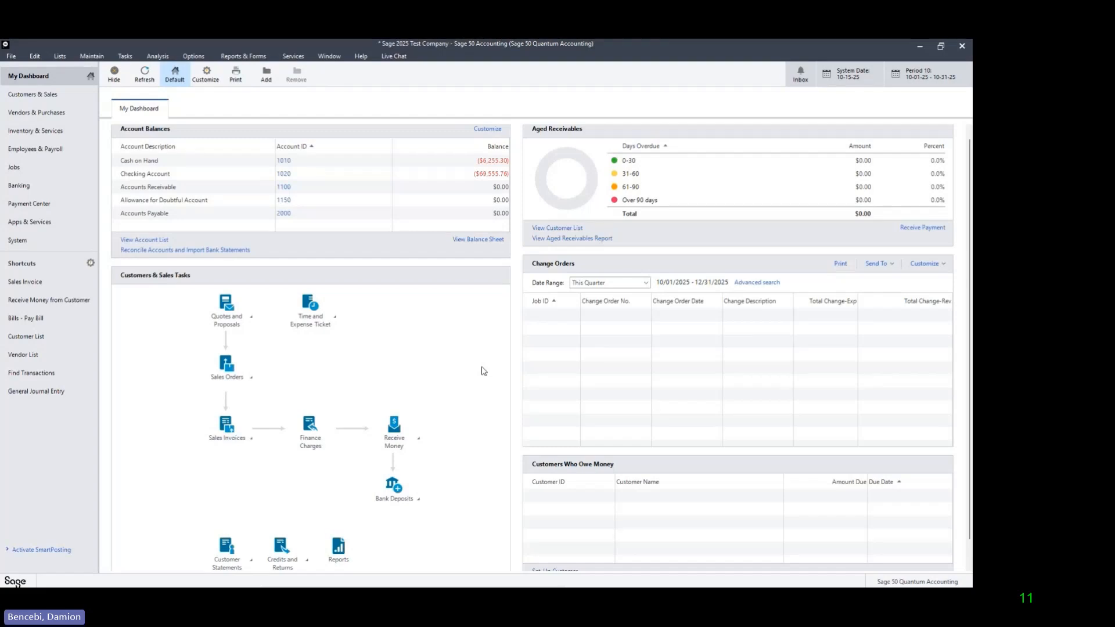
# Open the federal 2024 1099-MISC from the payroll tax forms for the yearly 2025 filing period, continuing past the reporting period warning
pyautogui.click(257, 58)
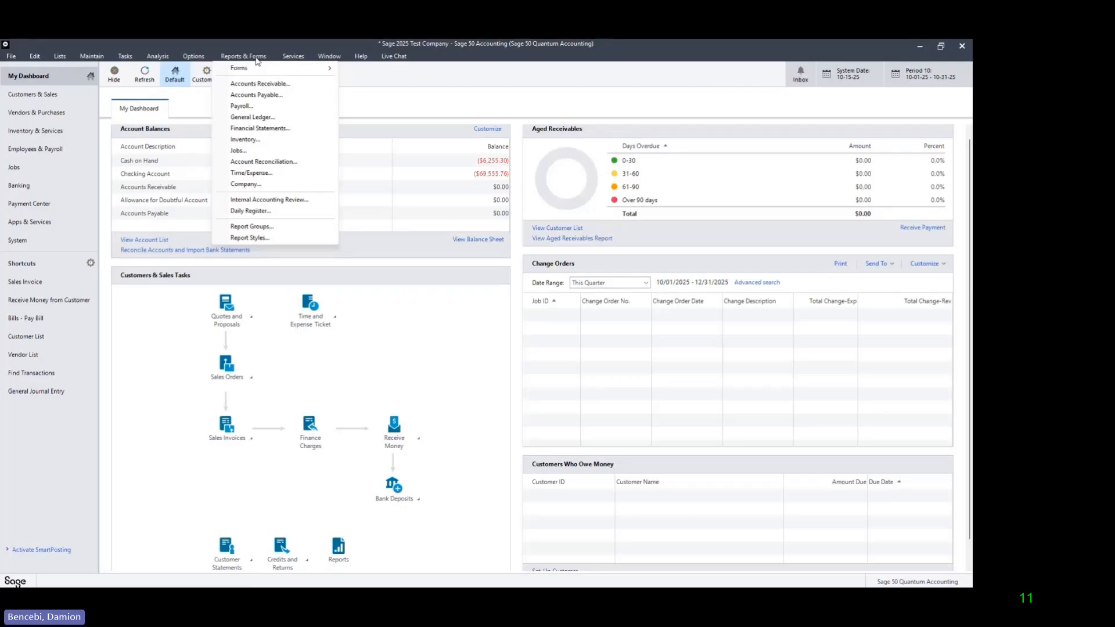
pyautogui.moveTo(301, 70)
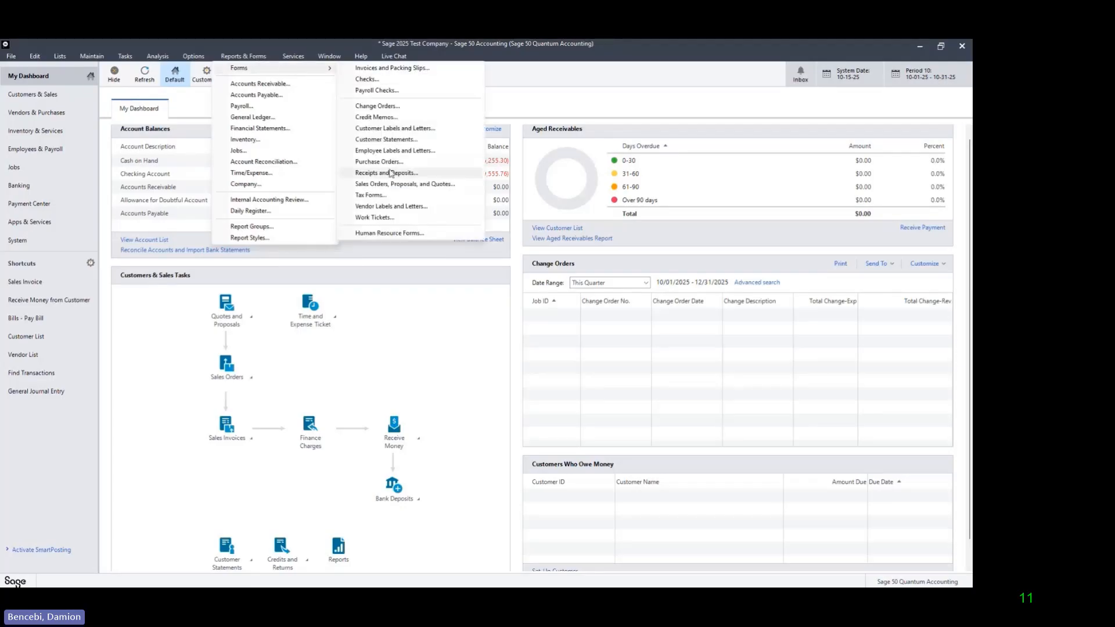
pyautogui.click(385, 197)
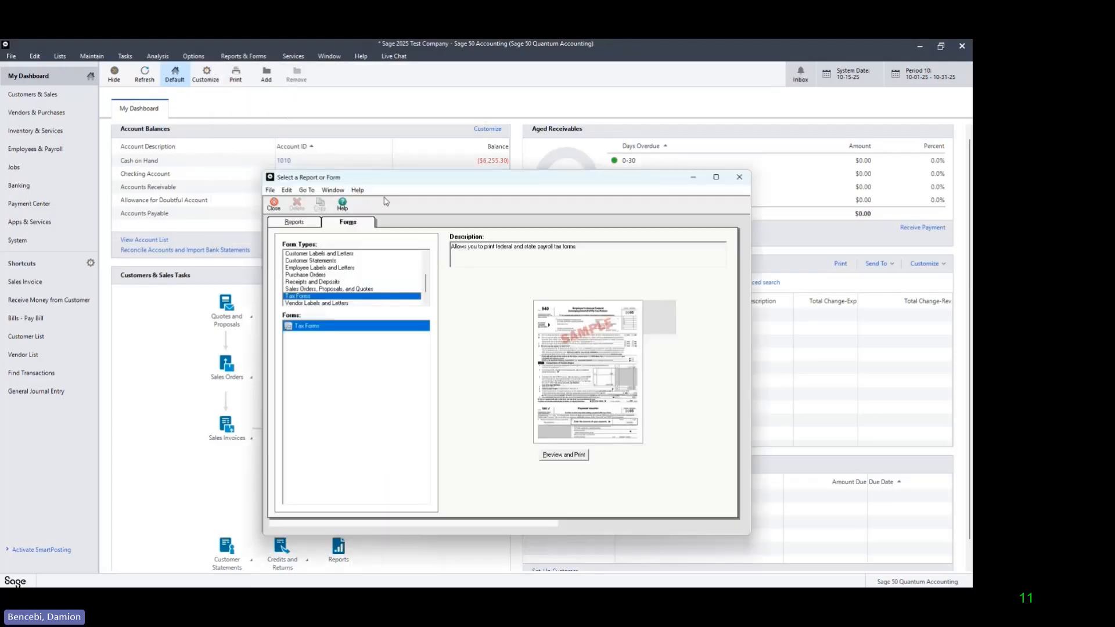
pyautogui.click(564, 456)
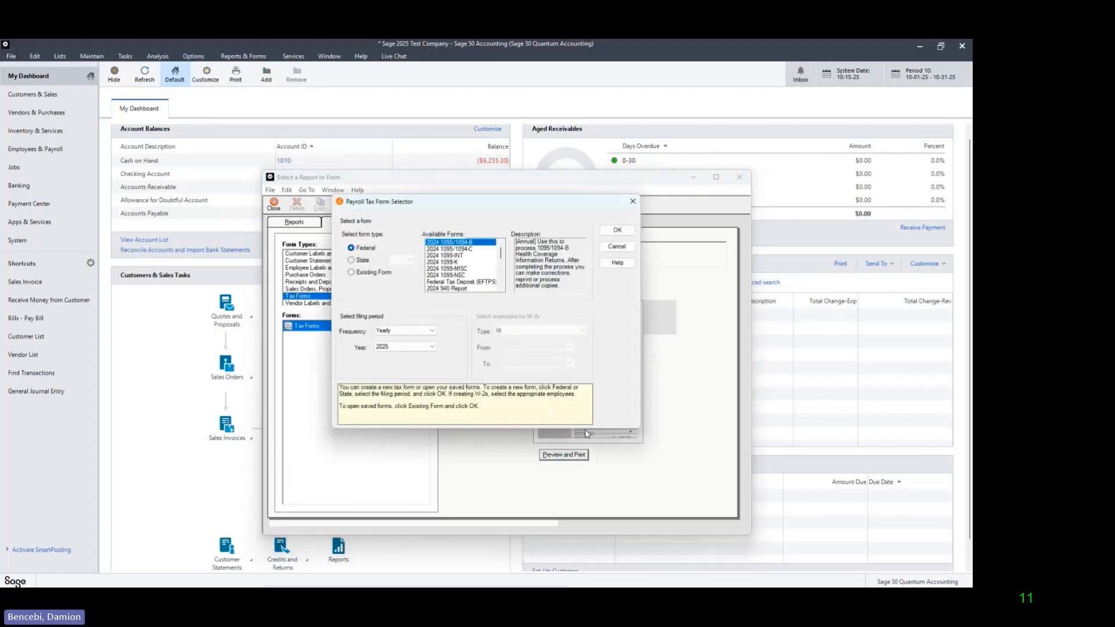
pyautogui.click(471, 270)
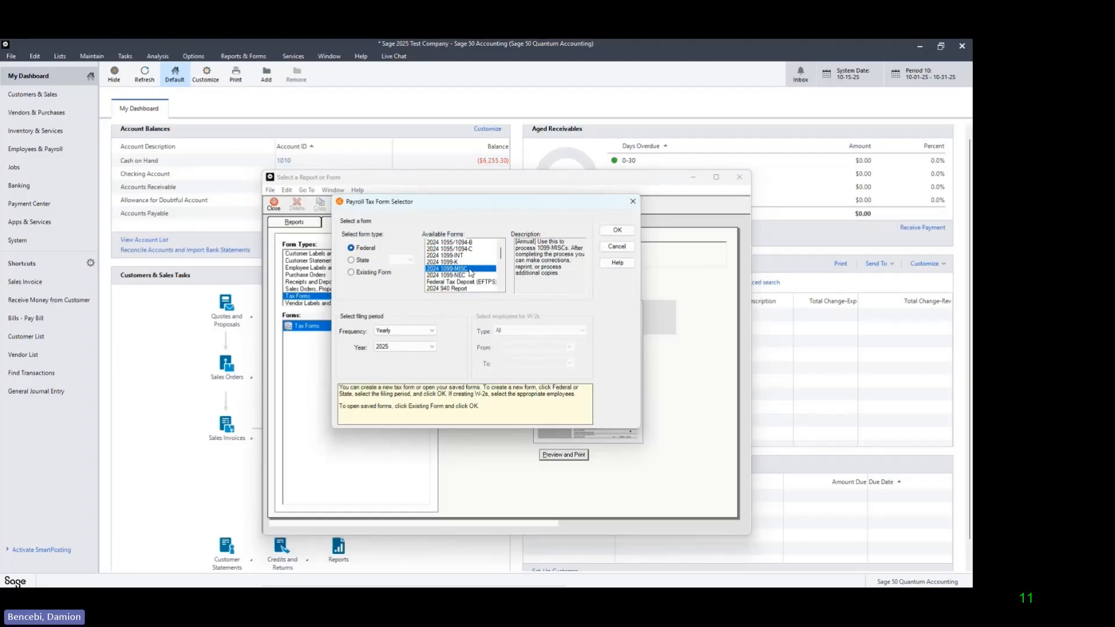
pyautogui.click(466, 276)
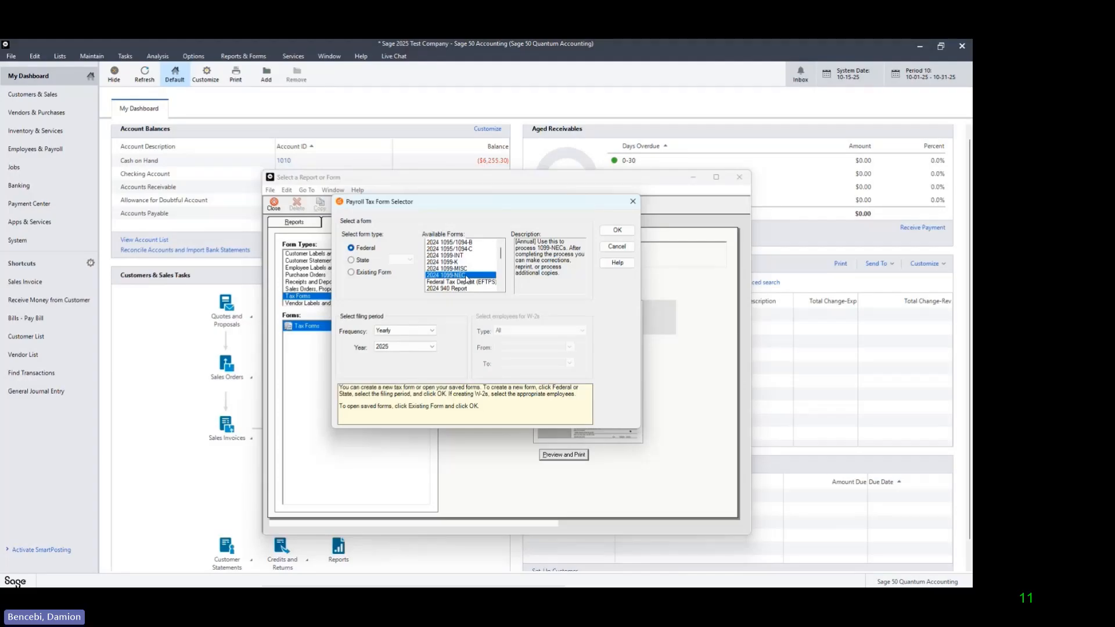
pyautogui.click(465, 256)
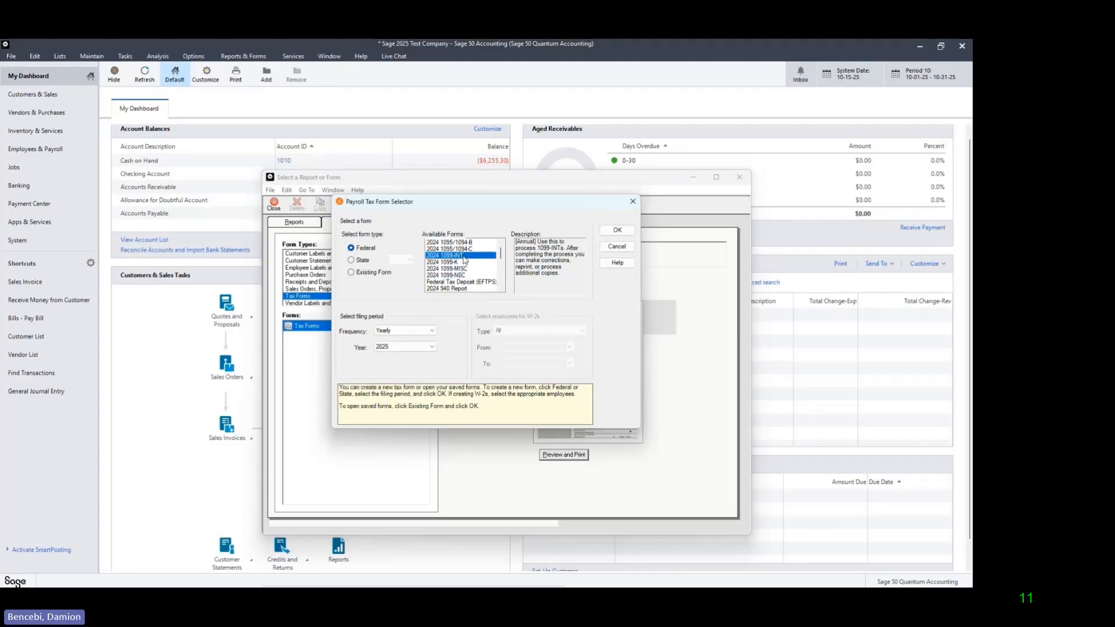
pyautogui.click(471, 270)
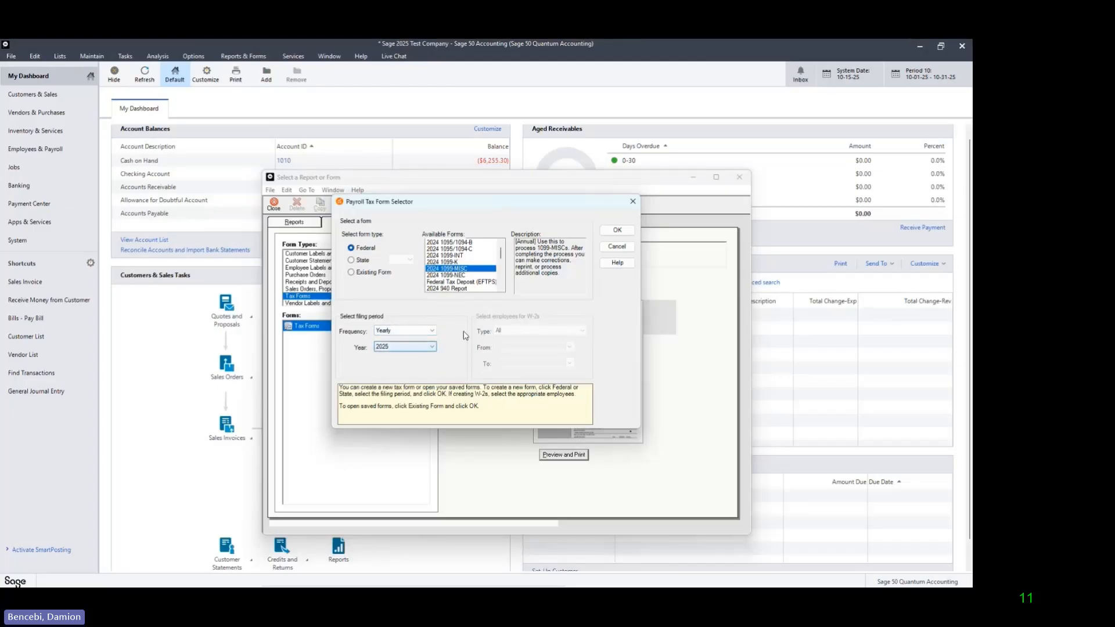
pyautogui.click(618, 231)
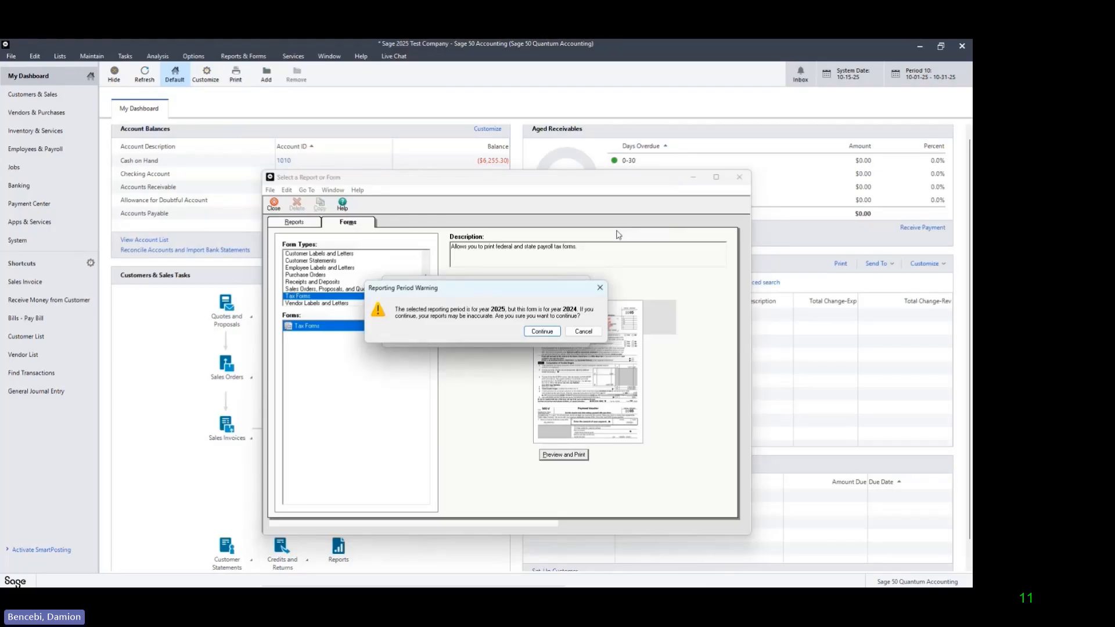
pyautogui.click(542, 332)
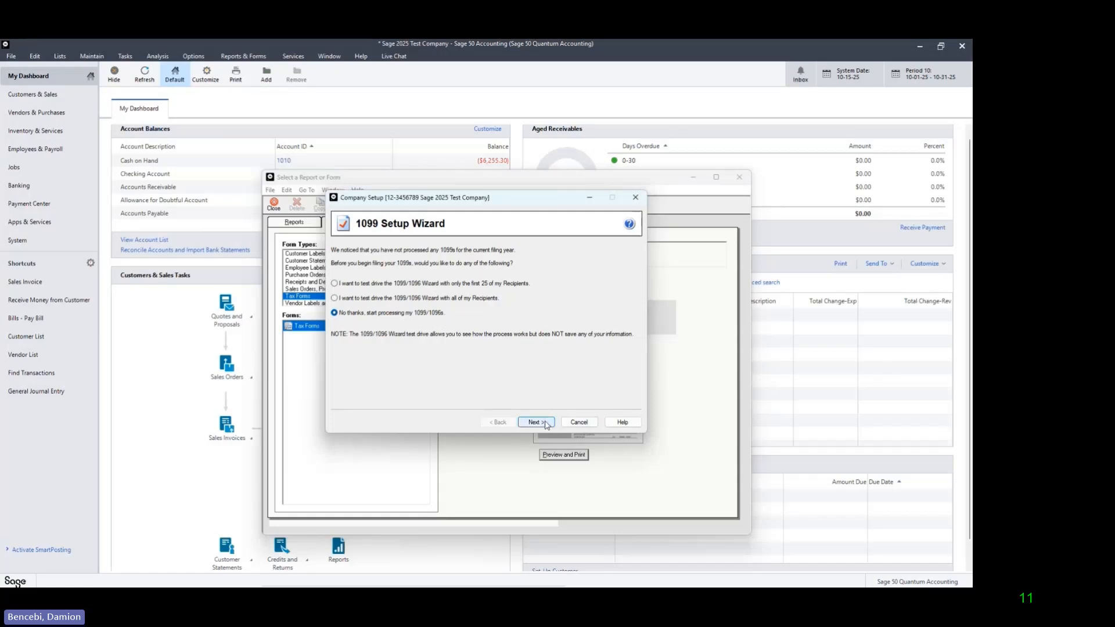
# Start processing the 1099/1096s without a test drive, keeping EIN as the payer TIN type and a single datafile for the company
pyautogui.click(546, 425)
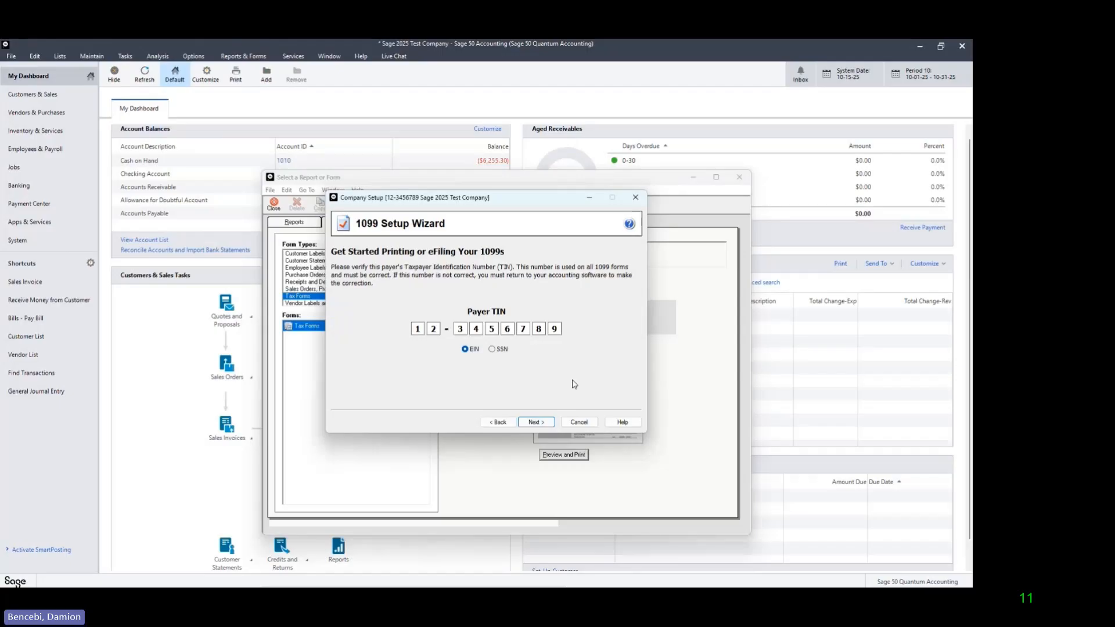
pyautogui.click(493, 350)
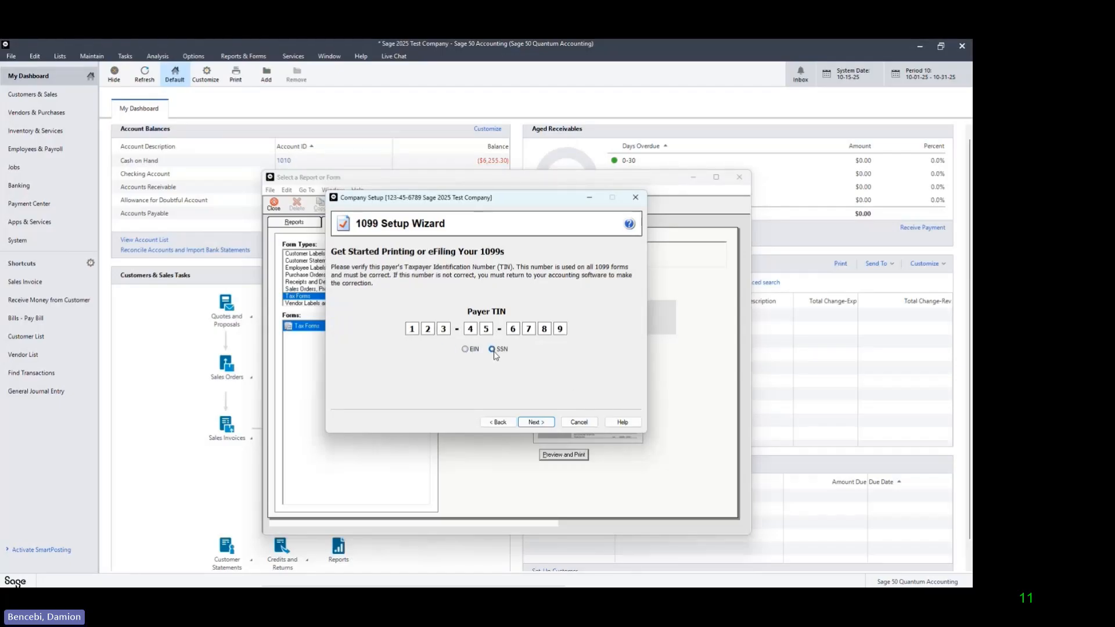
pyautogui.click(466, 349)
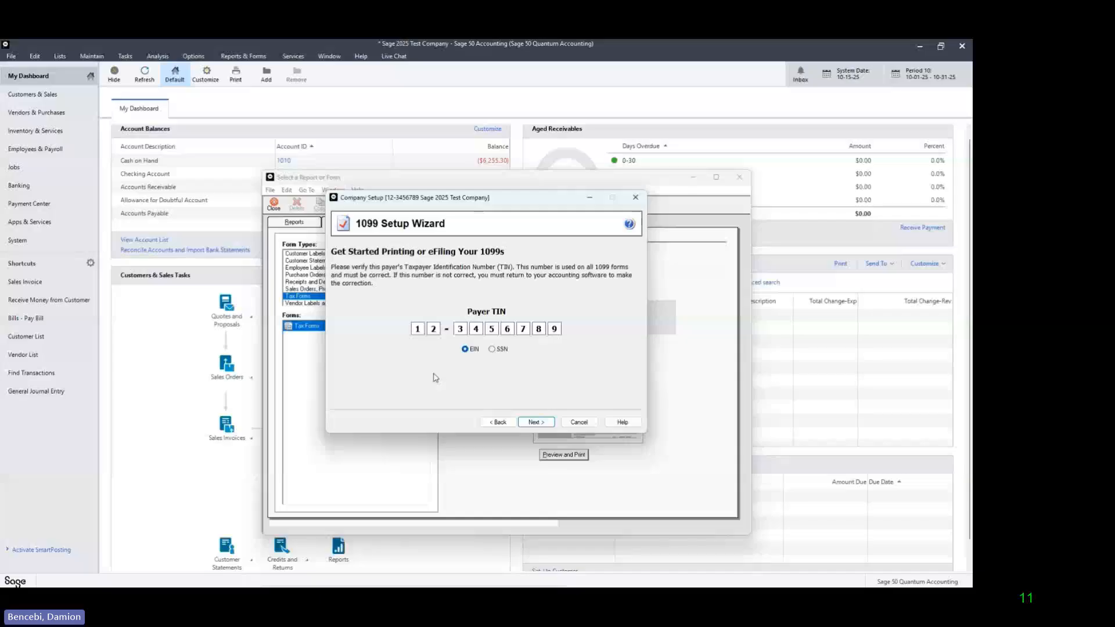
pyautogui.click(544, 427)
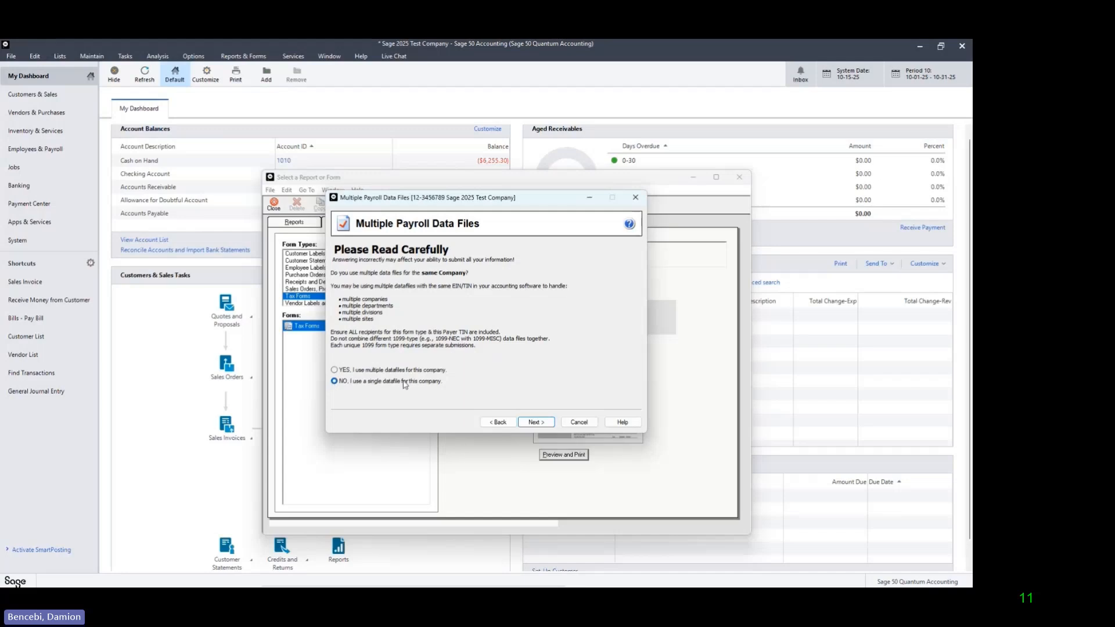
pyautogui.click(535, 423)
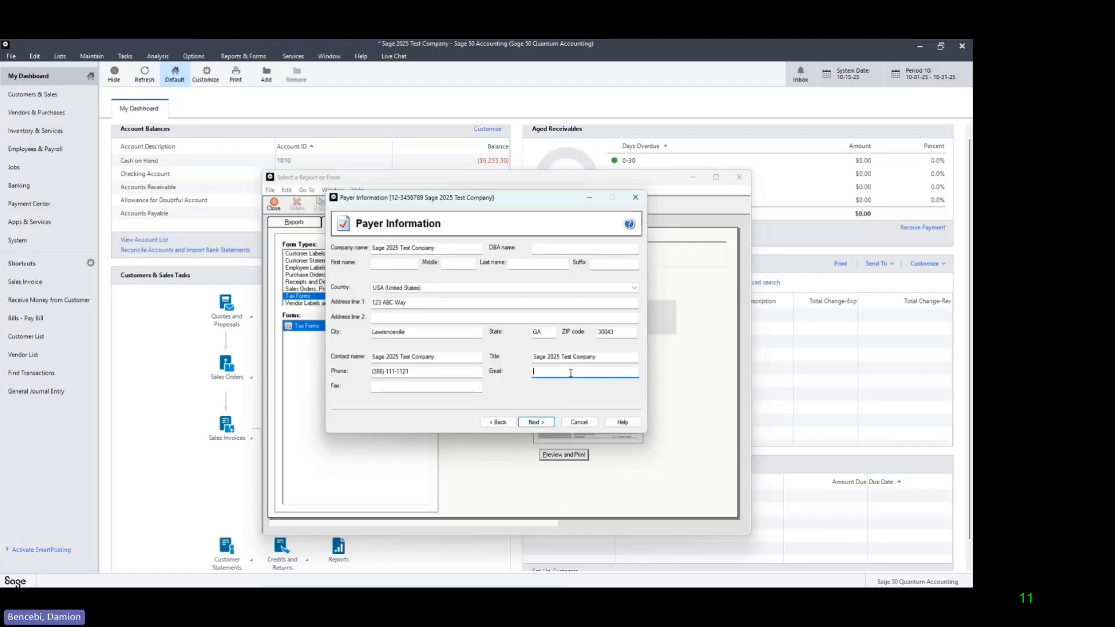
# Fill in the payer's contact email, remove 2025 from the contact name, and accept the payer information
pyautogui.write('notemail@notemail.com')
pyautogui.click(542, 425)
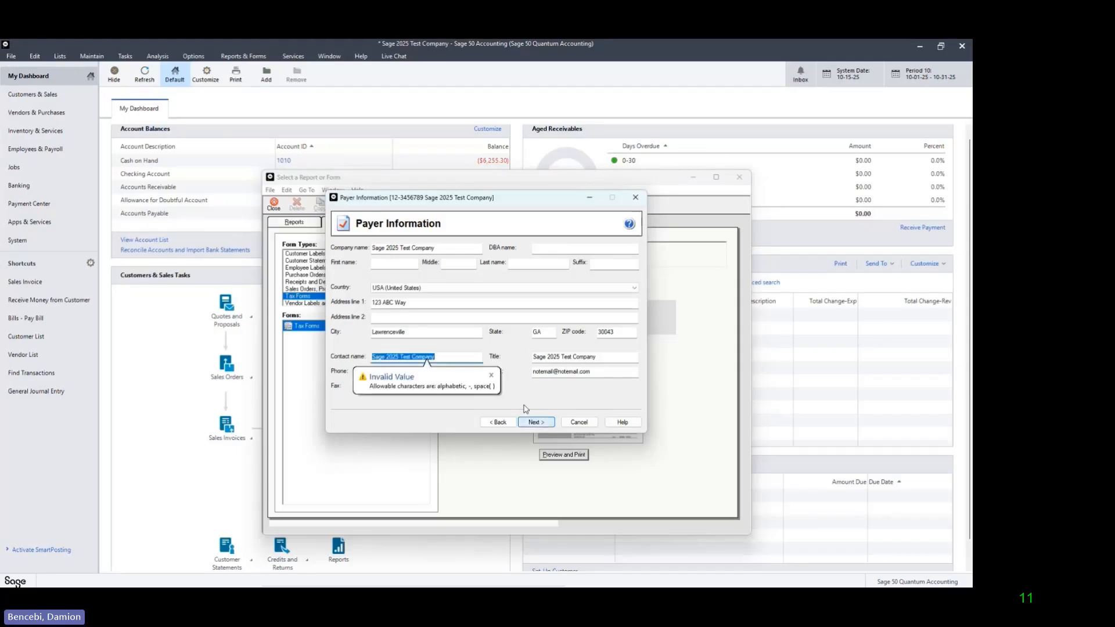
pyautogui.click(441, 358)
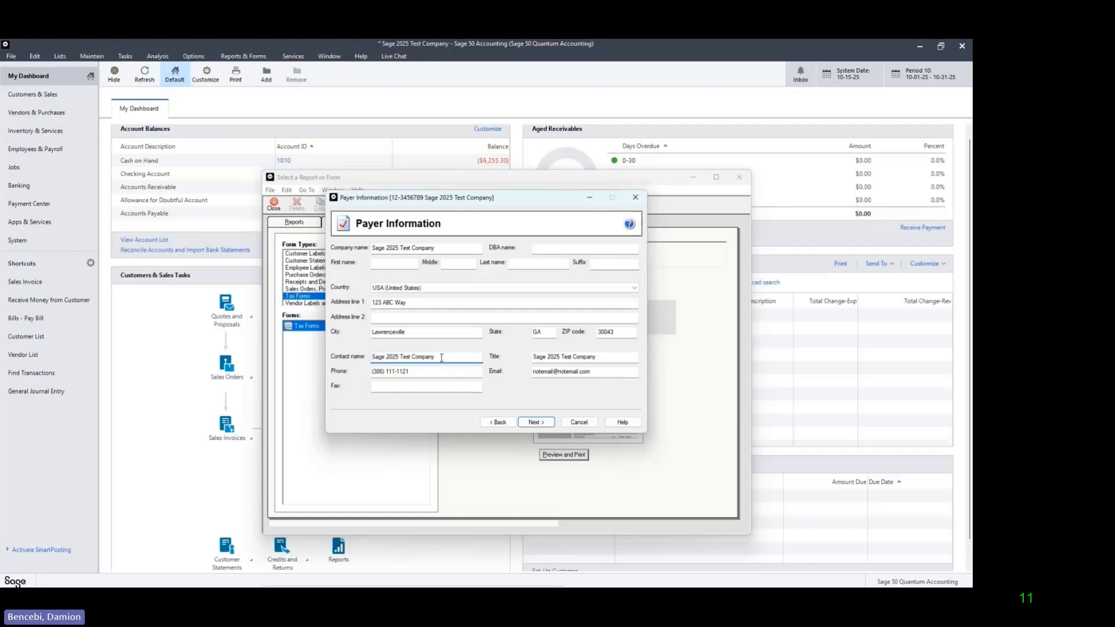
pyautogui.click(397, 359)
pyautogui.press('BackSpace')
pyautogui.press('BackSpace')
pyautogui.press('BackSpace')
pyautogui.press('BackSpace')
pyautogui.press('BackSpace')
pyautogui.click(535, 423)
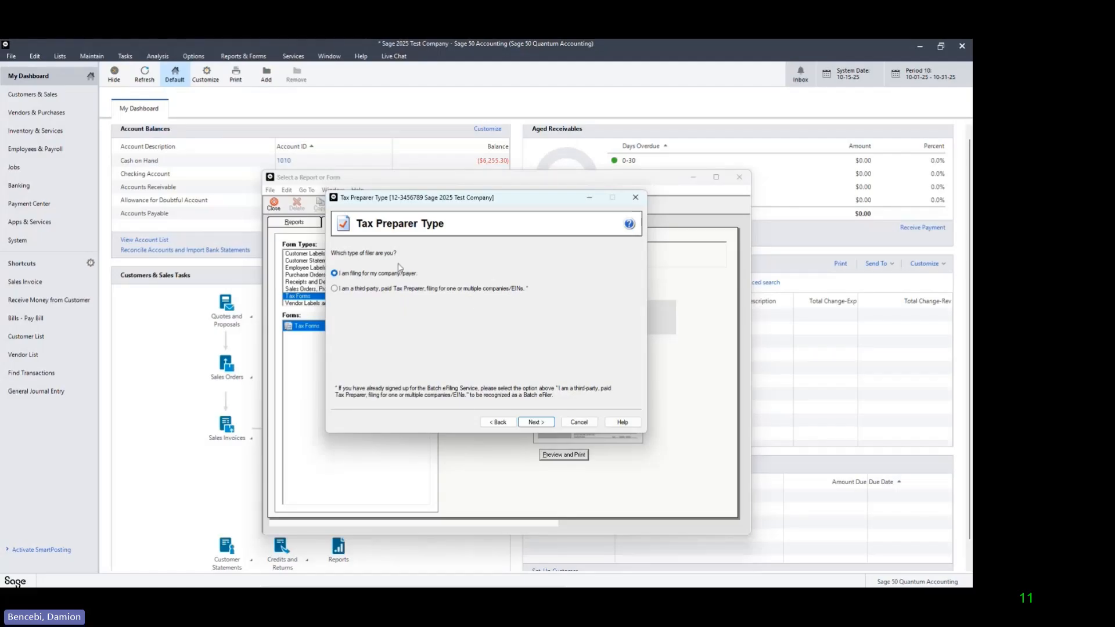
# Accept the tax preparer type as filing for the company or payer itself
pyautogui.click(544, 428)
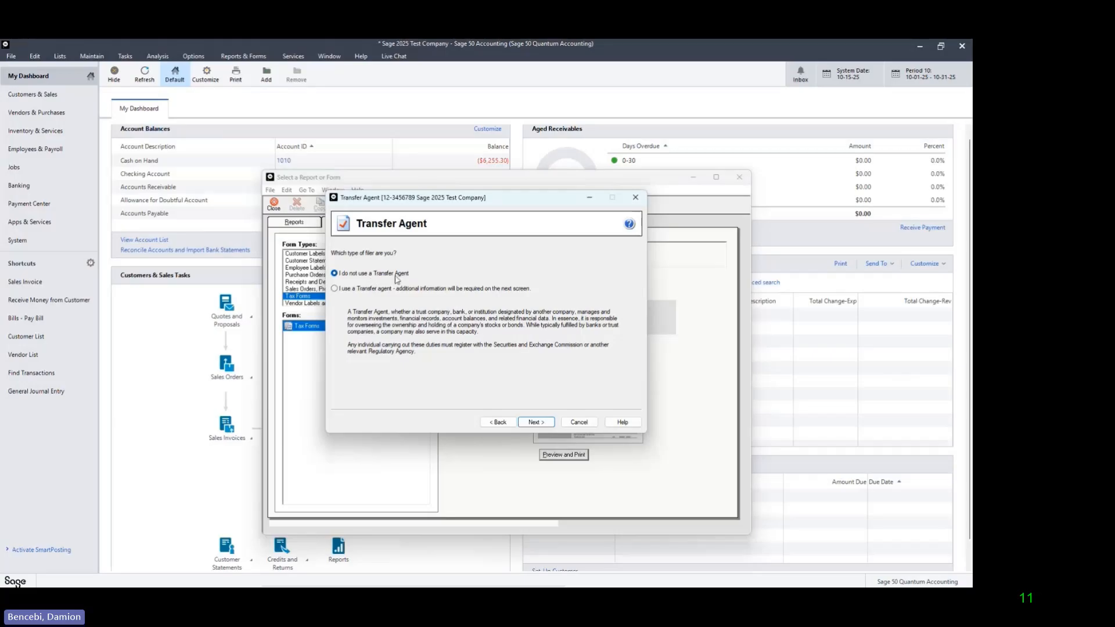
pyautogui.click(337, 290)
pyautogui.click(535, 423)
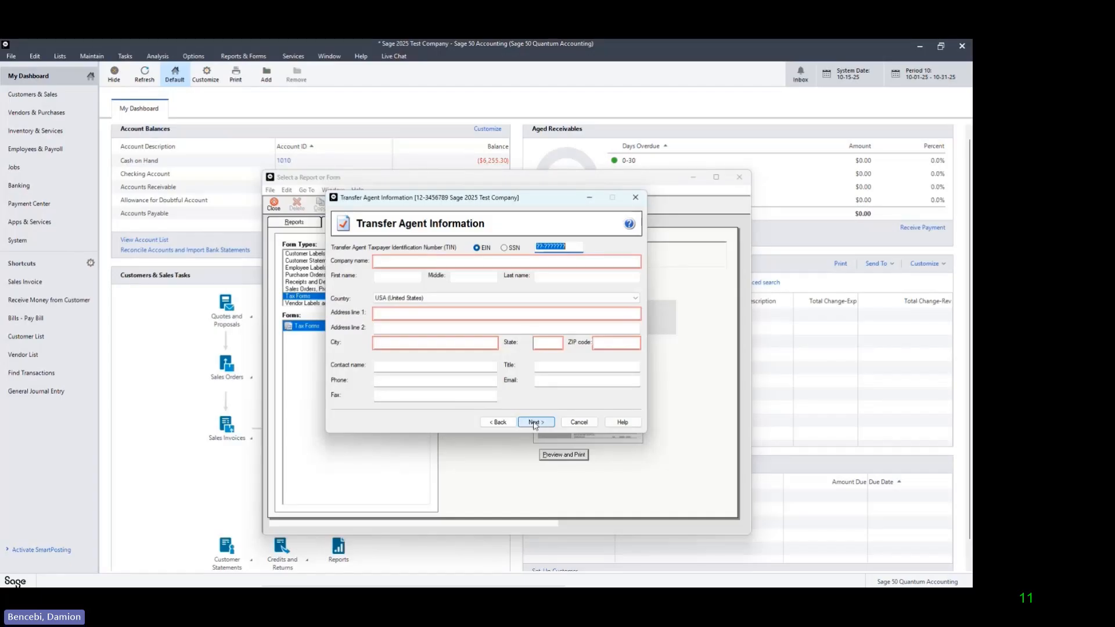
pyautogui.click(499, 423)
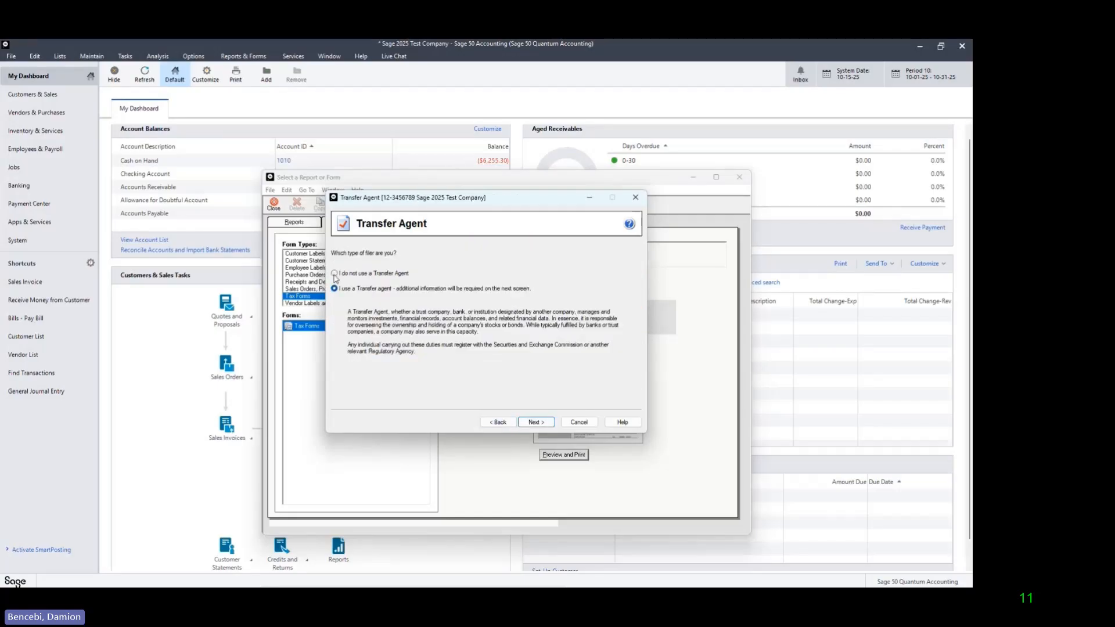
pyautogui.click(335, 274)
# Continue without a transfer agent and without adding any state, special state or local tax items
pyautogui.click(536, 422)
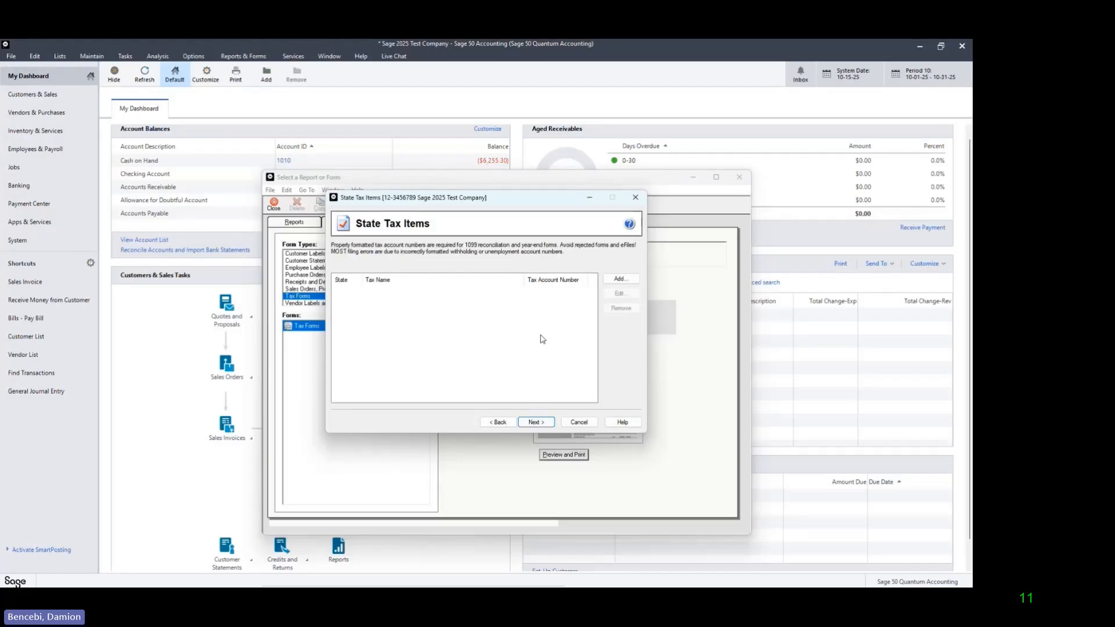
pyautogui.click(534, 422)
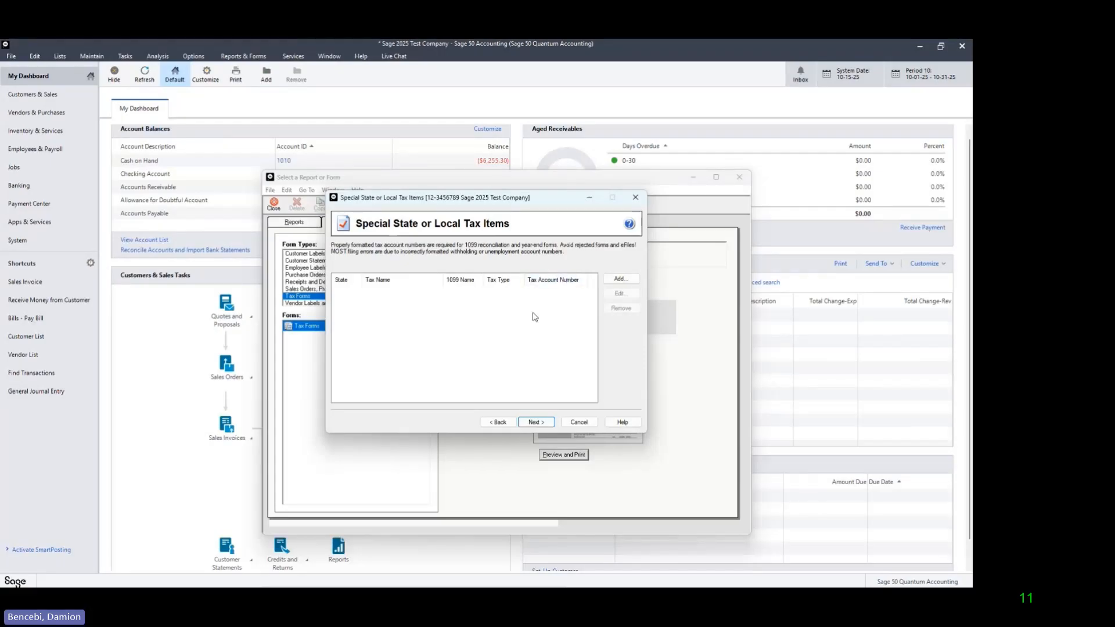
pyautogui.click(535, 423)
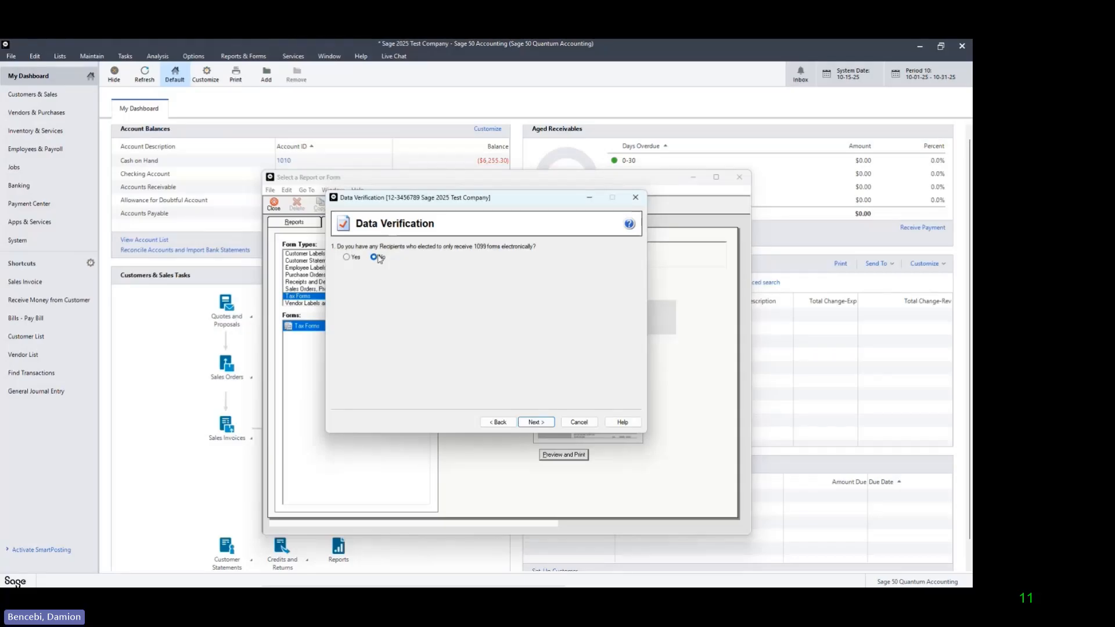
# Keep No for electronic-only recipients and truncate recipient identification numbers with Xs, still printing zeros for zero-reported numbers
pyautogui.click(546, 425)
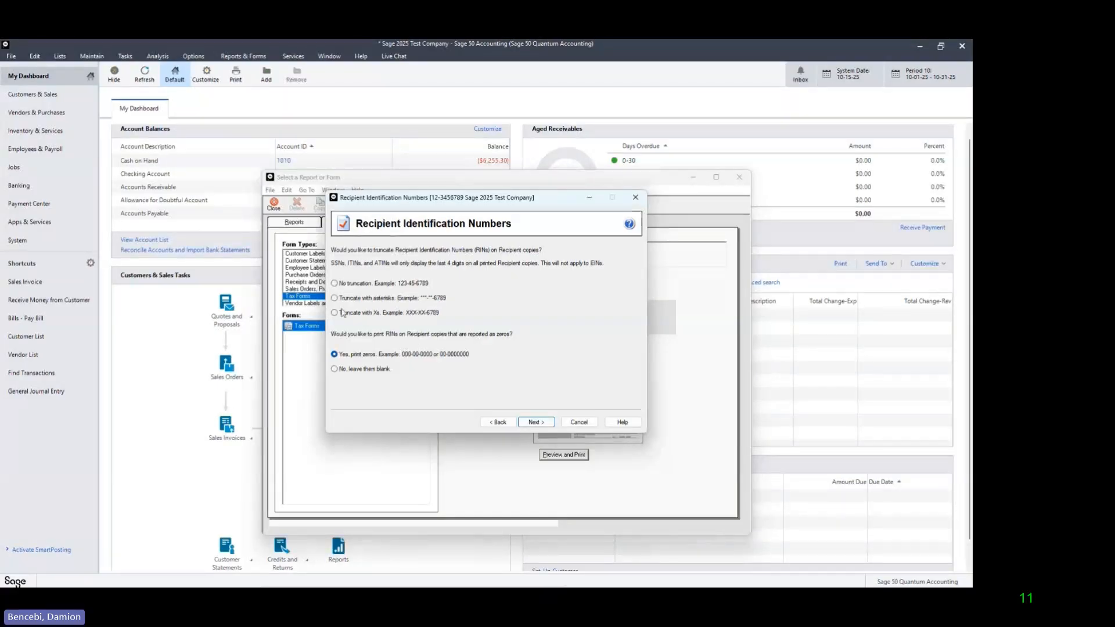
pyautogui.click(335, 314)
pyautogui.click(541, 422)
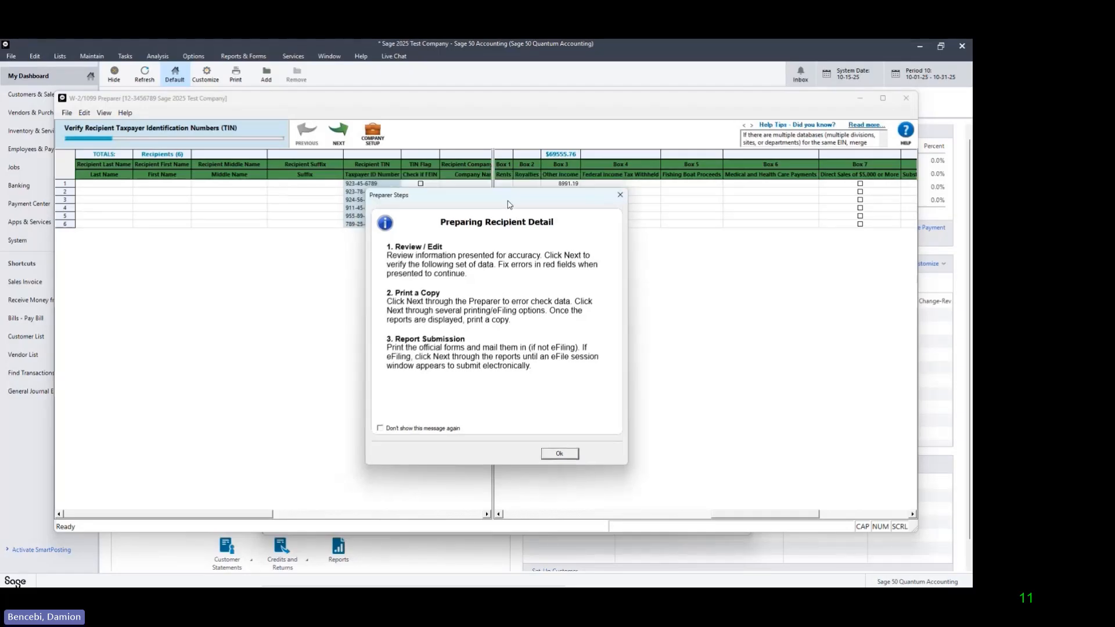
# Dismiss the recipient detail instructions and accept the recipients' taxpayer identification numbers
pyautogui.moveTo(500, 189); pyautogui.dragTo(511, 203)
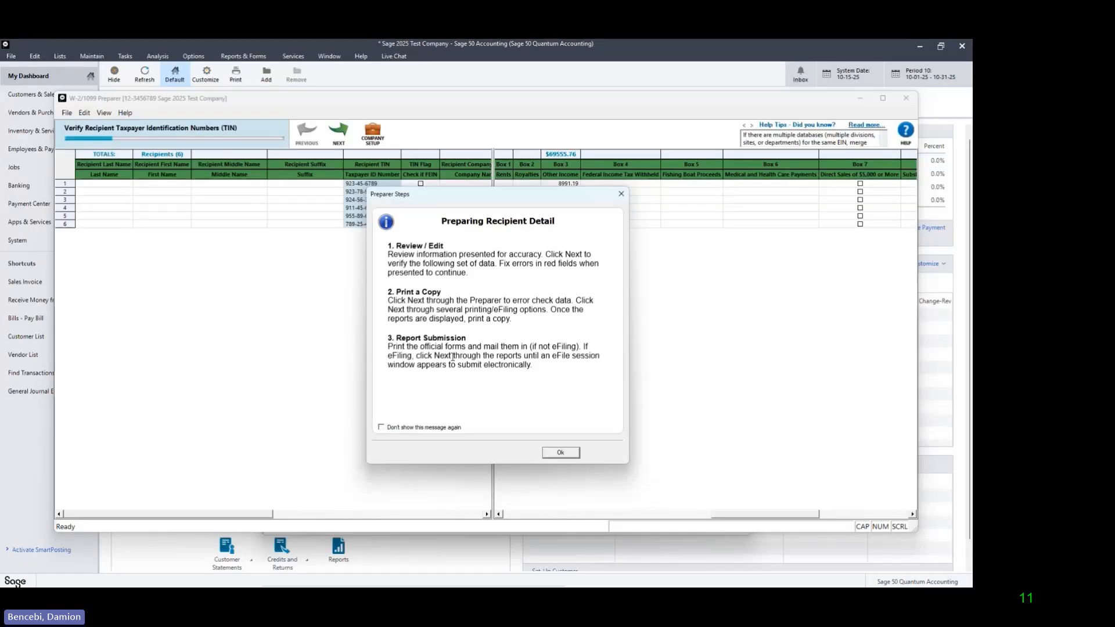
pyautogui.click(562, 453)
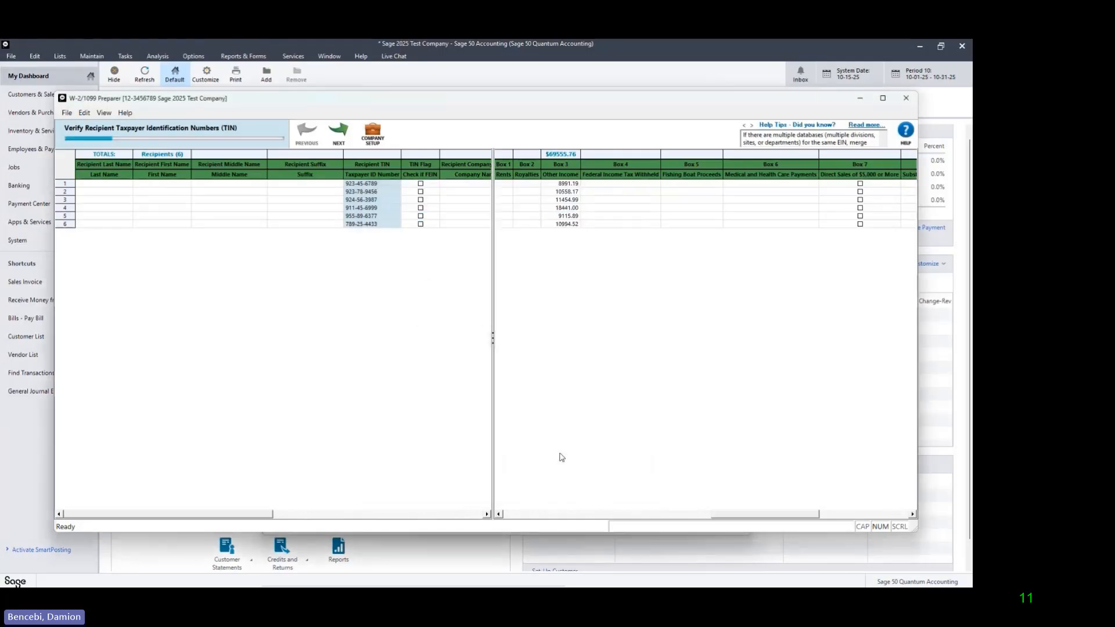
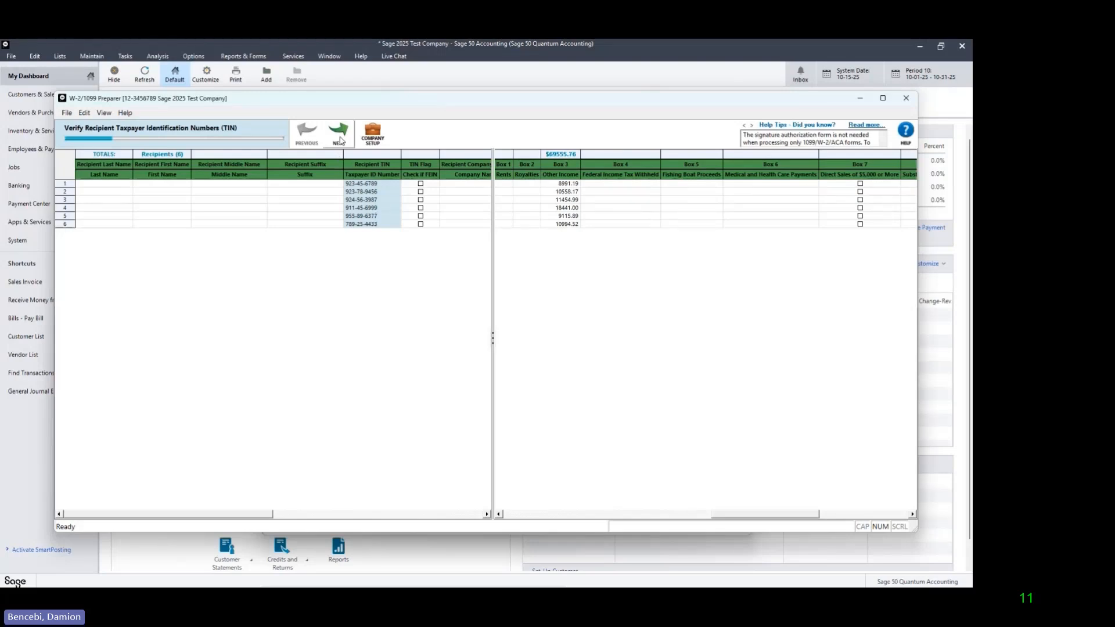
pyautogui.click(340, 136)
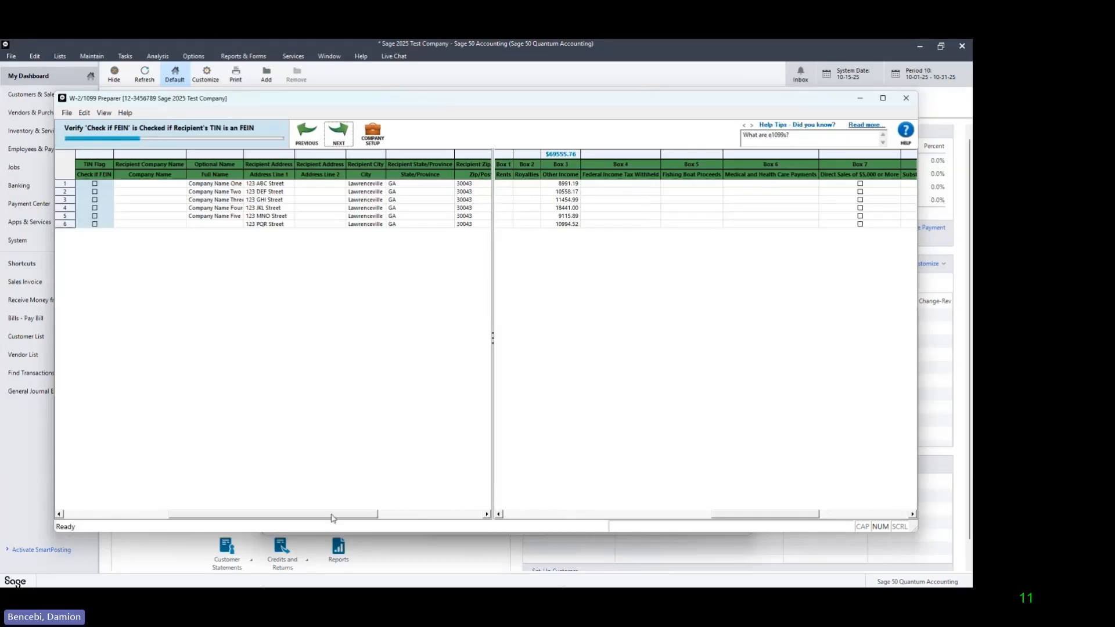
# Flag the taxpayer identification numbers of the first five recipients as FEINs
pyautogui.moveTo(333, 514); pyautogui.dragTo(228, 520)
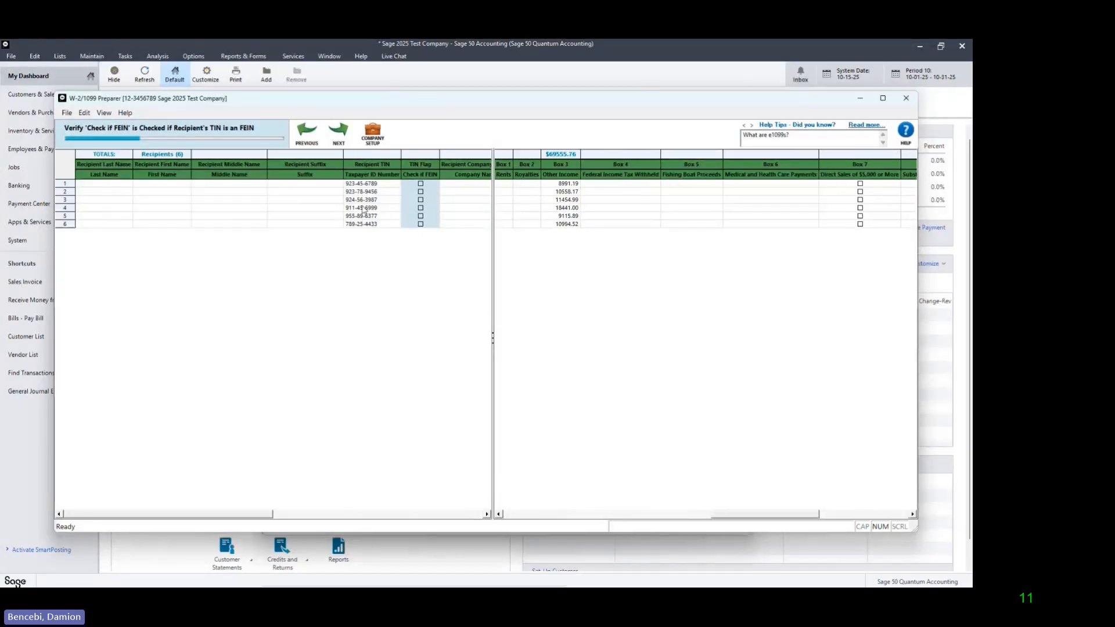
pyautogui.click(420, 184)
pyautogui.click(423, 193)
pyautogui.click(421, 199)
pyautogui.click(421, 208)
pyautogui.click(422, 216)
pyautogui.click(417, 250)
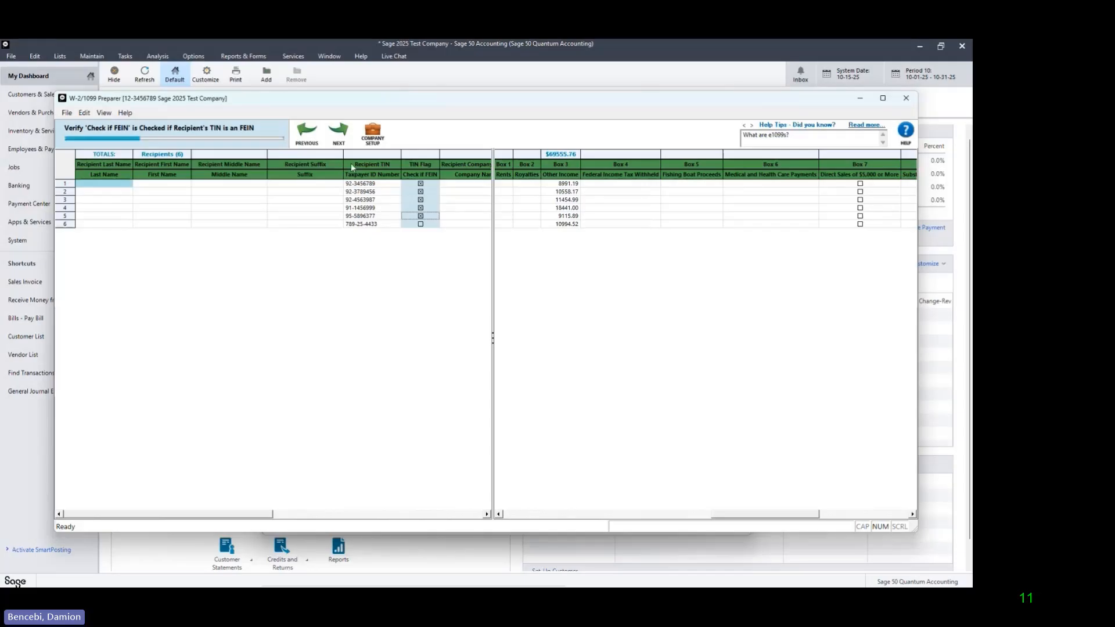
# Validate the FEIN flags, go back to correct the warning, and enter the sixth recipient's last and first names
pyautogui.click(341, 137)
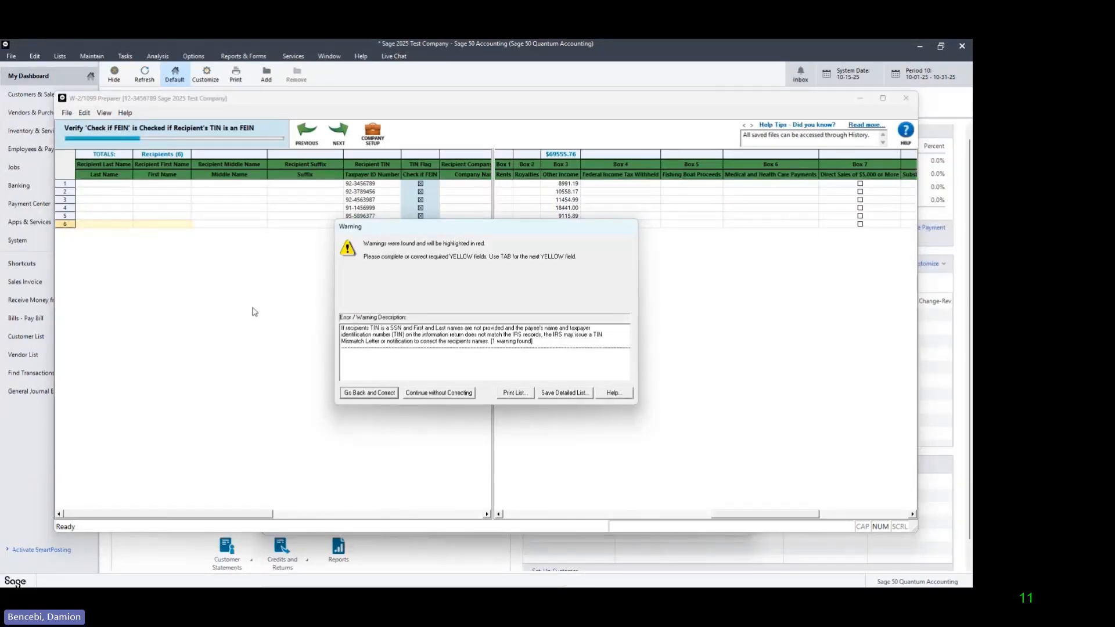
pyautogui.click(355, 393)
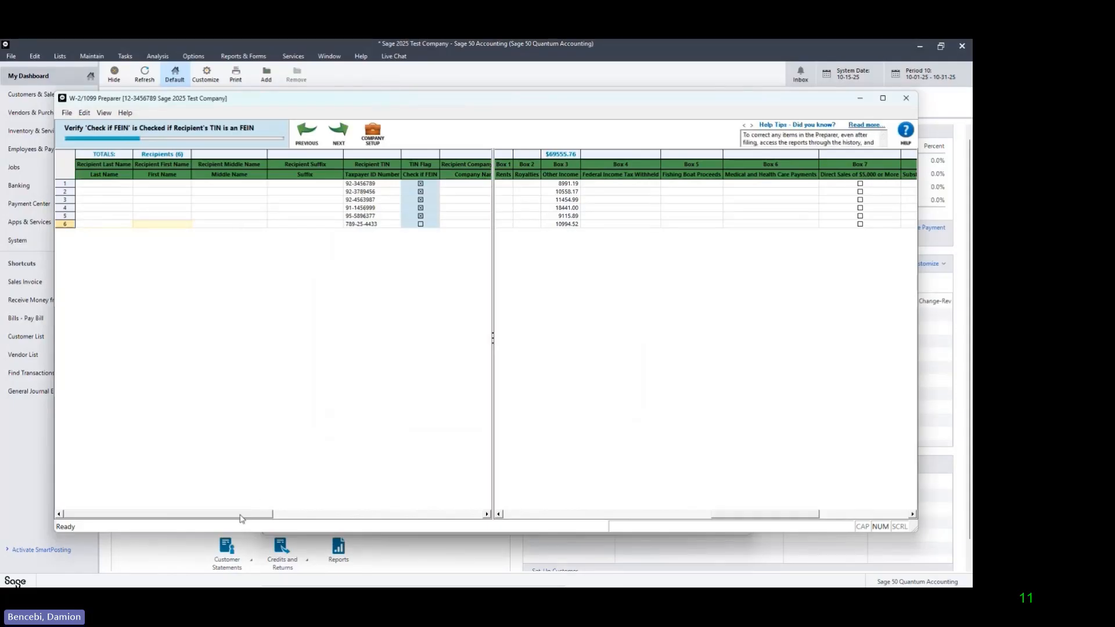
pyautogui.moveTo(240, 515); pyautogui.dragTo(306, 514)
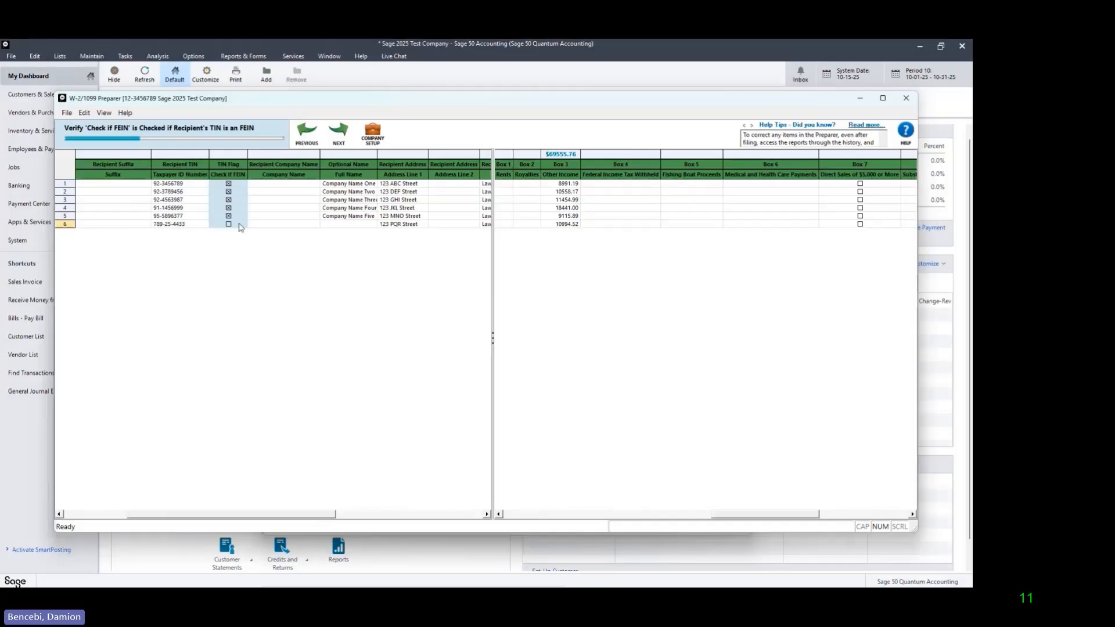
pyautogui.moveTo(285, 514); pyautogui.dragTo(204, 494)
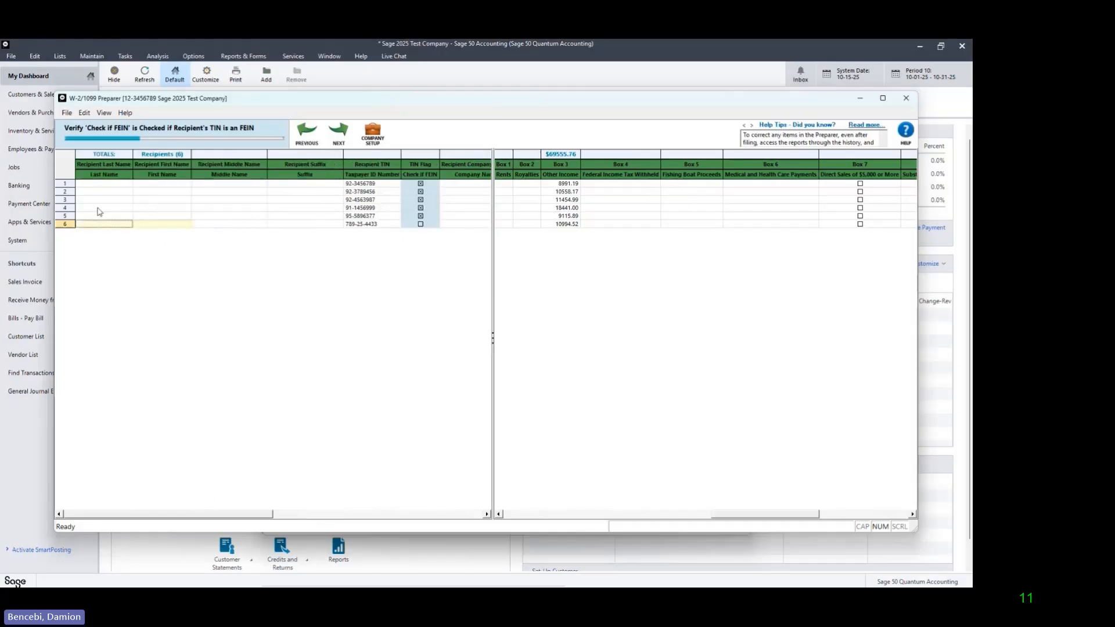
pyautogui.click(101, 223)
pyautogui.write('Doe')
pyautogui.press('Tab')
pyautogui.write('John')
pyautogui.press('Tab')
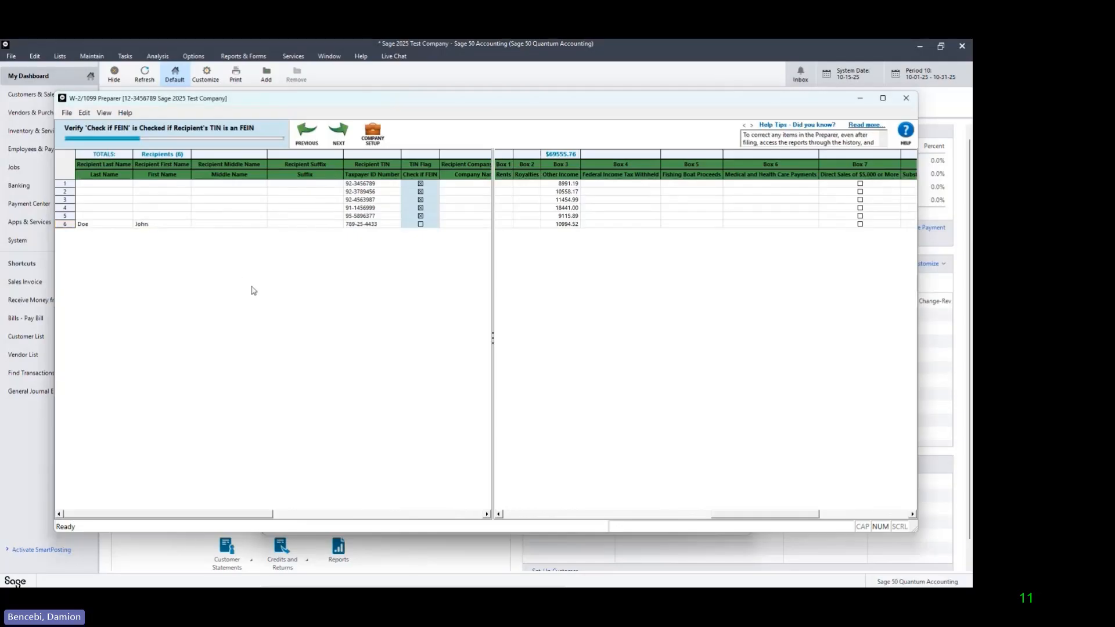
# Recheck and accept the FEIN flags, then verify and accept the recipients' names
pyautogui.moveTo(257, 516); pyautogui.dragTo(337, 516)
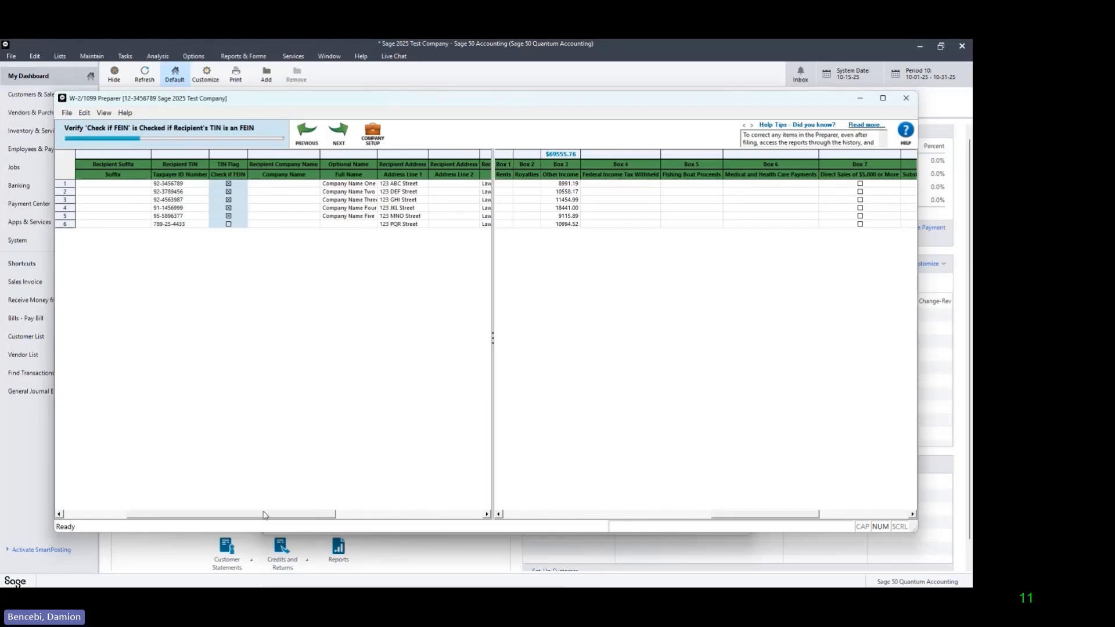
pyautogui.moveTo(264, 515); pyautogui.dragTo(198, 518)
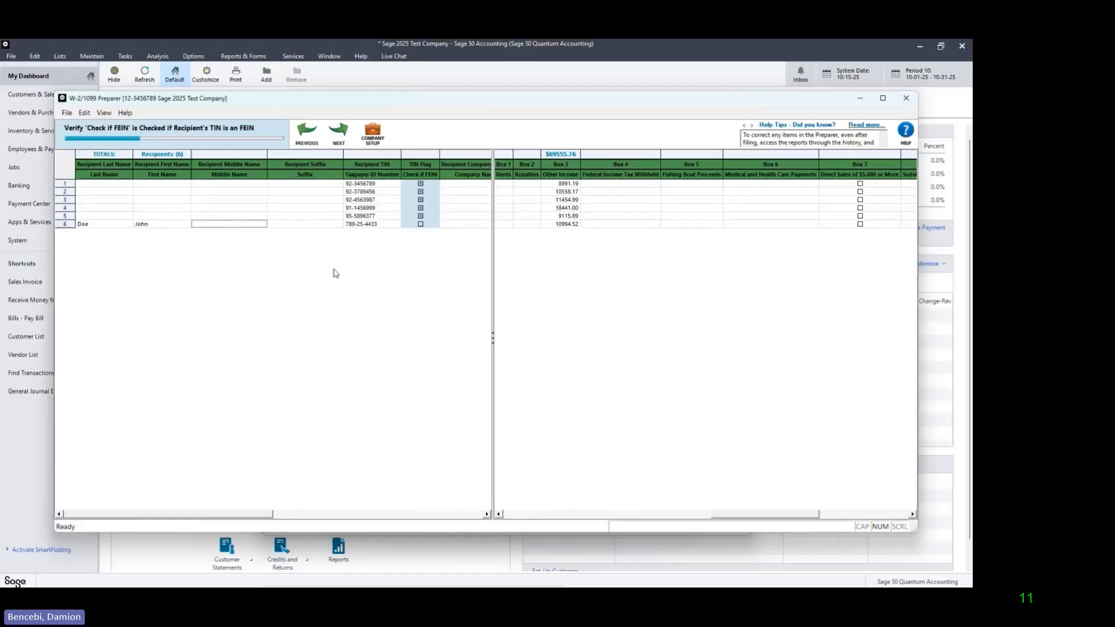
pyautogui.click(339, 135)
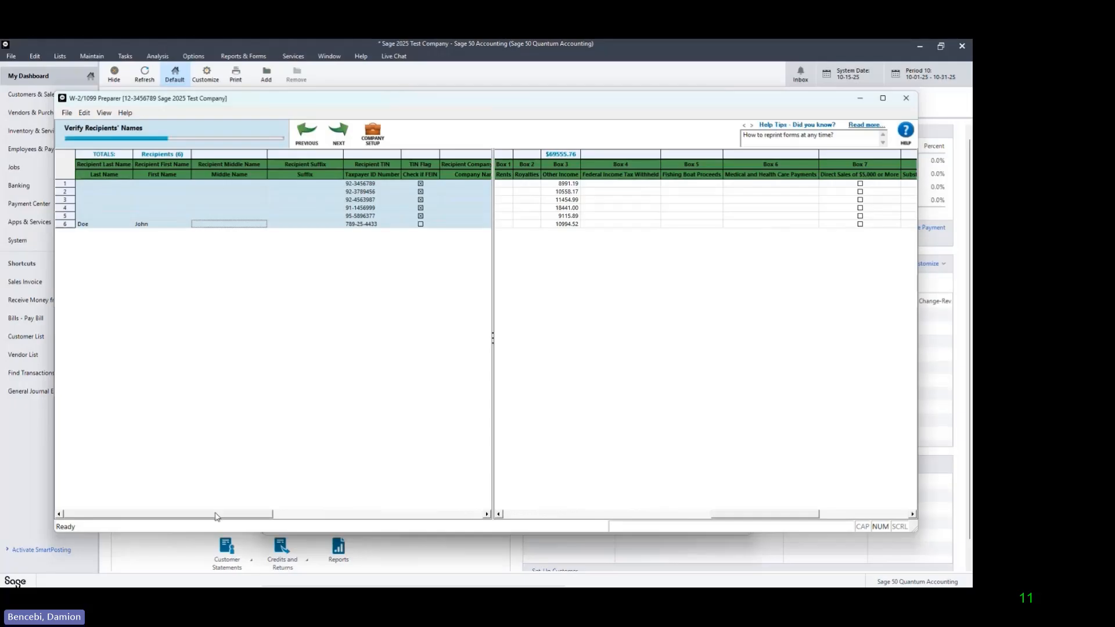
pyautogui.moveTo(215, 516); pyautogui.dragTo(297, 520)
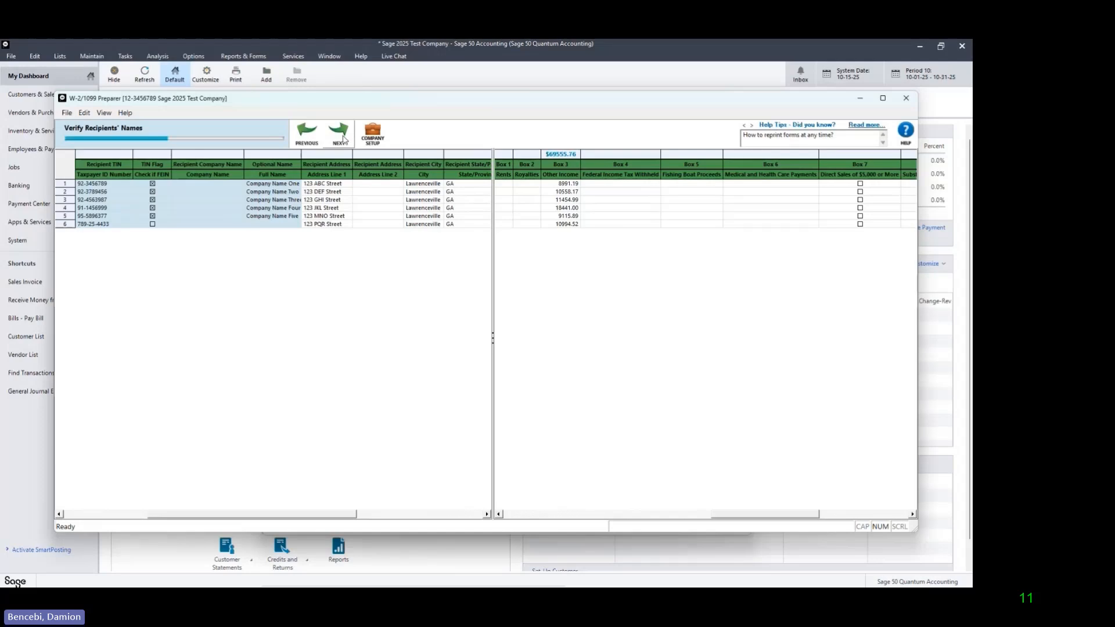
pyautogui.click(344, 139)
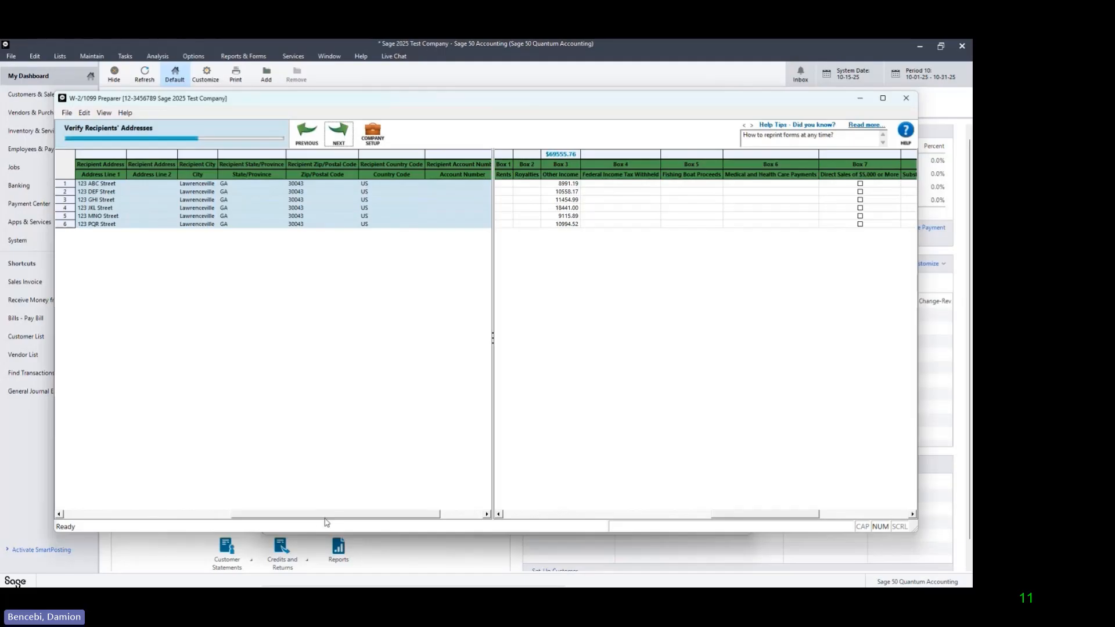
# Verify the recipients' addresses, income boxes and filing state, accepting each set of data
pyautogui.moveTo(318, 520); pyautogui.dragTo(306, 520)
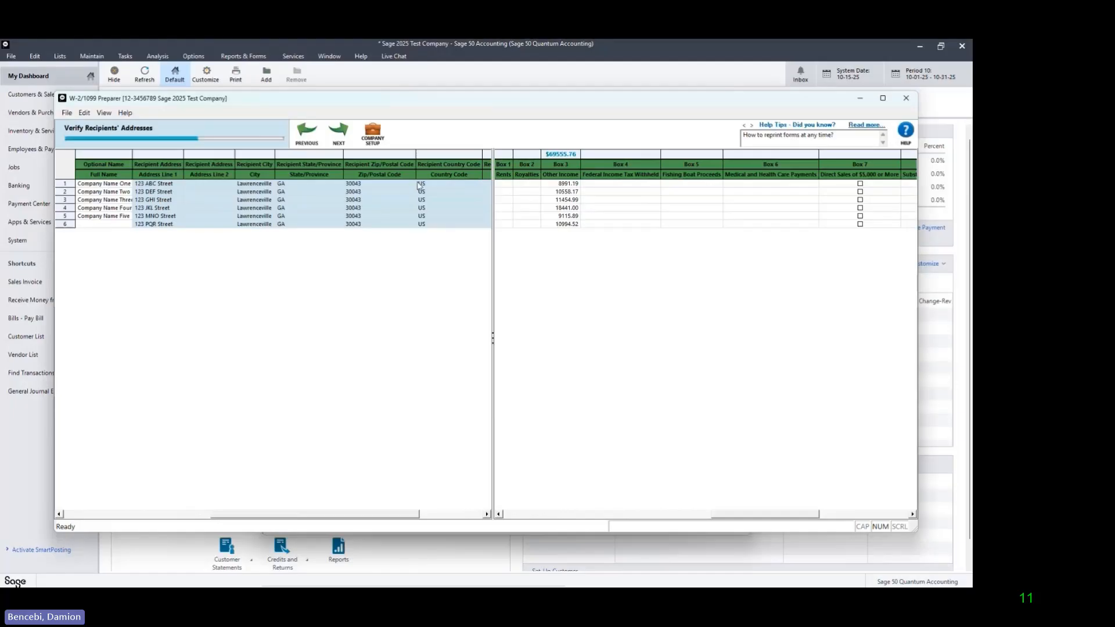
pyautogui.moveTo(271, 517)
pyautogui.mouseDown()
pyautogui.moveTo(323, 518)
pyautogui.moveTo(138, 522)
pyautogui.moveTo(277, 510)
pyautogui.mouseUp()
pyautogui.click(339, 133)
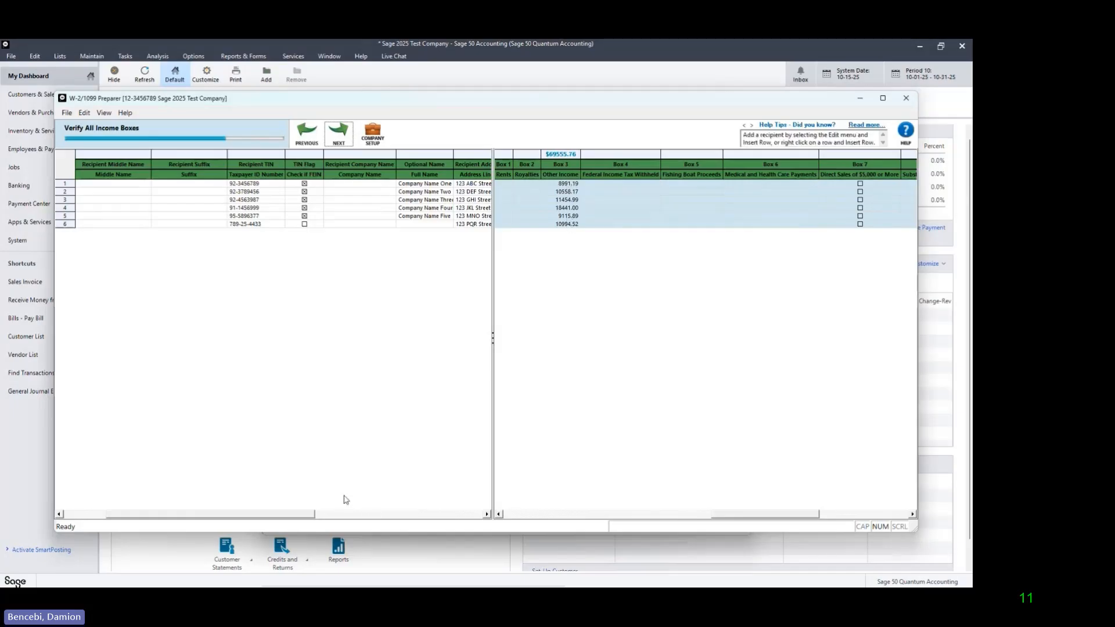
pyautogui.click(339, 133)
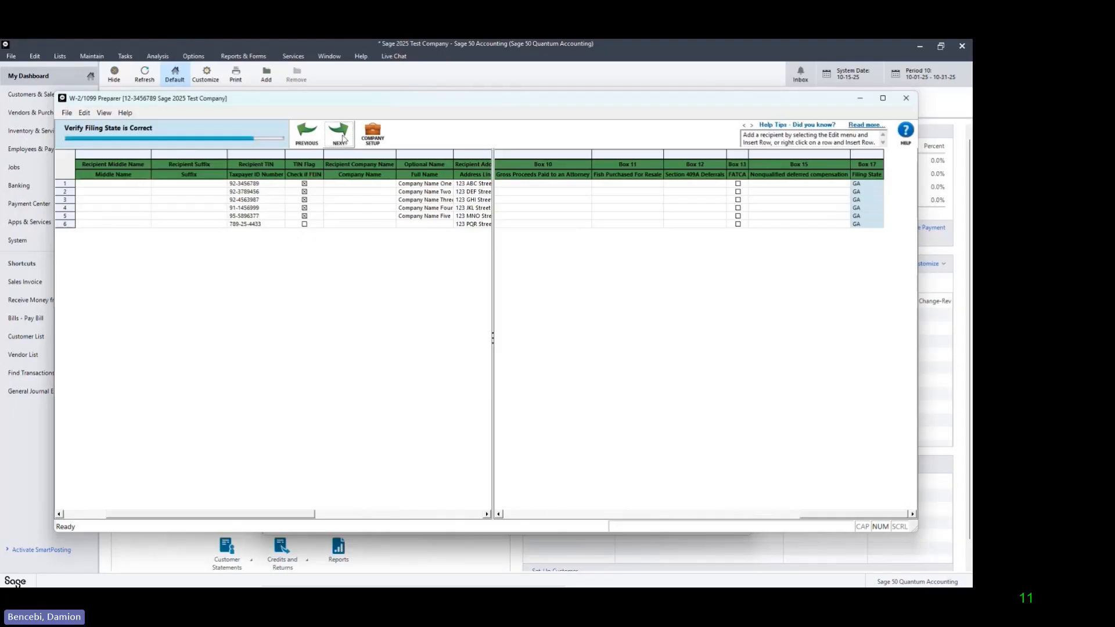
pyautogui.click(343, 138)
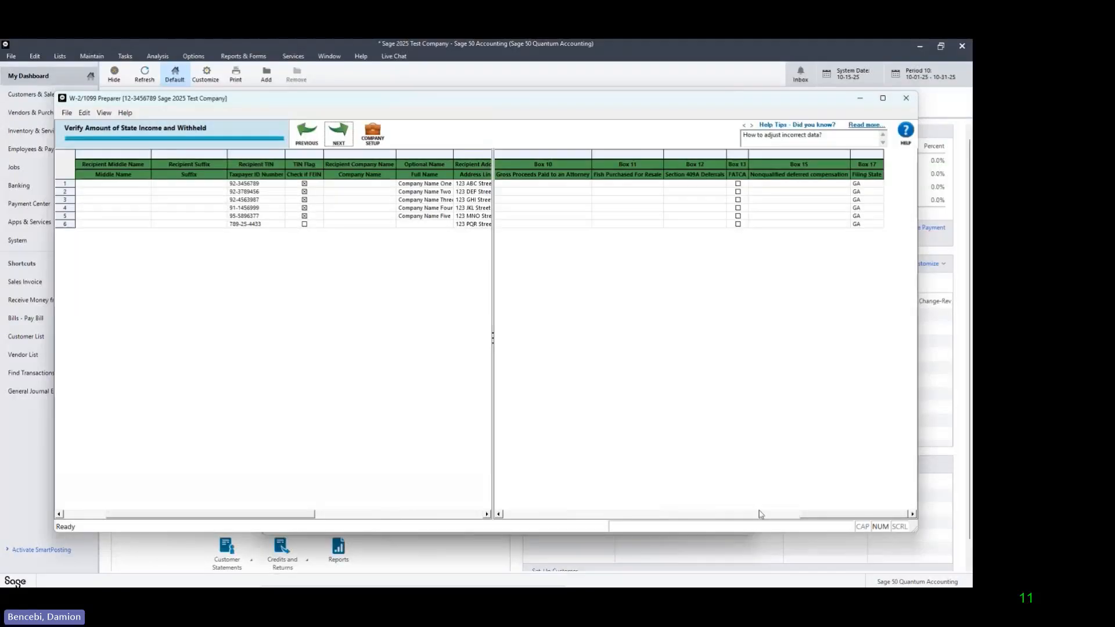
# Verify and accept the state income and withholding amounts, and agree that the recipient figures have been double-checked
pyautogui.moveTo(811, 518); pyautogui.dragTo(511, 519)
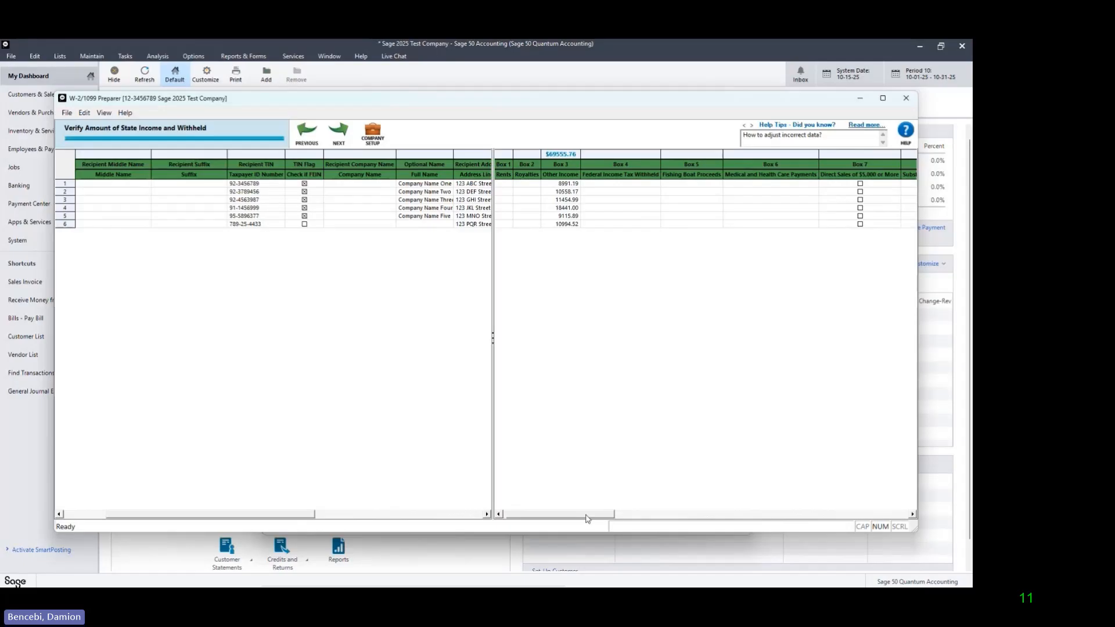
pyautogui.moveTo(585, 515)
pyautogui.mouseDown()
pyautogui.moveTo(897, 516)
pyautogui.moveTo(596, 515)
pyautogui.mouseUp()
pyautogui.click(339, 134)
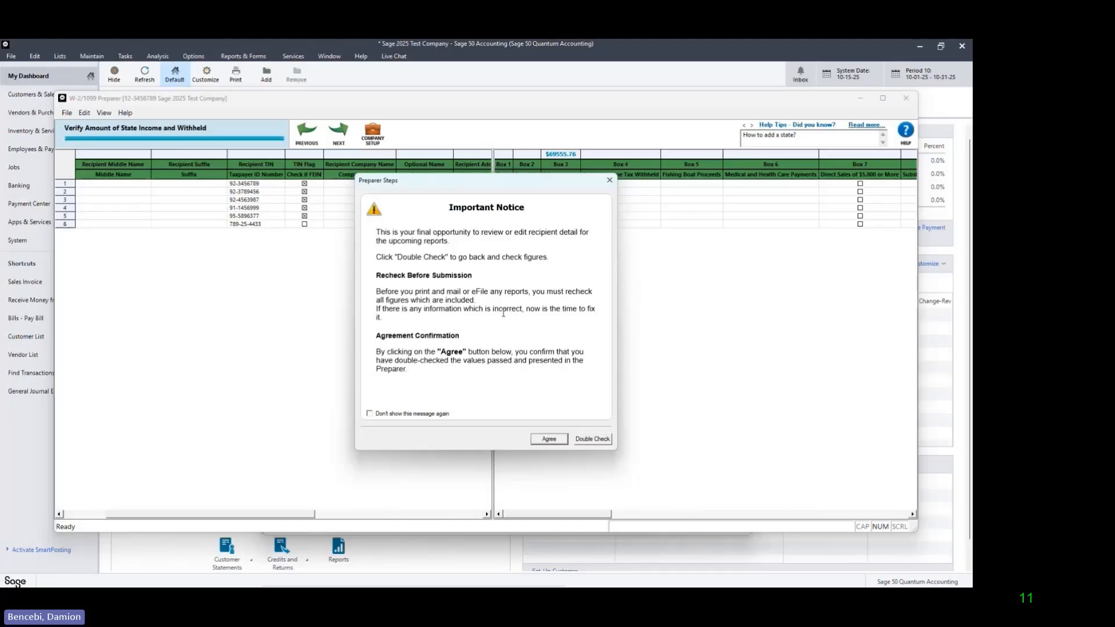
pyautogui.click(553, 443)
pyautogui.click(551, 441)
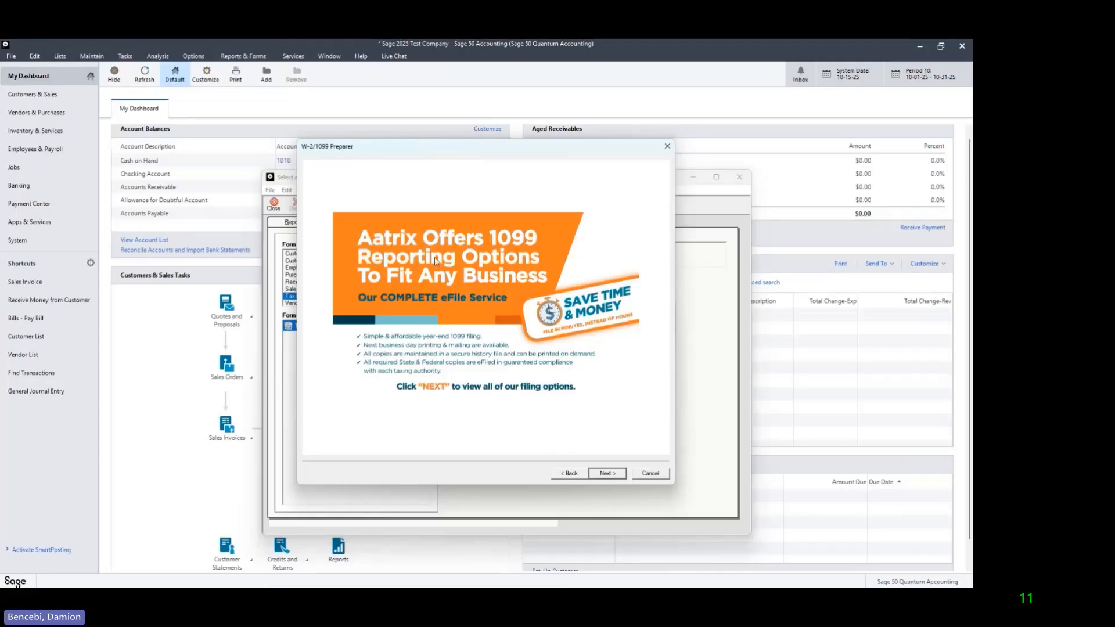
# Choose own 1099-MISC filing options, including printed recipient copies, federal 1099s and 1096, and state 1099s and reconciliation forms
pyautogui.click(607, 474)
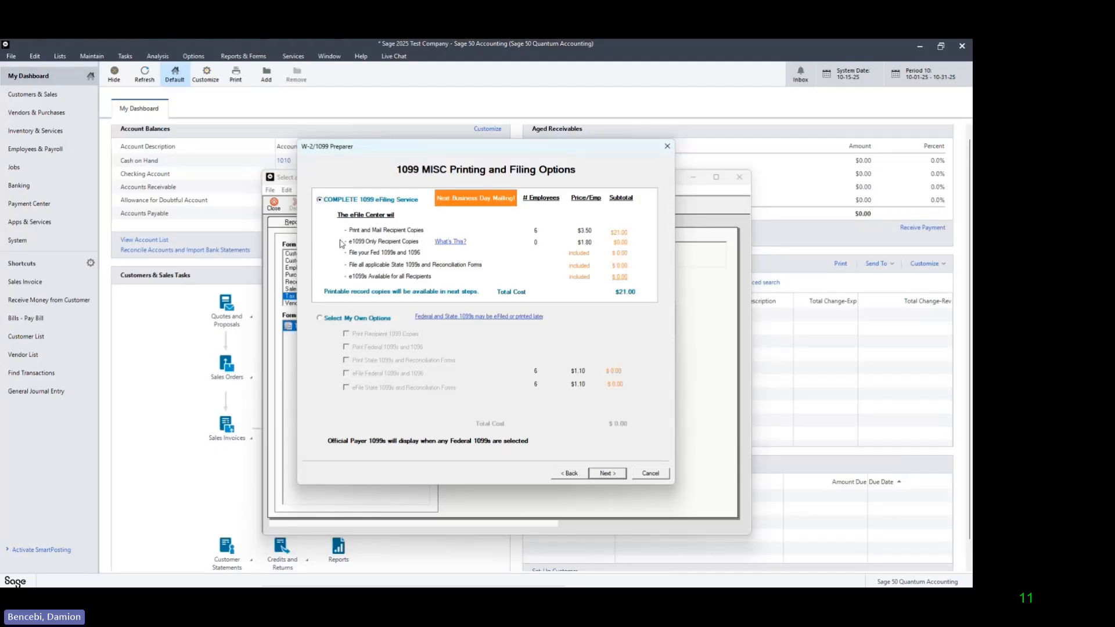
pyautogui.click(320, 318)
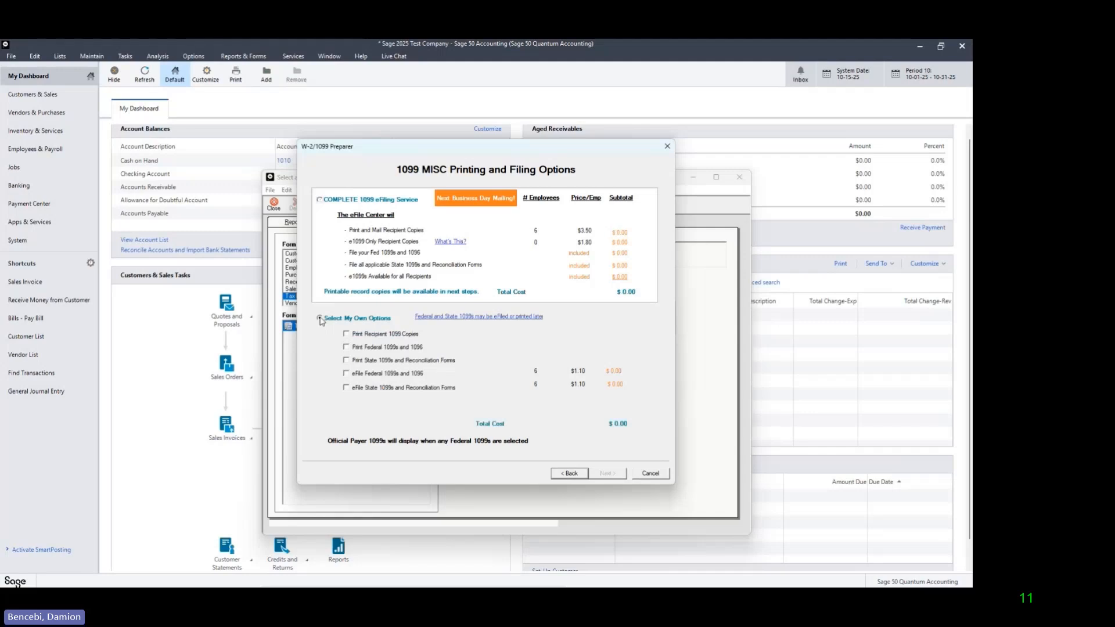
pyautogui.click(347, 335)
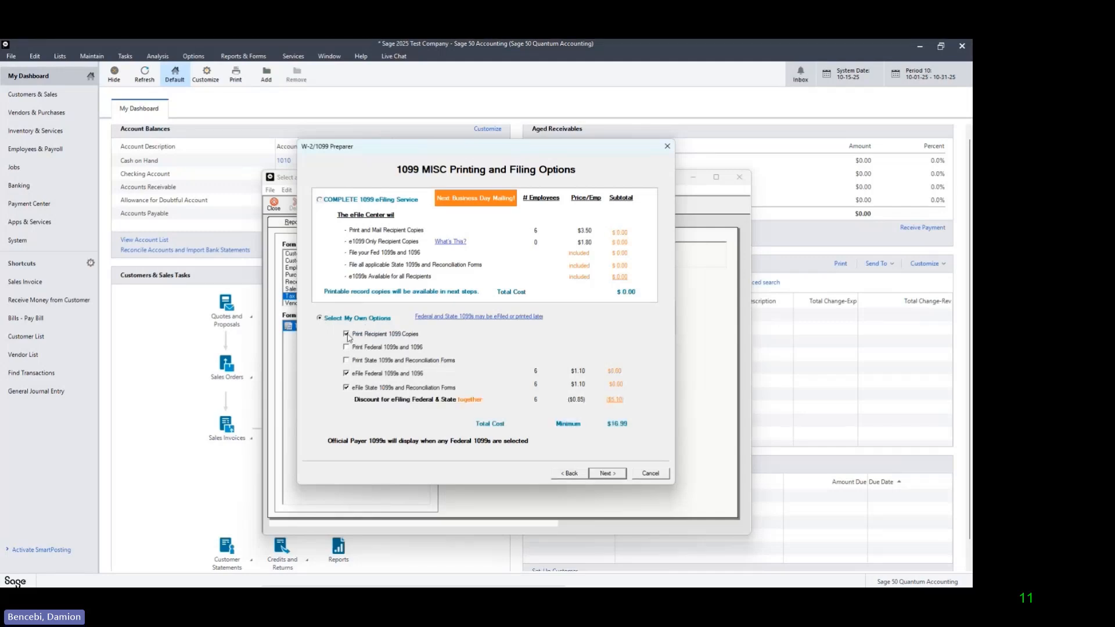
pyautogui.click(347, 348)
pyautogui.click(346, 361)
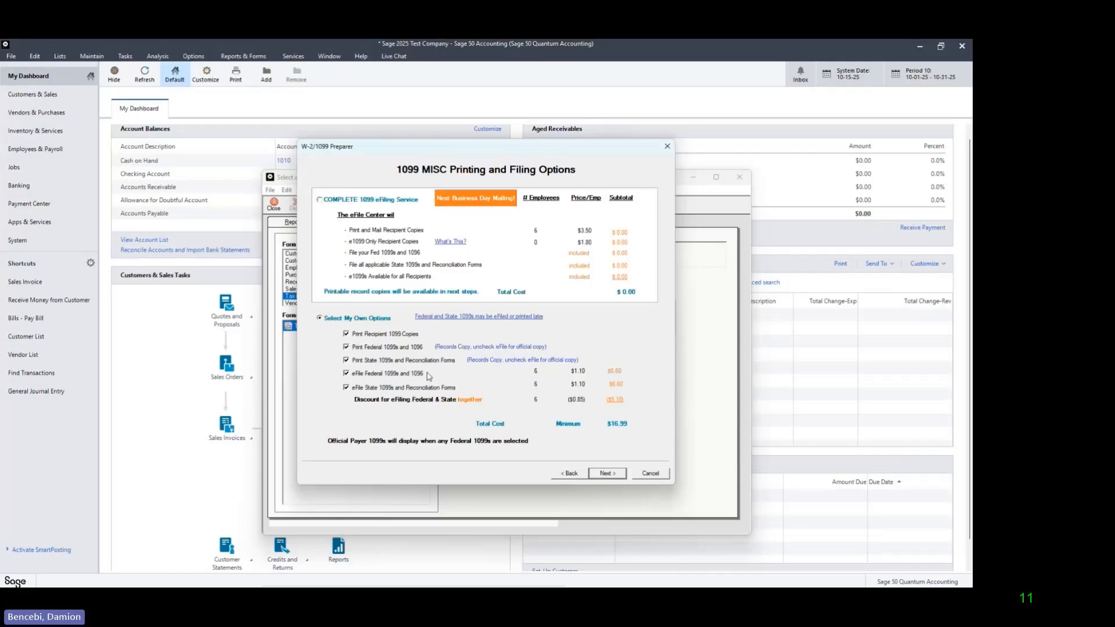
# Exclude eFiling of the federal 1099s and 1096 and of the state 1099s and reconciliation forms, acknowledging the electronic filing notices
pyautogui.click(348, 374)
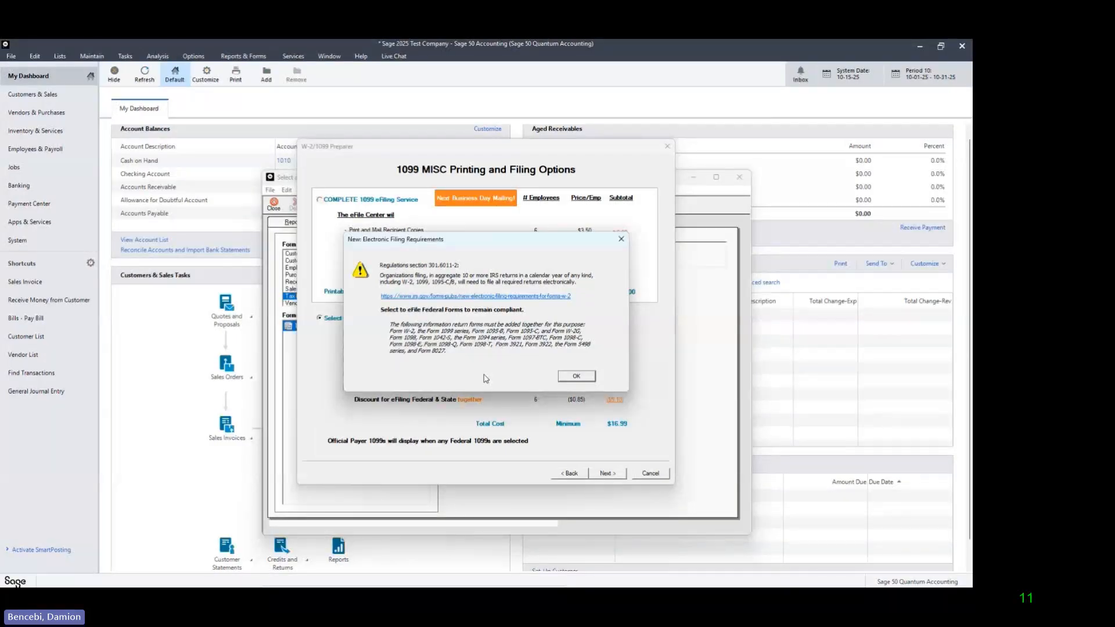
pyautogui.click(574, 377)
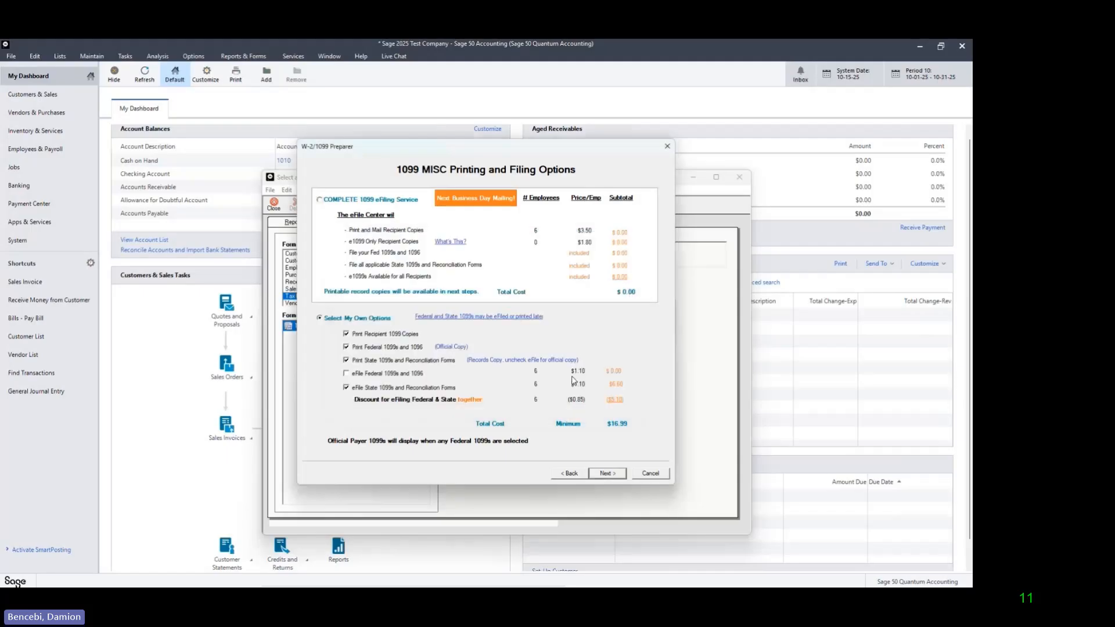
pyautogui.click(346, 388)
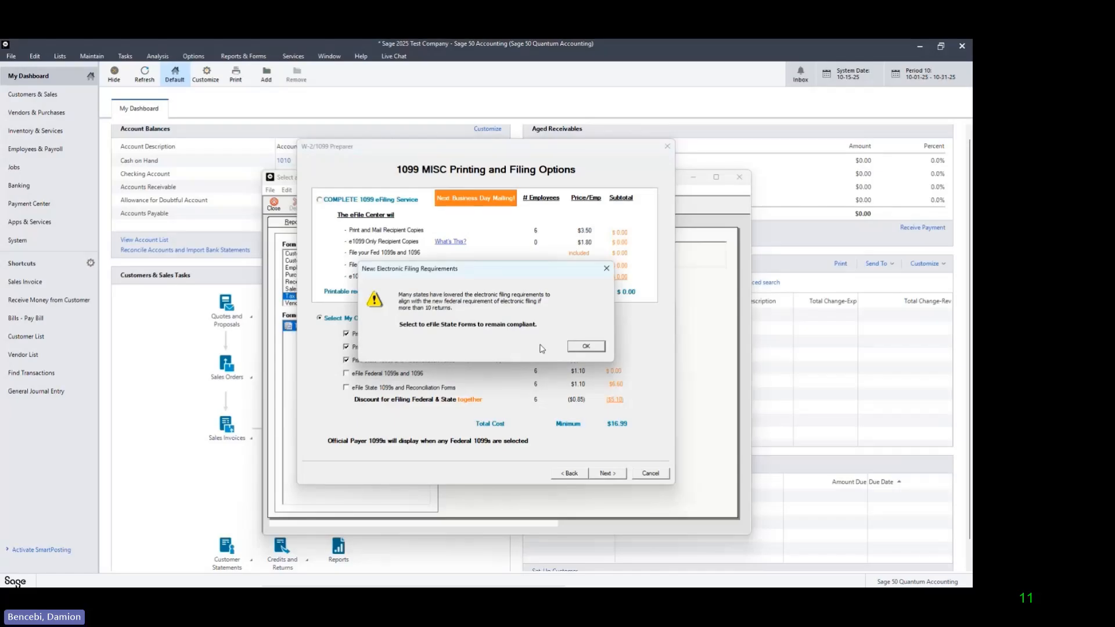
pyautogui.click(588, 347)
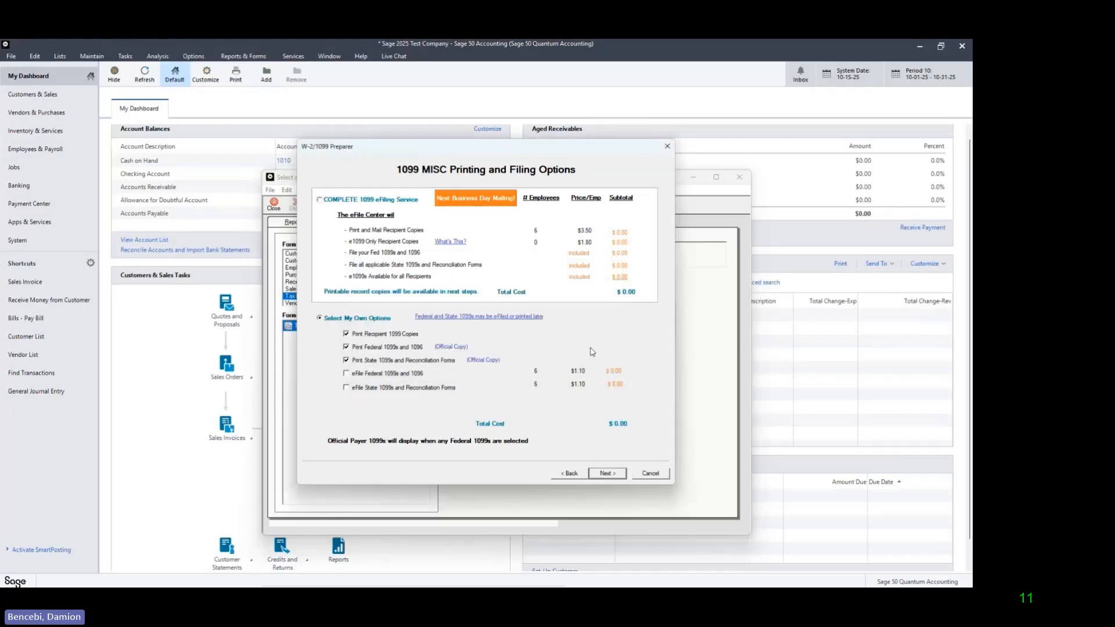
# Accept the print-only options, decline the COMPLETE eFile Service, and proceed through the review list to the Federal 1099-MISC
pyautogui.click(618, 478)
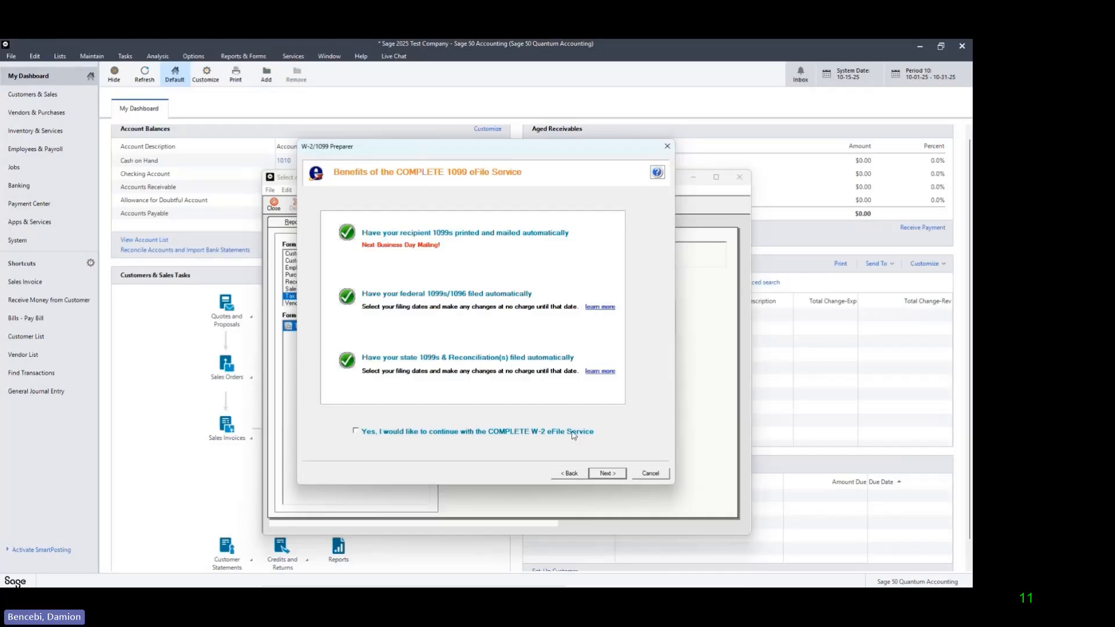
pyautogui.click(615, 475)
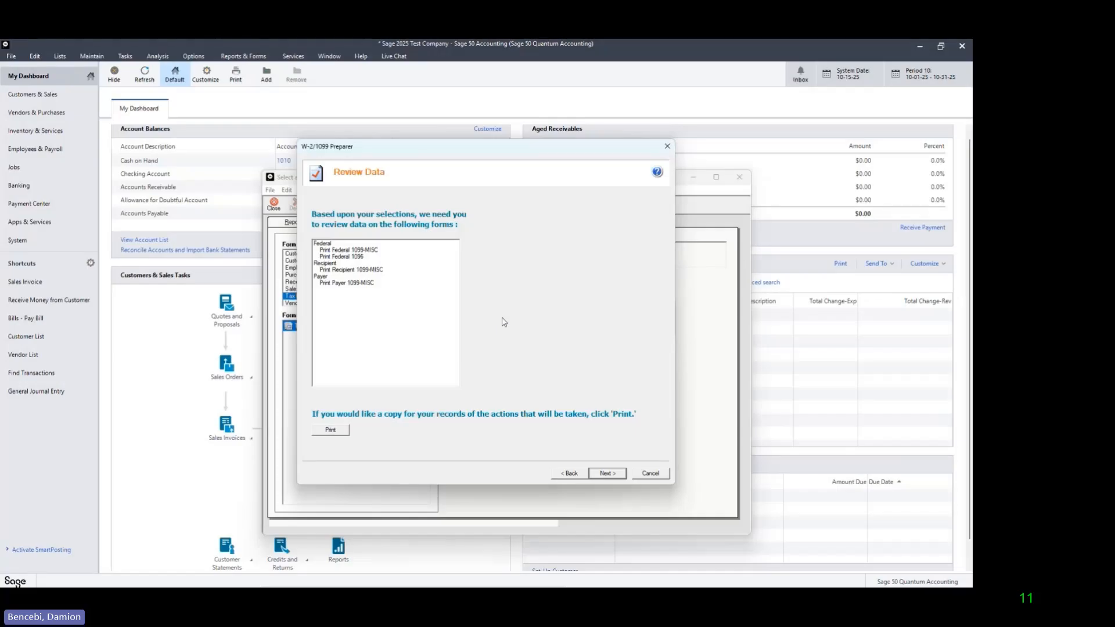
pyautogui.click(607, 474)
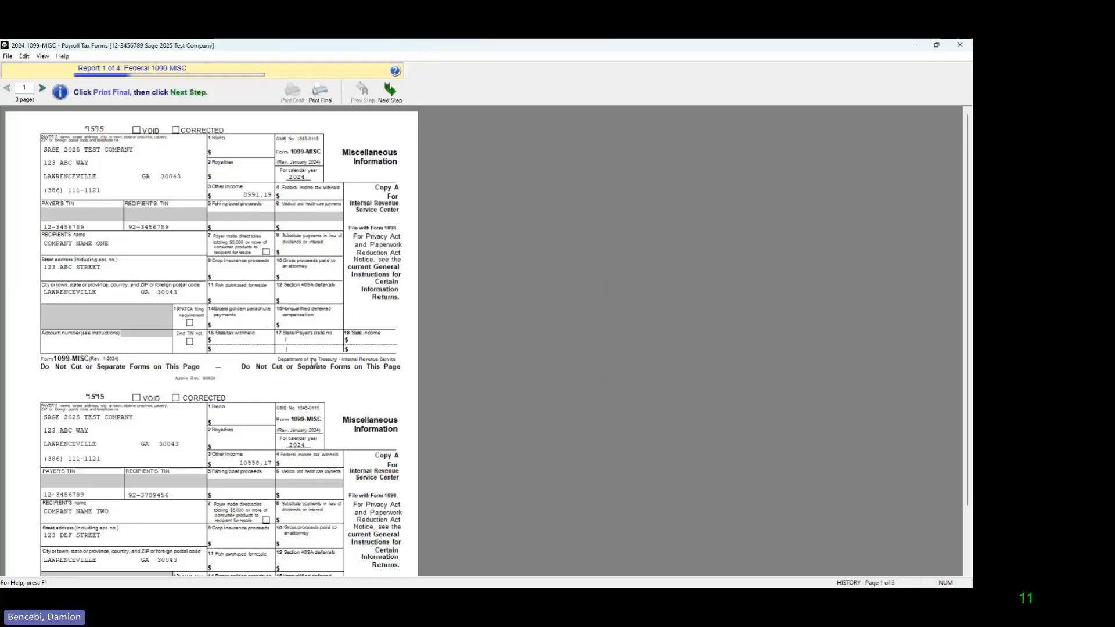
# Review all three pages of the Federal 1099-MISC report and return to its first page
pyautogui.scroll(-3, 321, 370)
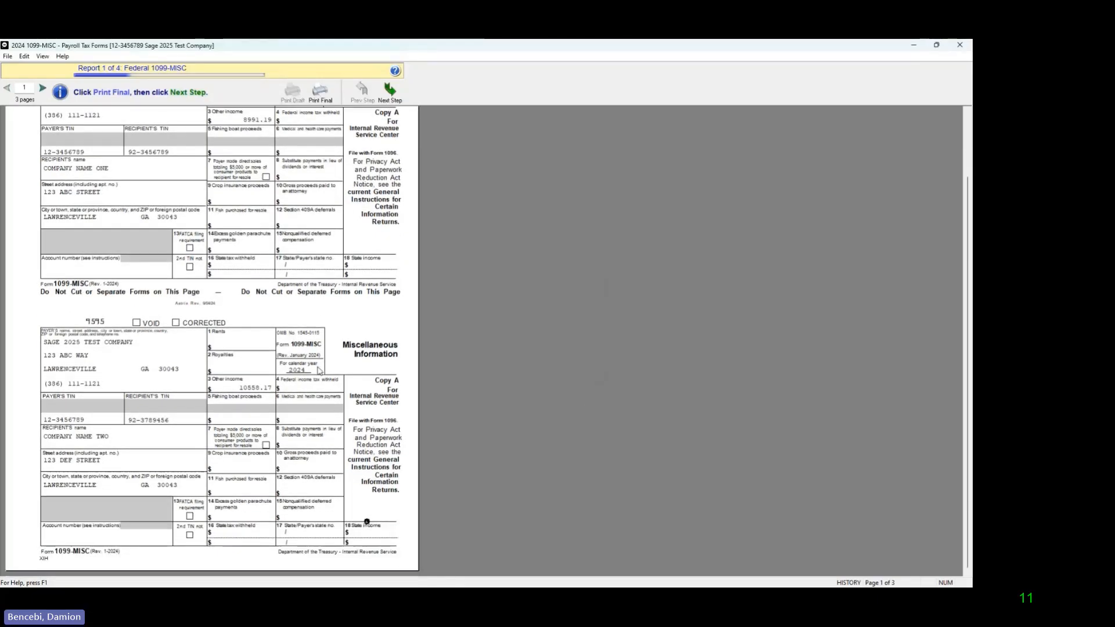
pyautogui.scroll(-3, 321, 370)
pyautogui.scroll(4, 319, 371)
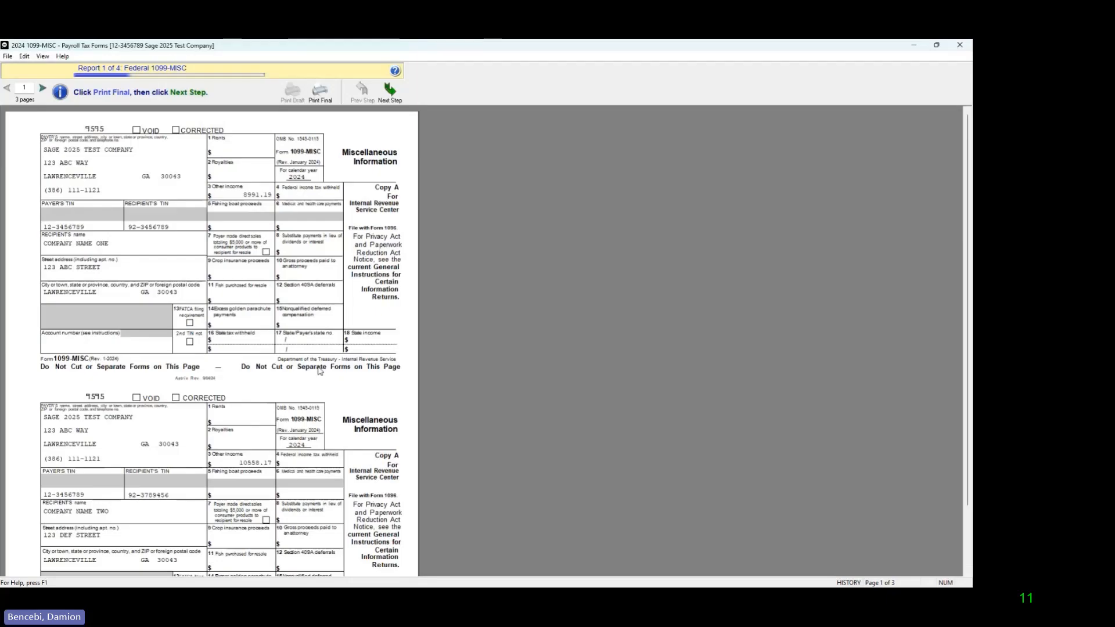
pyautogui.click(43, 88)
pyautogui.click(43, 89)
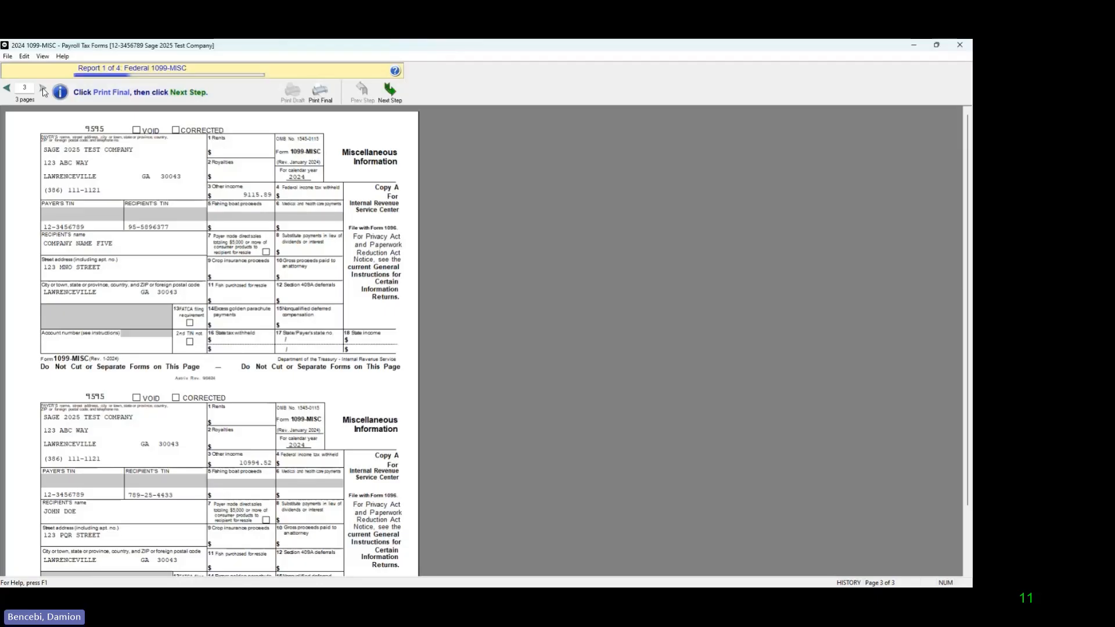
pyautogui.click(8, 88)
pyautogui.click(8, 88)
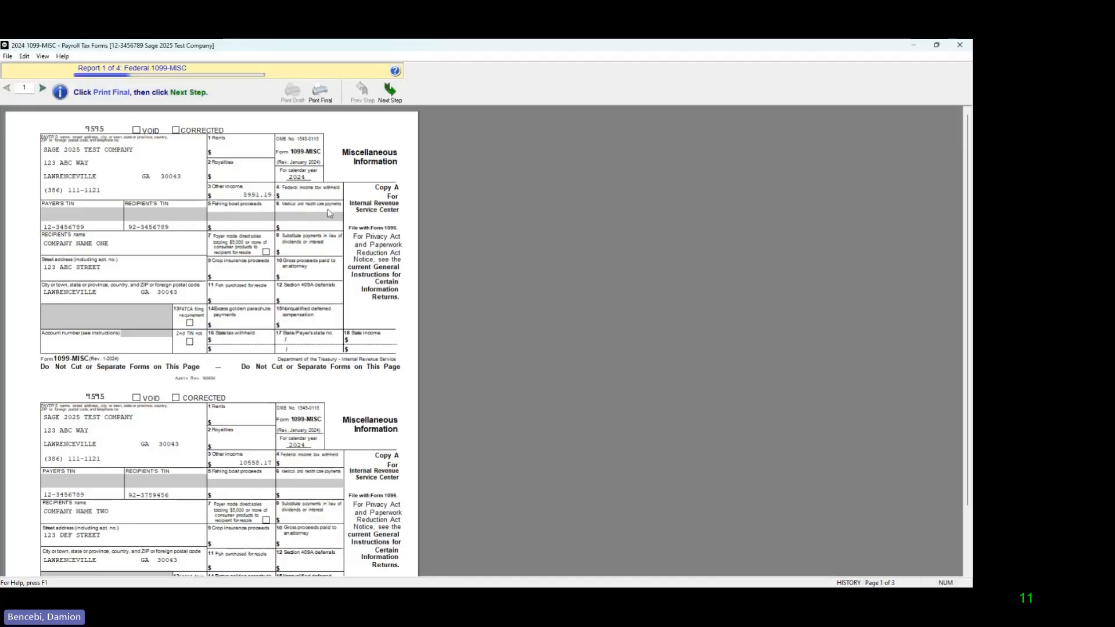
# Print the Federal 1099-MISC with Microsoft Print to PDF and save it in Documents as 1099fed
pyautogui.click(391, 93)
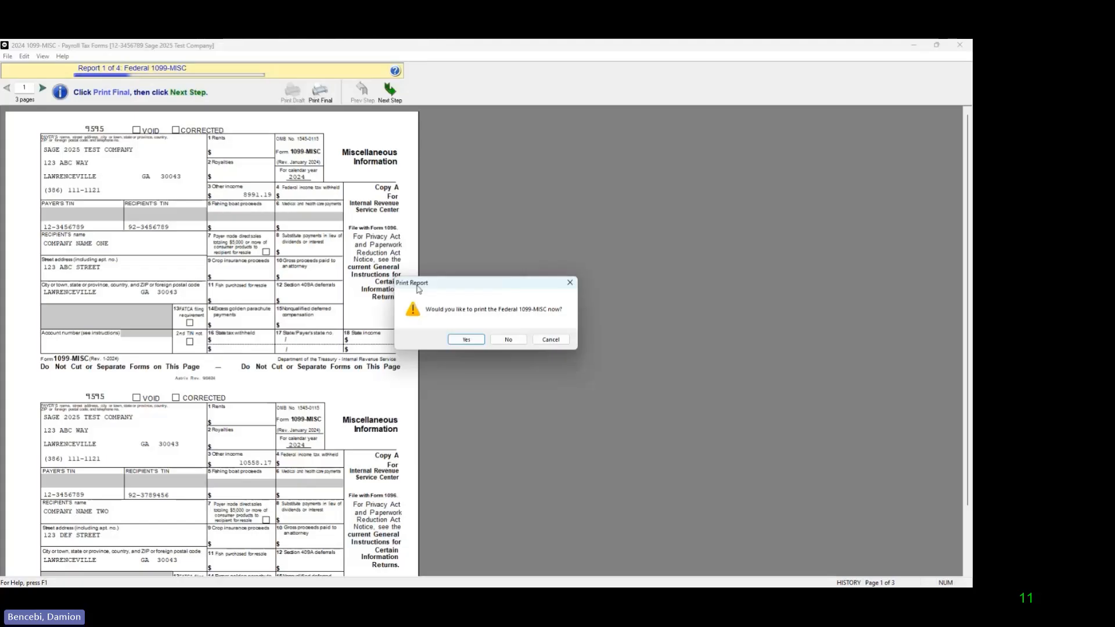
pyautogui.click(464, 340)
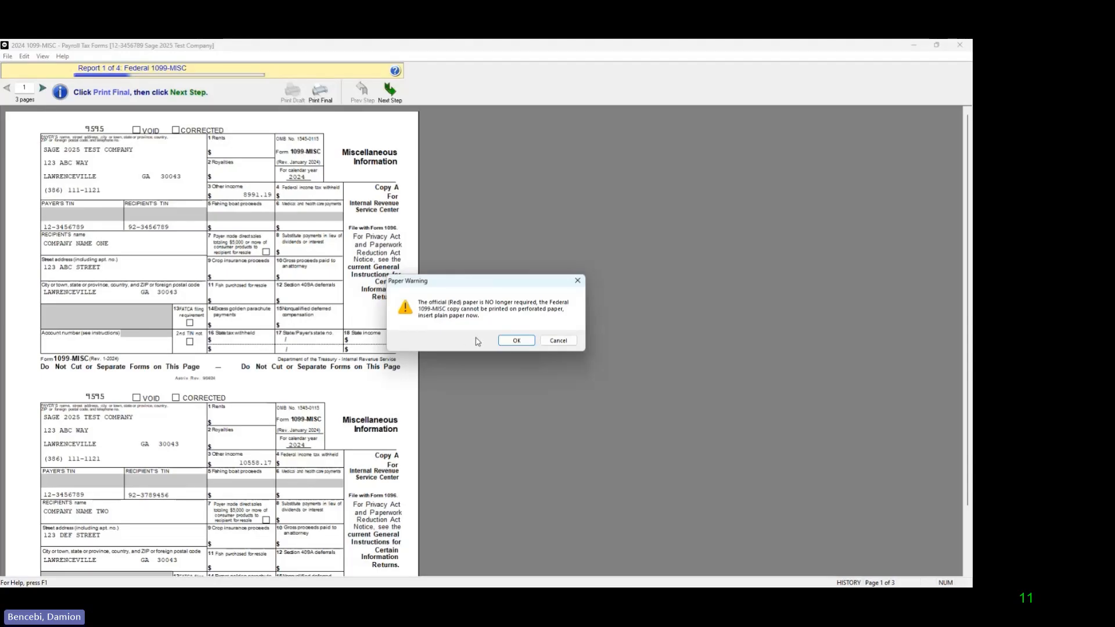
pyautogui.click(515, 342)
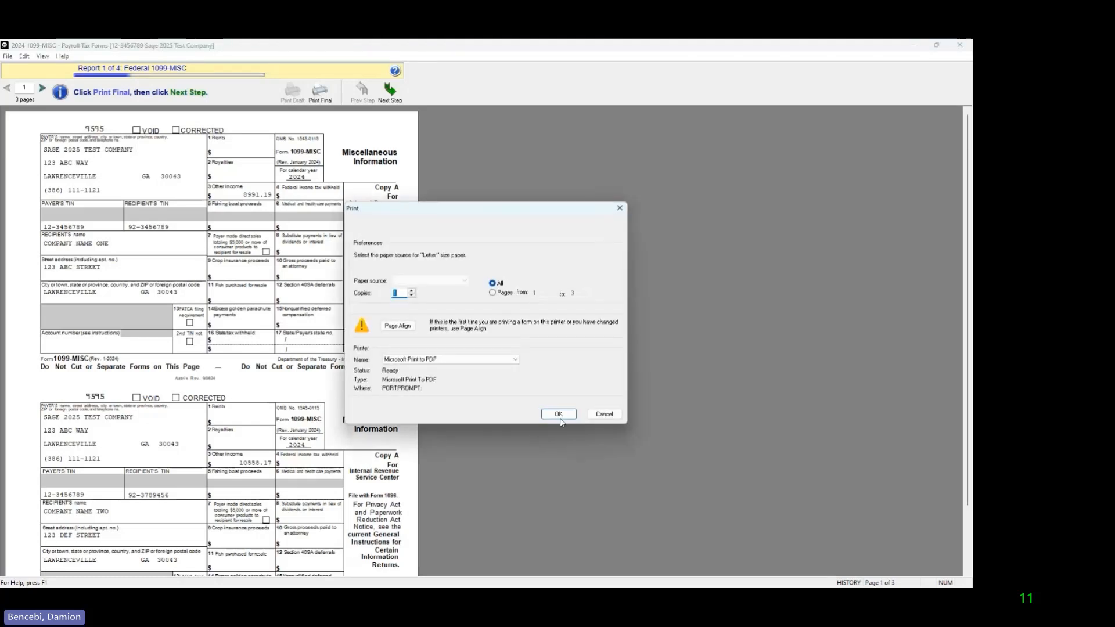
pyautogui.click(558, 414)
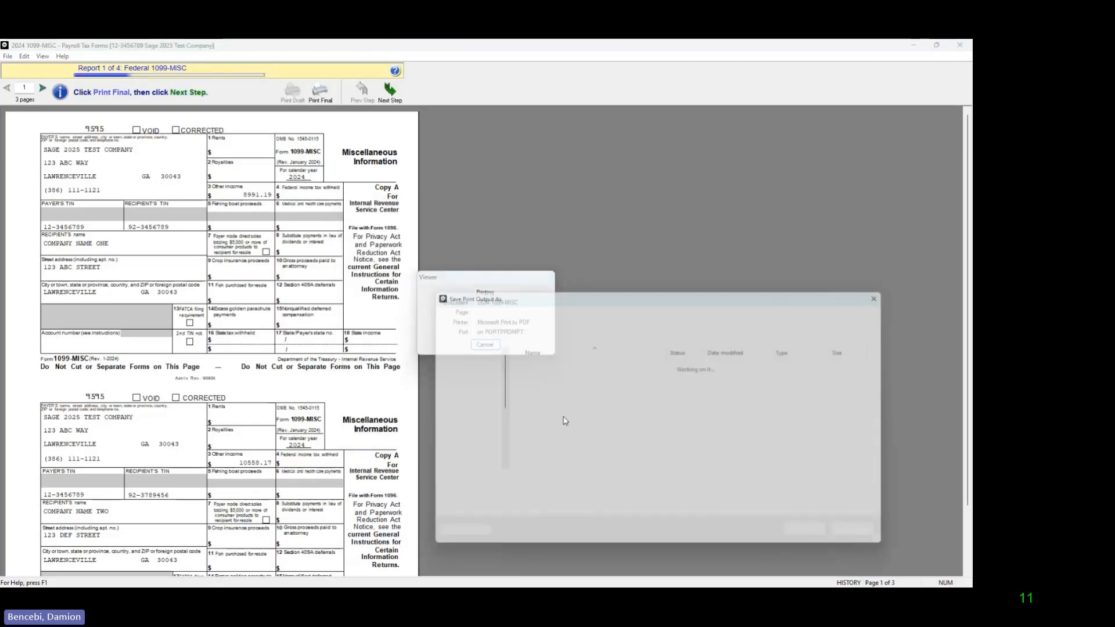
pyautogui.write('10')
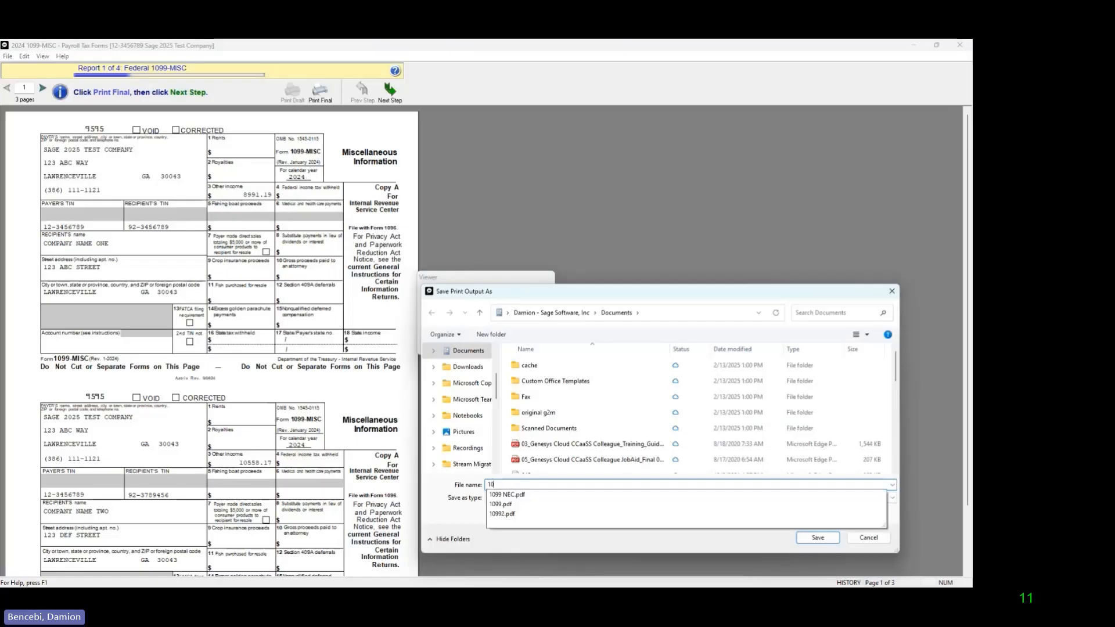
pyautogui.write('99grf')
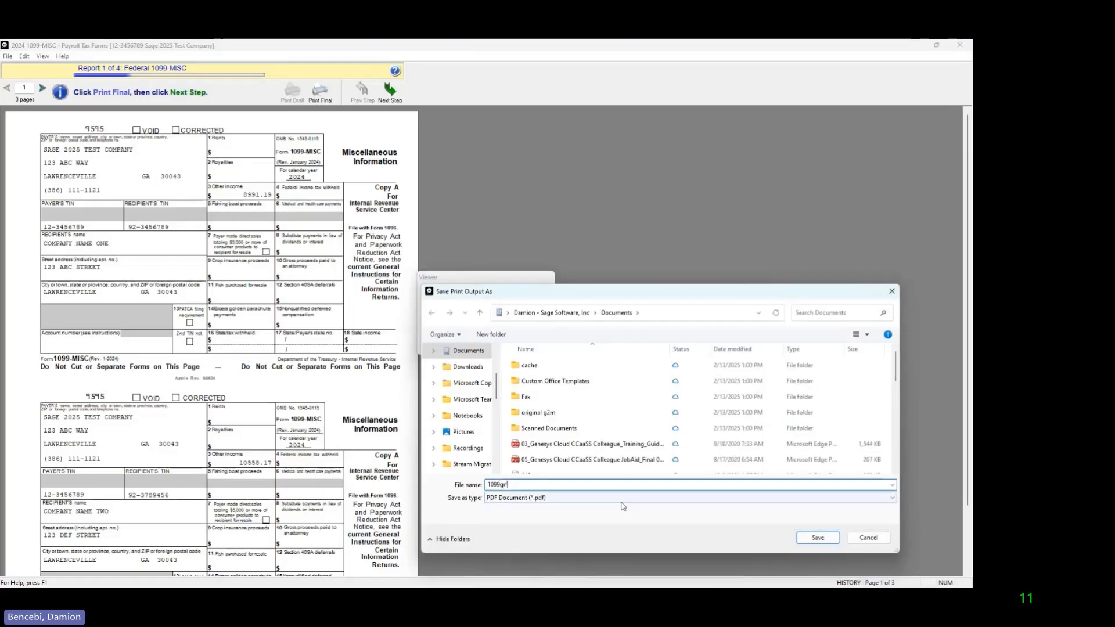
pyautogui.press('BackSpace')
pyautogui.press('BackSpace')
pyautogui.press('BackSpace')
pyautogui.write('fed')
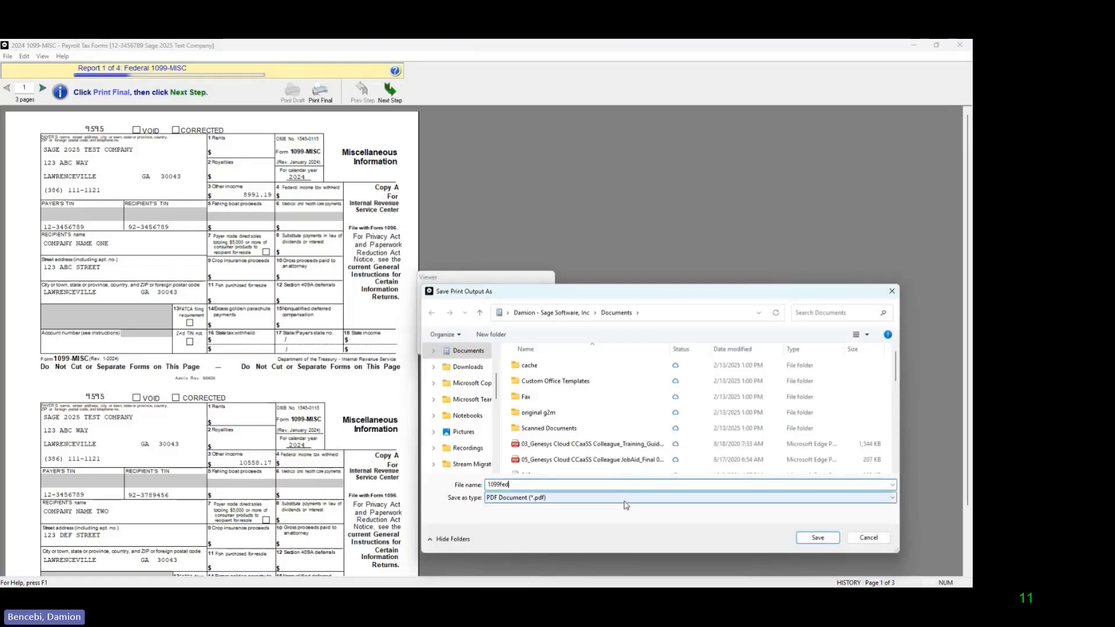
pyautogui.click(816, 538)
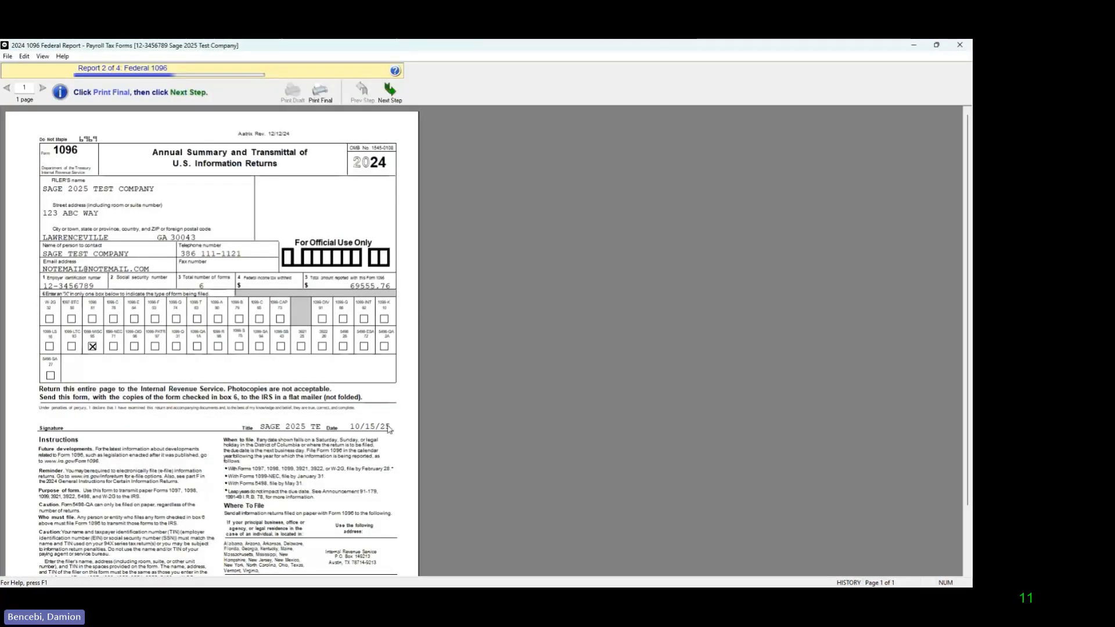
# Review the Federal 1096, print it with Microsoft Print to PDF, and save it in Documents as 1096fed
pyautogui.scroll(-2, 313, 405)
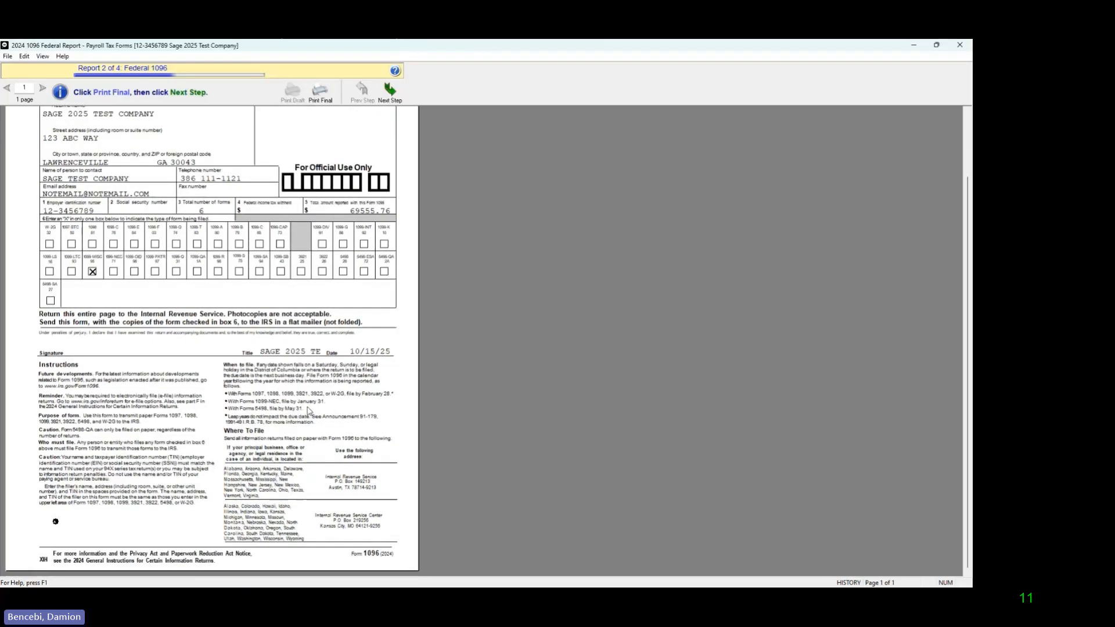
pyautogui.scroll(2, 308, 409)
pyautogui.scroll(1, 305, 414)
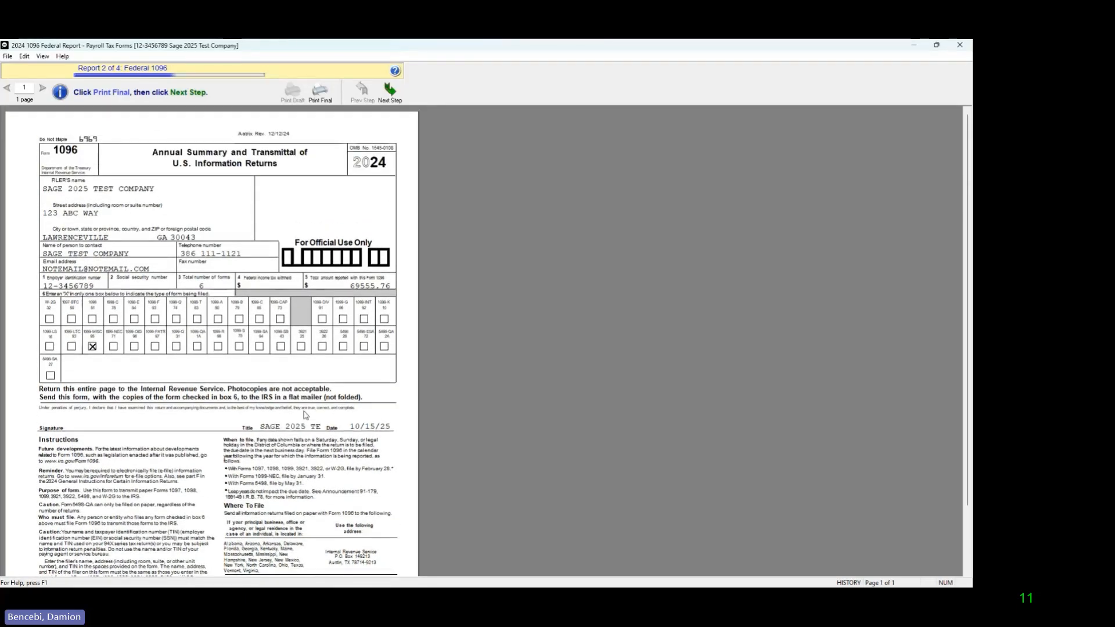
pyautogui.click(396, 96)
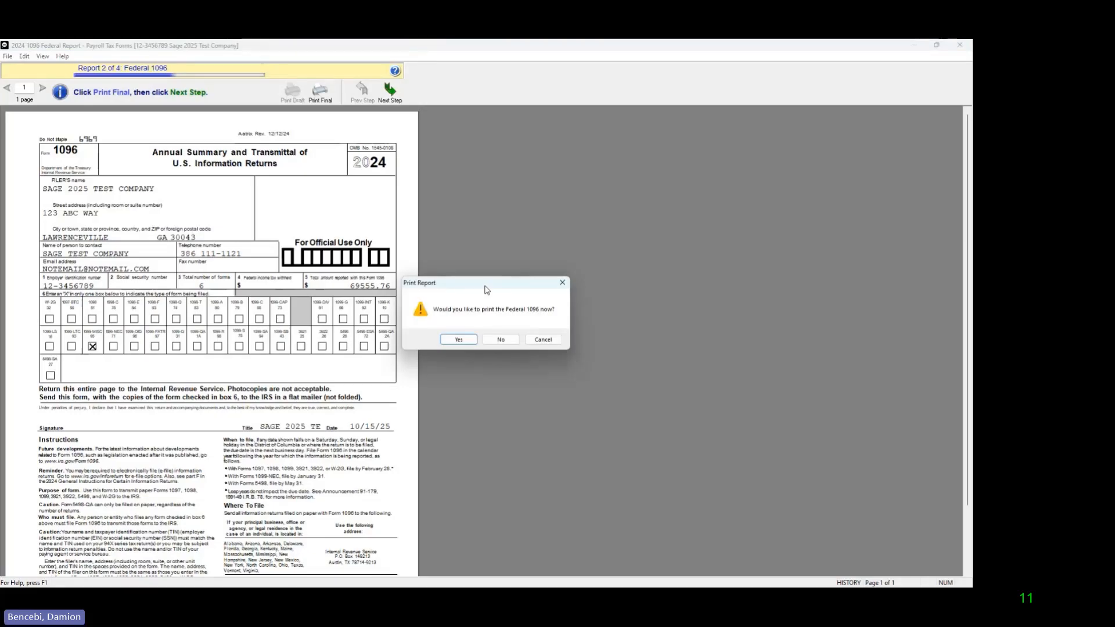
pyautogui.click(456, 339)
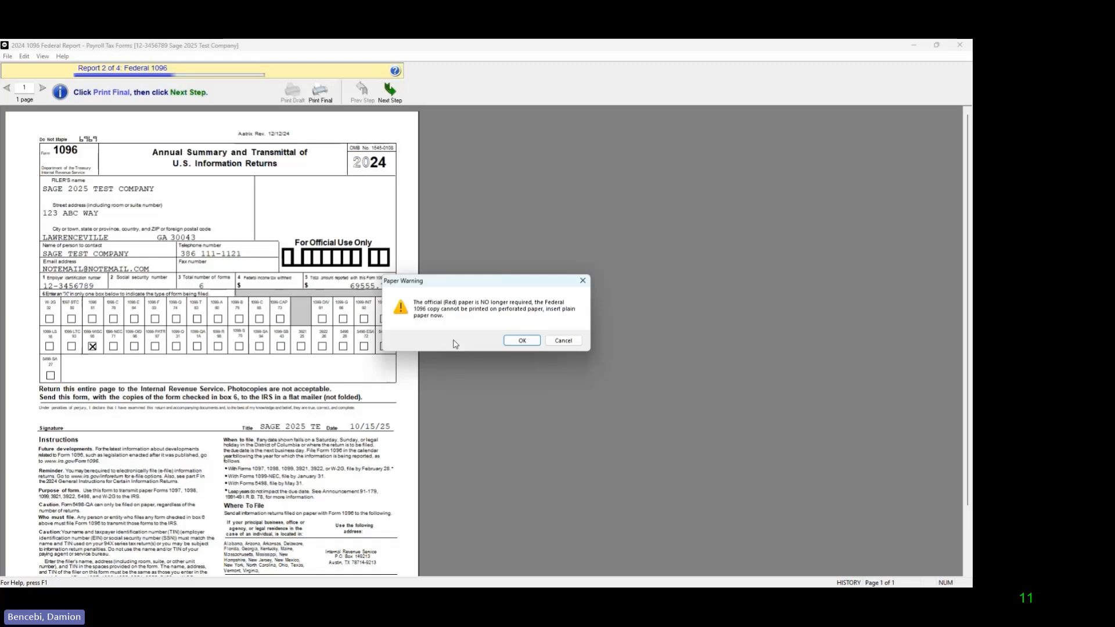
pyautogui.click(521, 341)
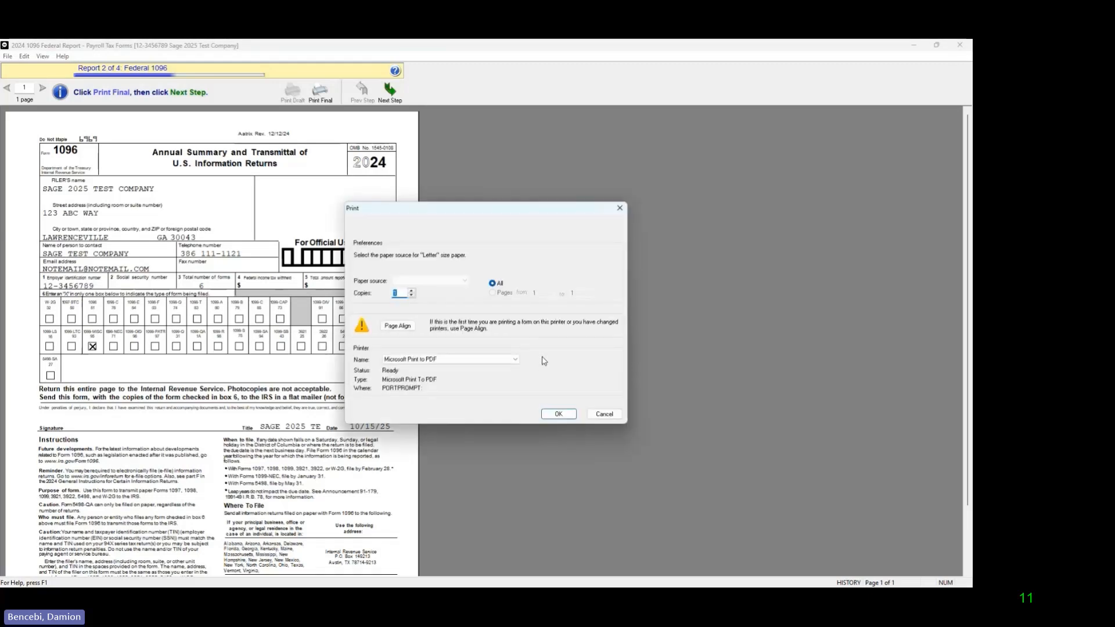
pyautogui.click(549, 416)
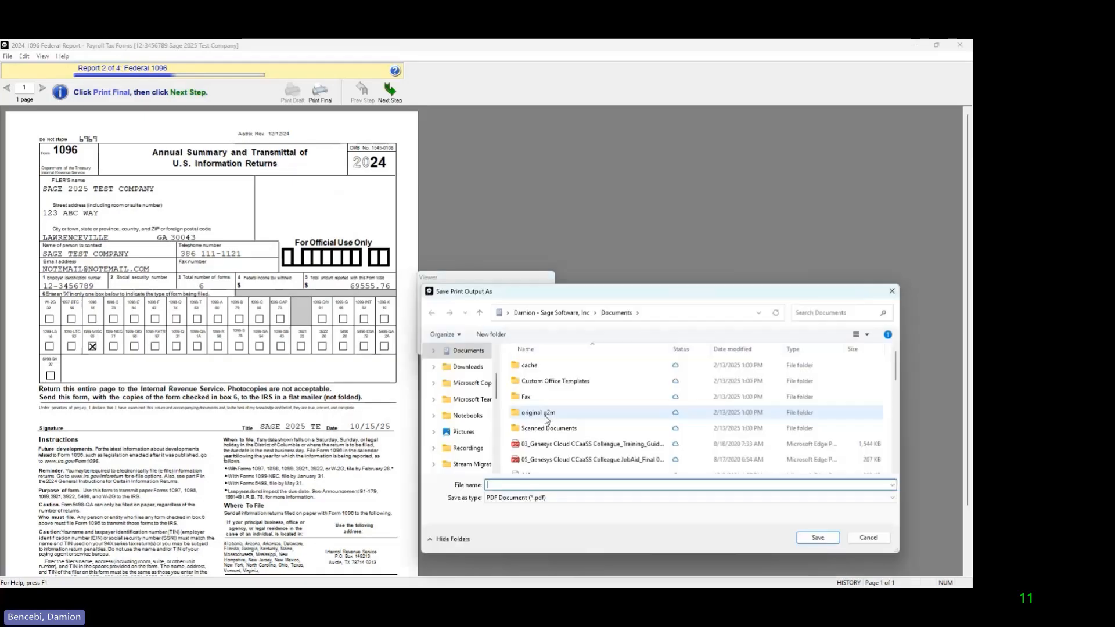
pyautogui.write('10')
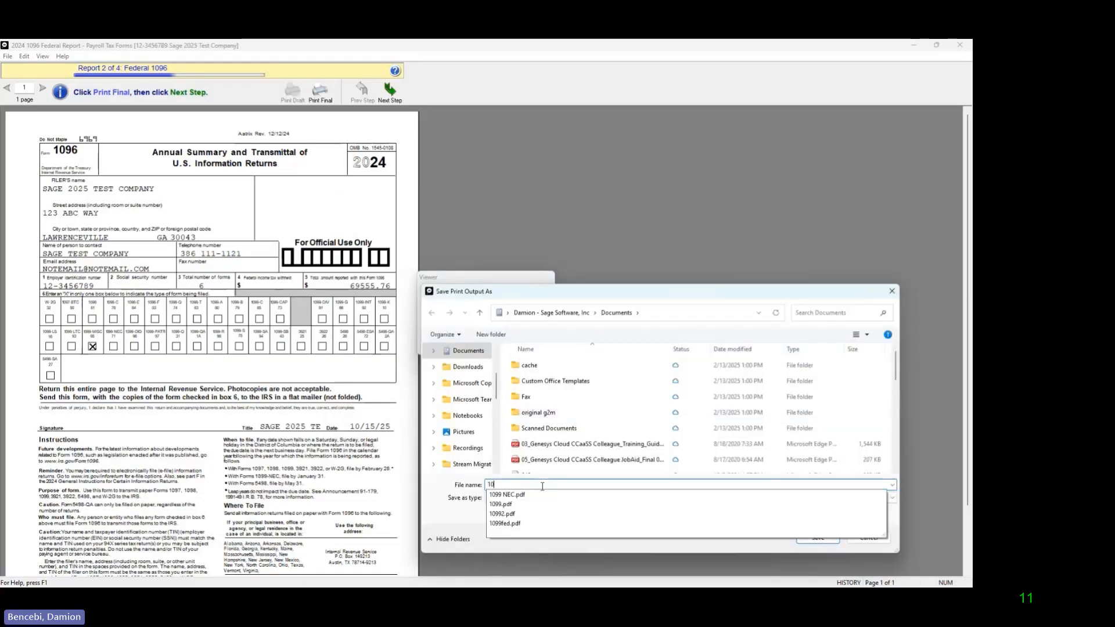
pyautogui.write('96fed')
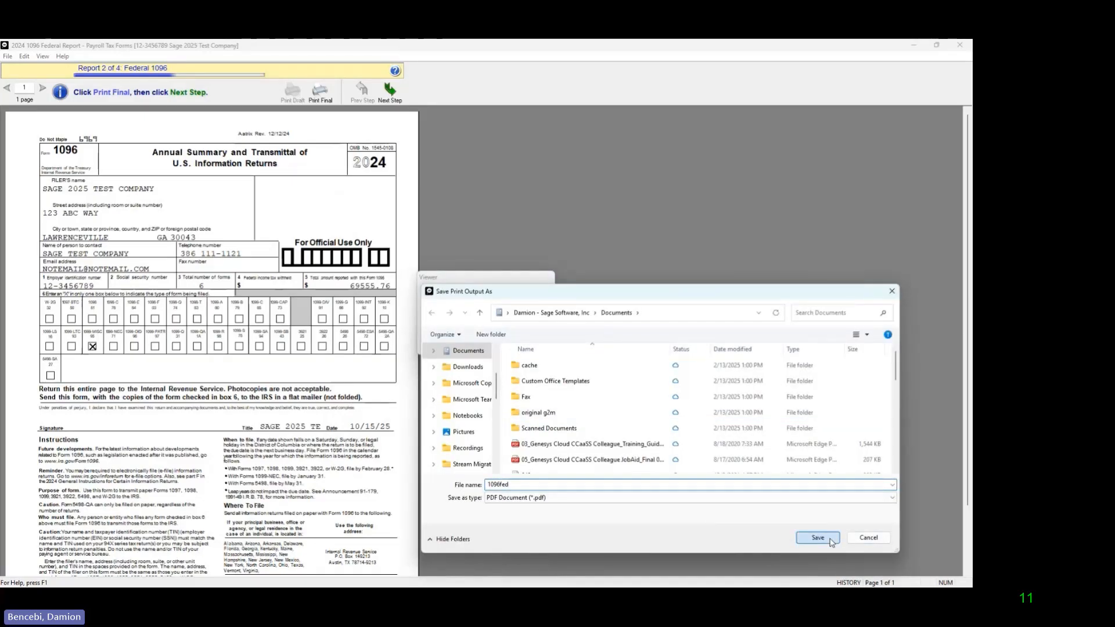
pyautogui.click(818, 537)
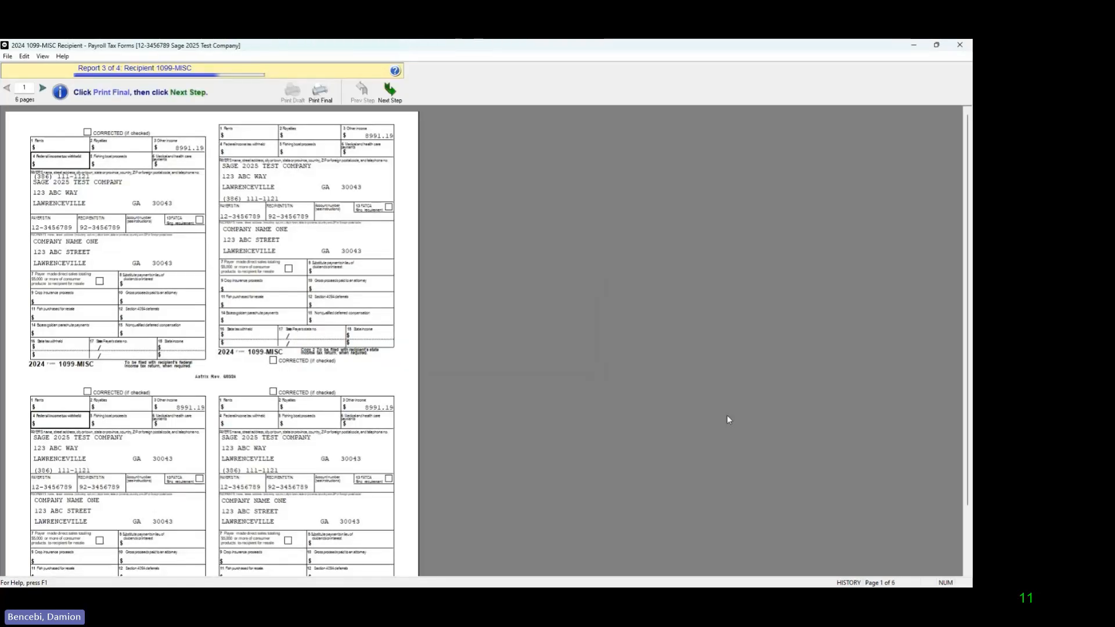
# Review the pages of the Recipient 1099-MISC report and return to its first page
pyautogui.scroll(-3, 331, 352)
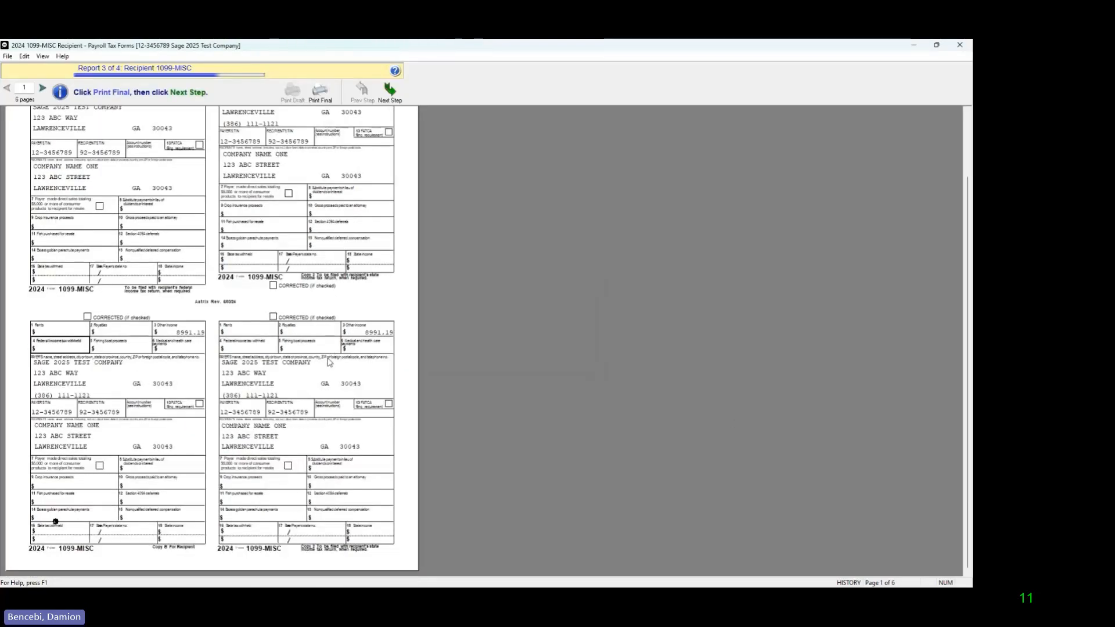
pyautogui.scroll(3, 331, 355)
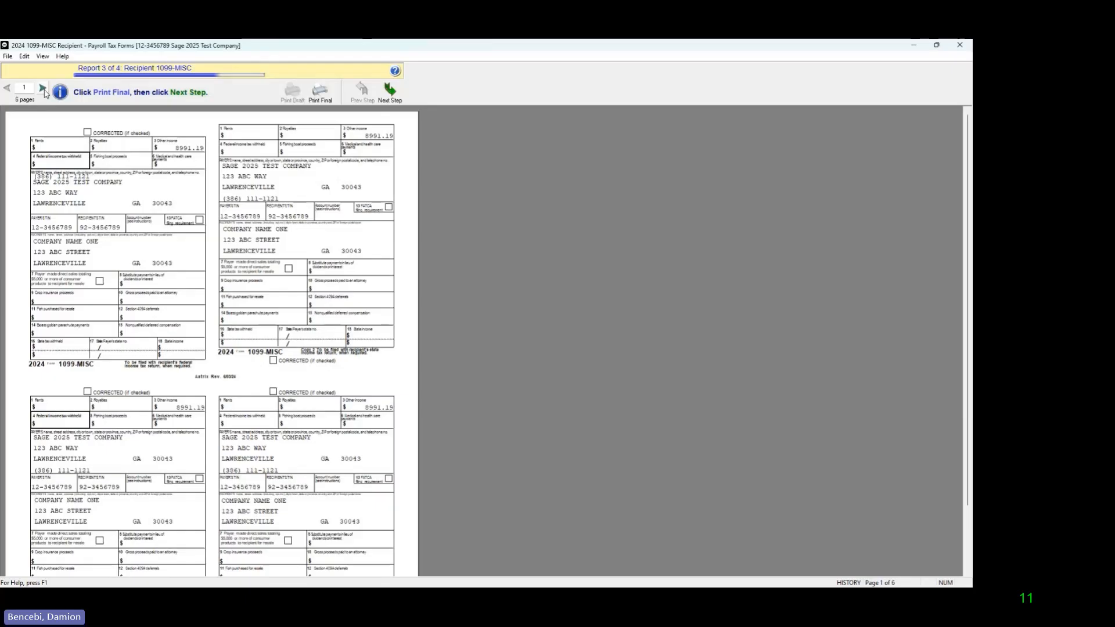
pyautogui.click(43, 89)
pyautogui.click(43, 89)
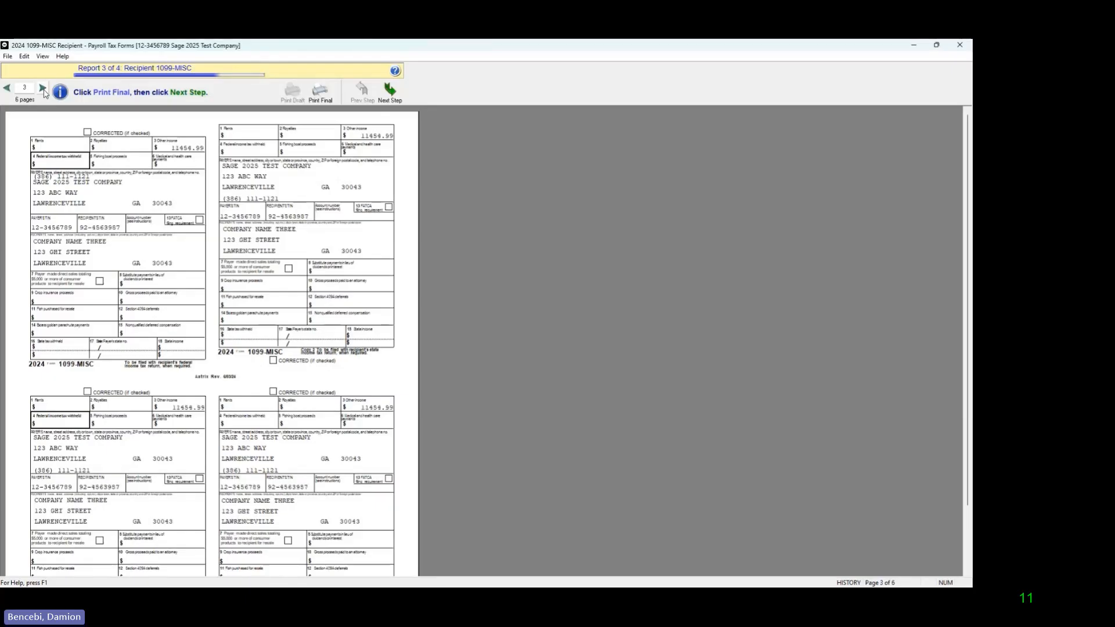
pyautogui.click(43, 88)
pyautogui.click(43, 89)
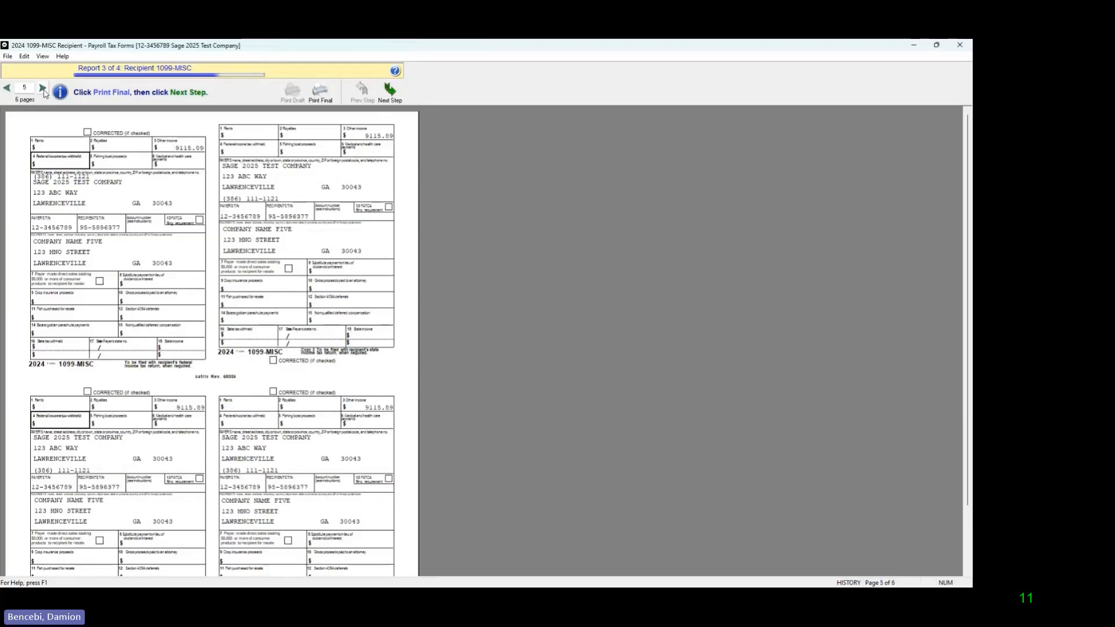
pyautogui.click(43, 89)
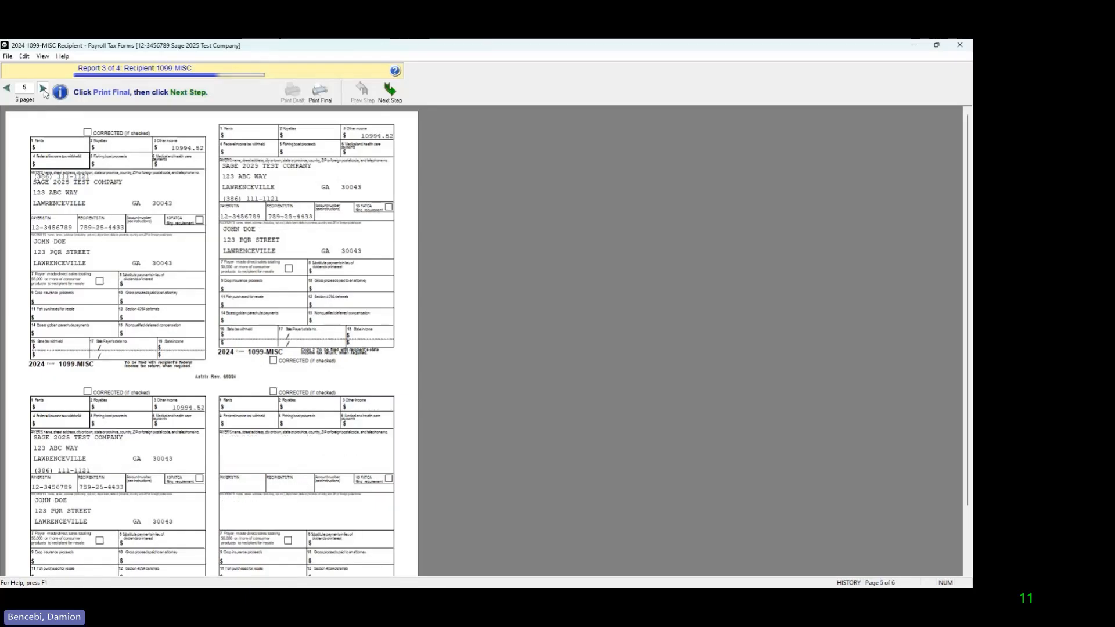
pyautogui.click(7, 89)
pyautogui.click(6, 89)
pyautogui.click(7, 89)
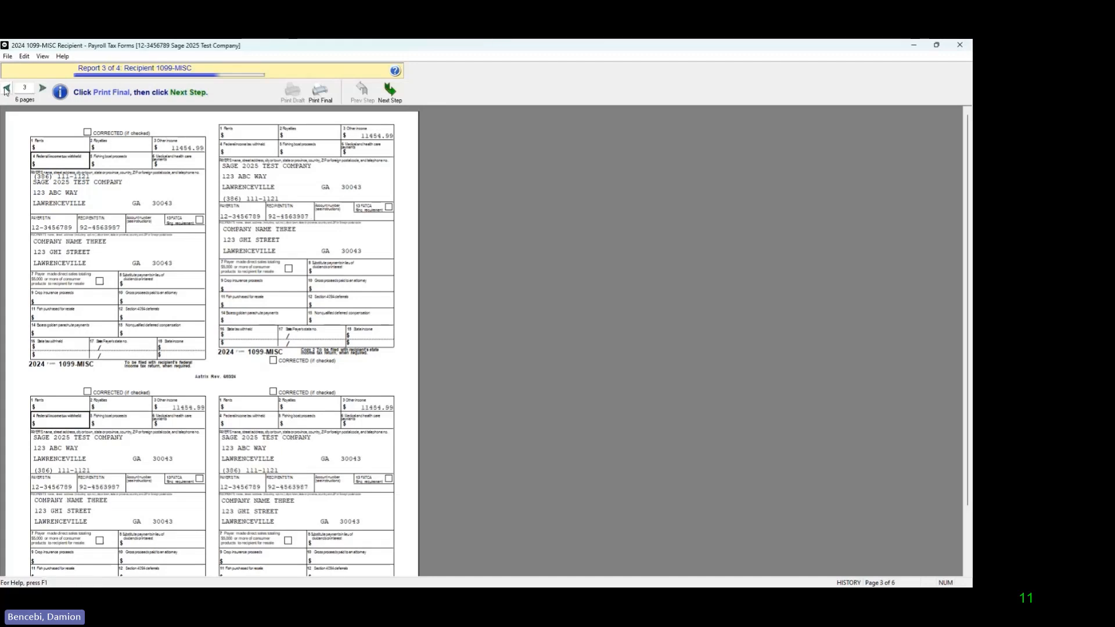
pyautogui.click(6, 88)
pyautogui.click(7, 89)
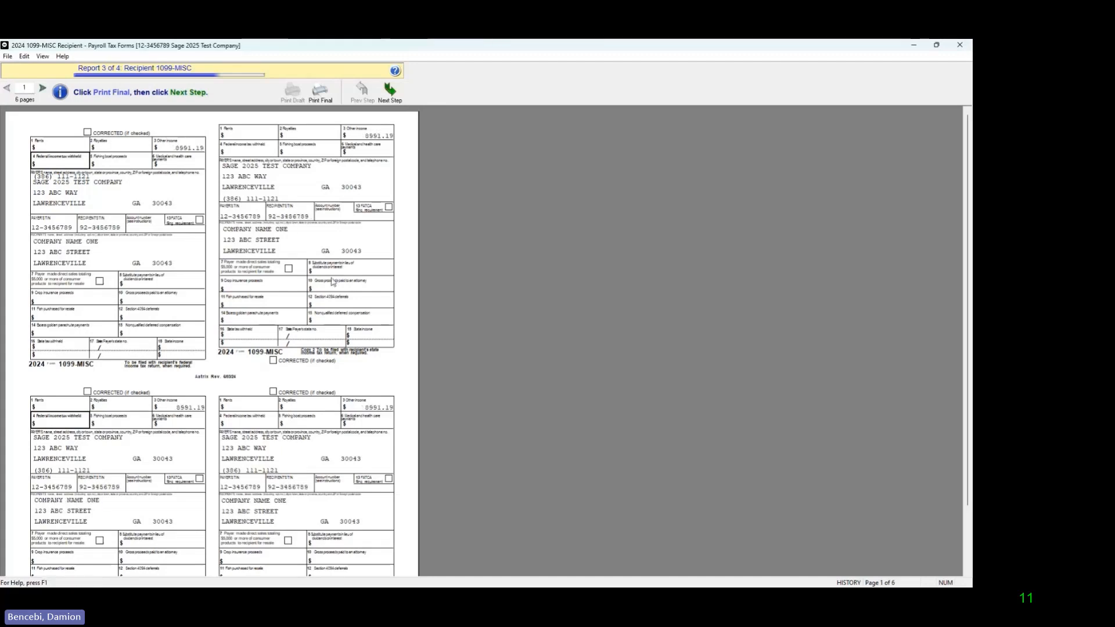
# Print the Recipient 1099-MISC with Microsoft Print to PDF and save it in Documents as 1099rec
pyautogui.click(396, 102)
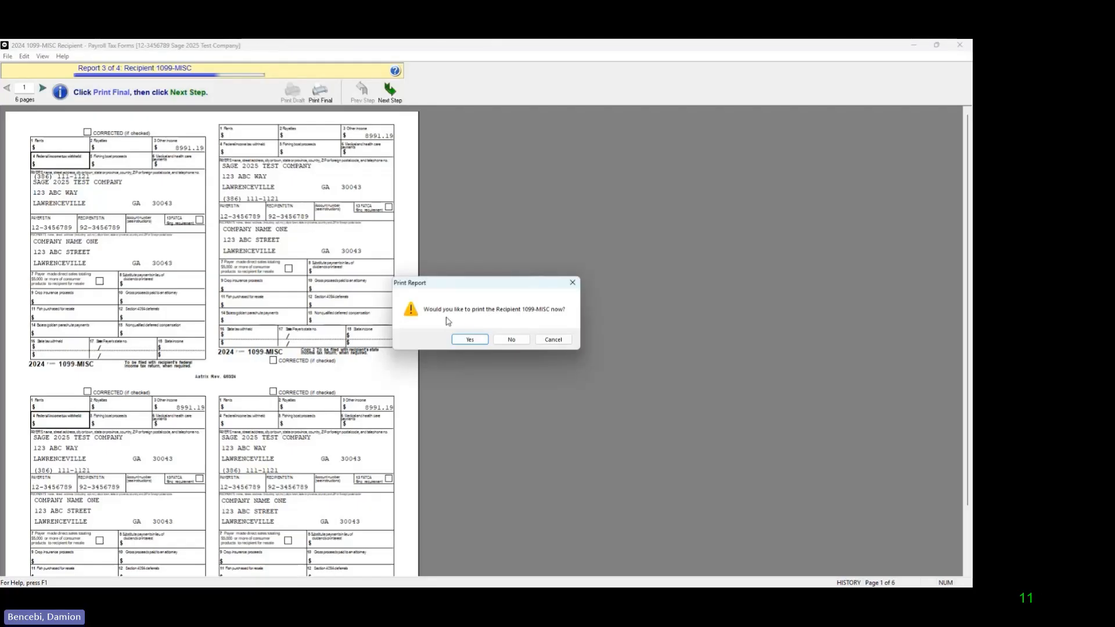
pyautogui.click(468, 340)
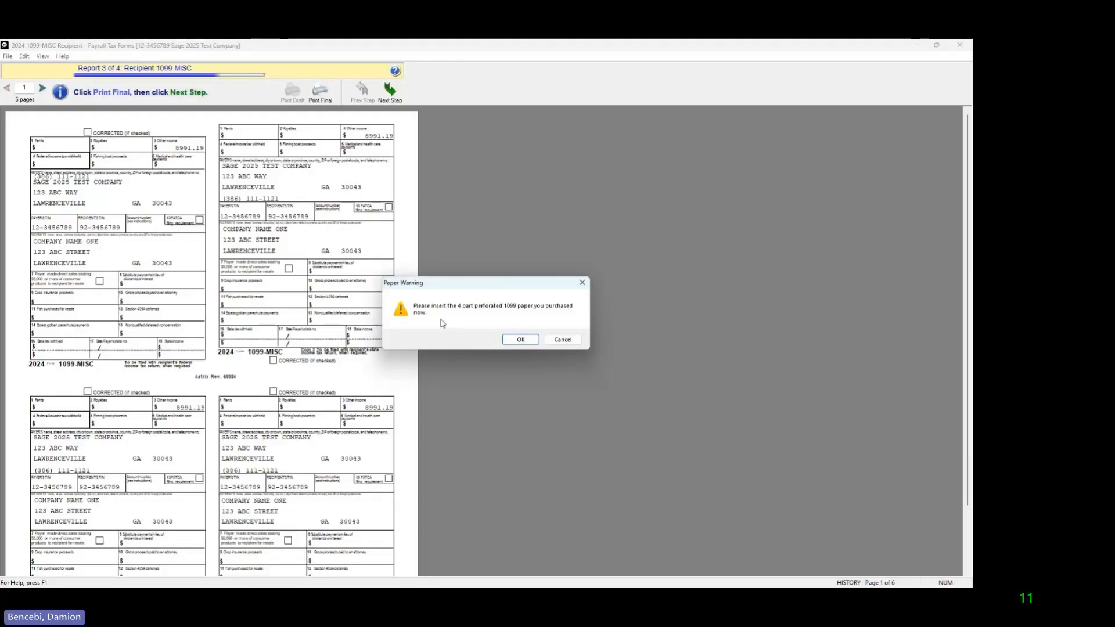
pyautogui.click(513, 340)
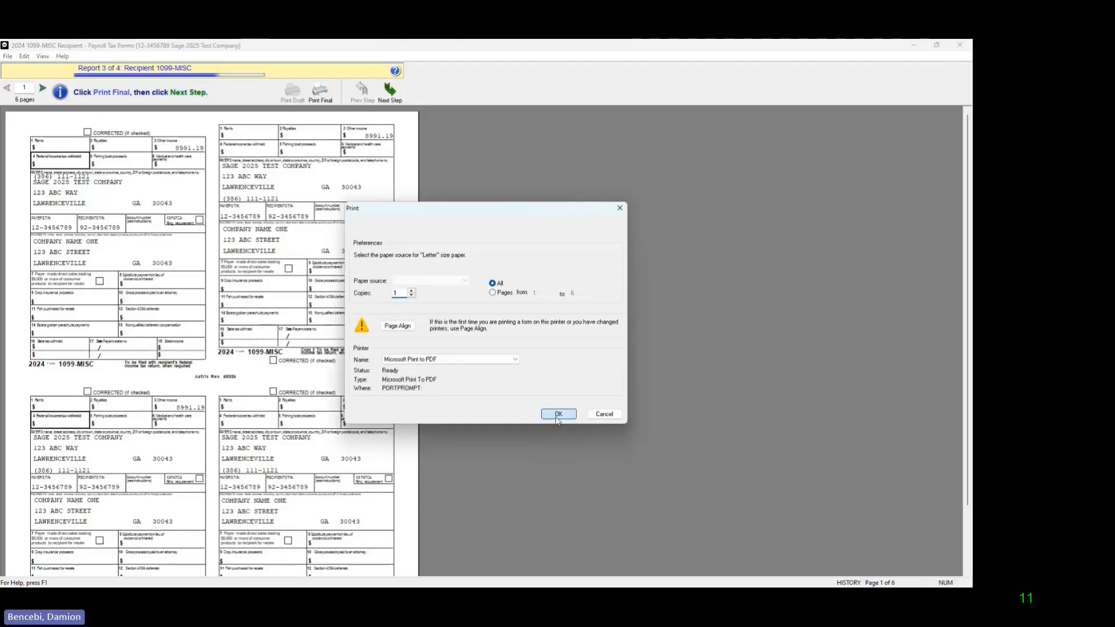
pyautogui.click(555, 414)
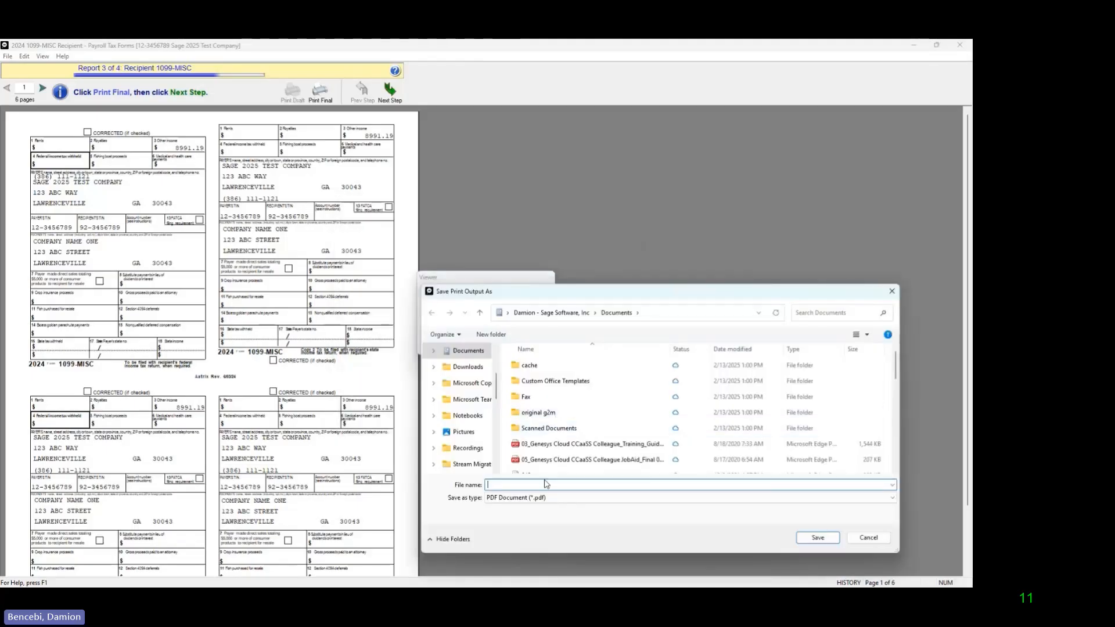
pyautogui.write('10')
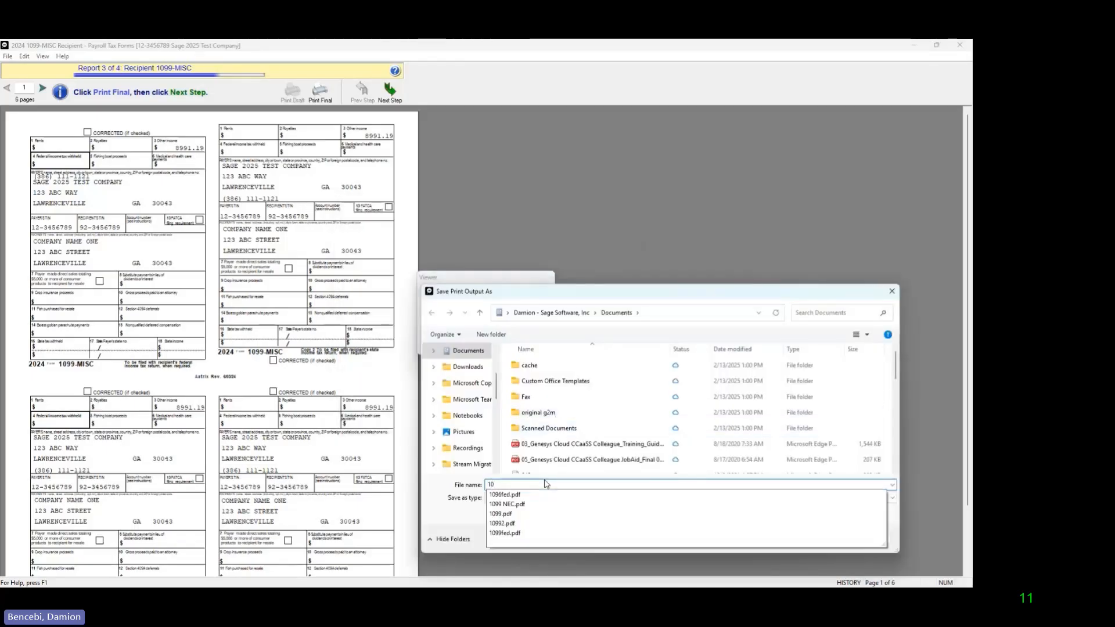
pyautogui.write('99rec')
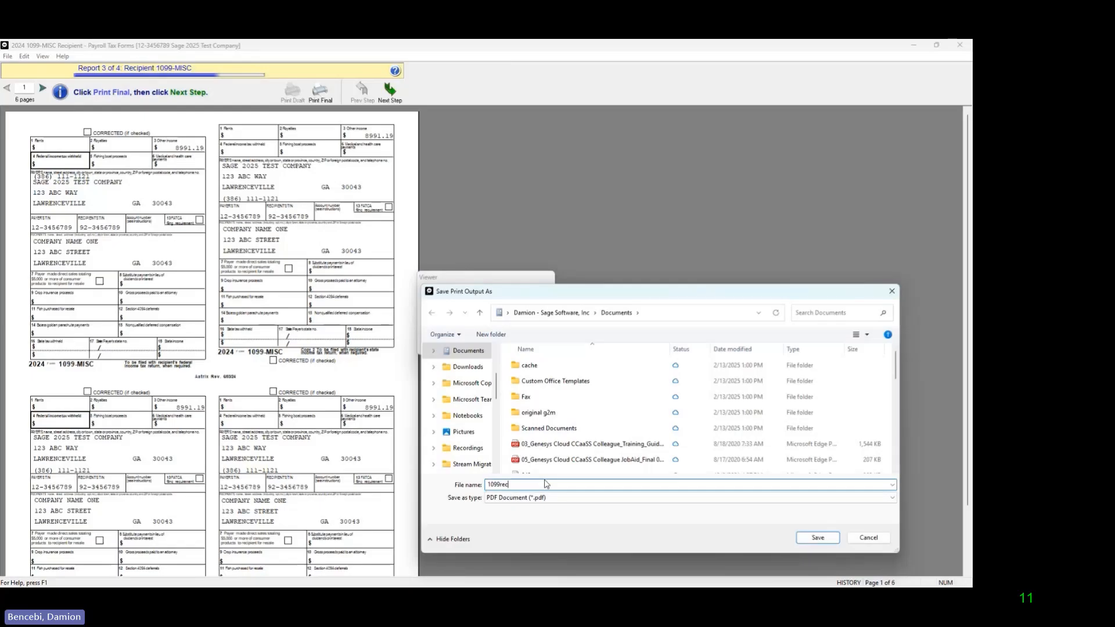
pyautogui.click(798, 535)
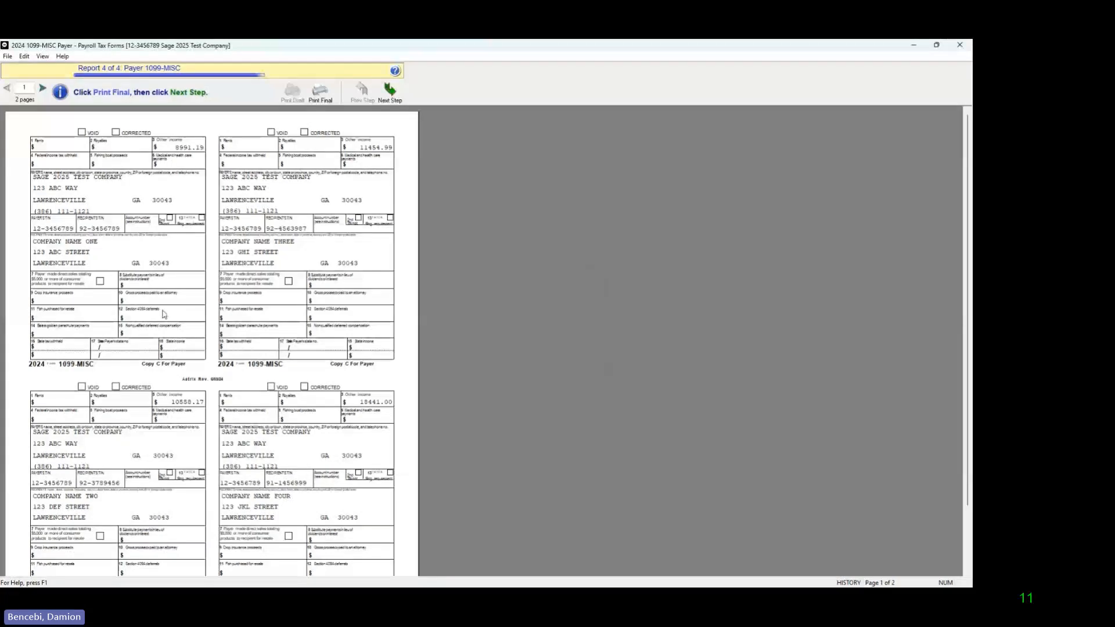
# Review the Payer 1099-MISC, print it with Microsoft Print to PDF, and save it in Documents as 1099, replacing the existing file
pyautogui.click(42, 89)
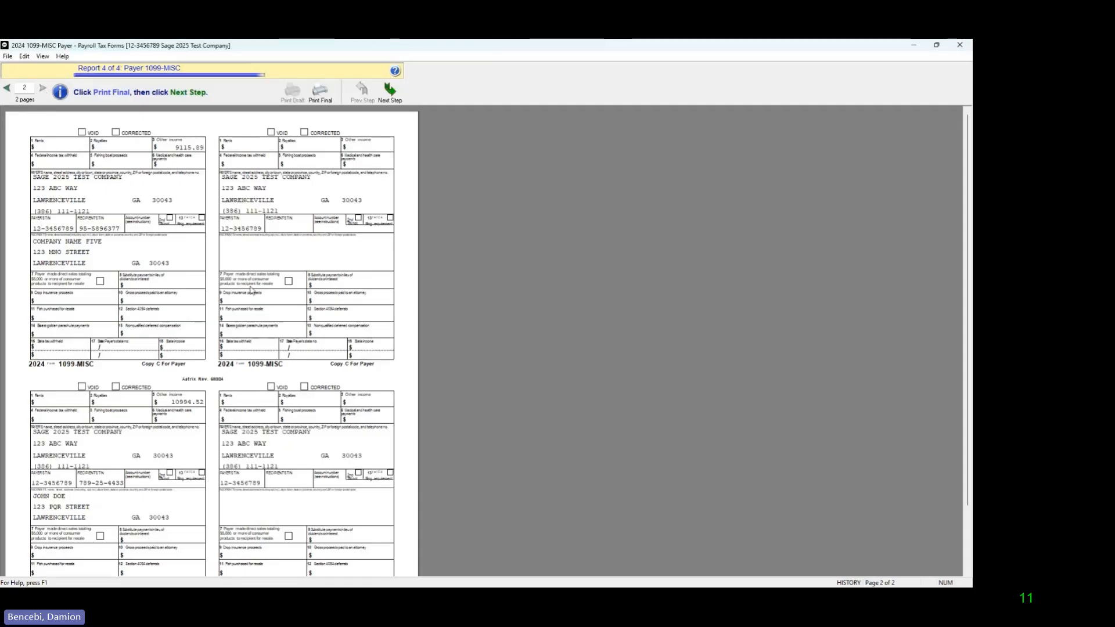
pyautogui.scroll(-3, 251, 302)
pyautogui.scroll(3, 258, 361)
pyautogui.click(390, 95)
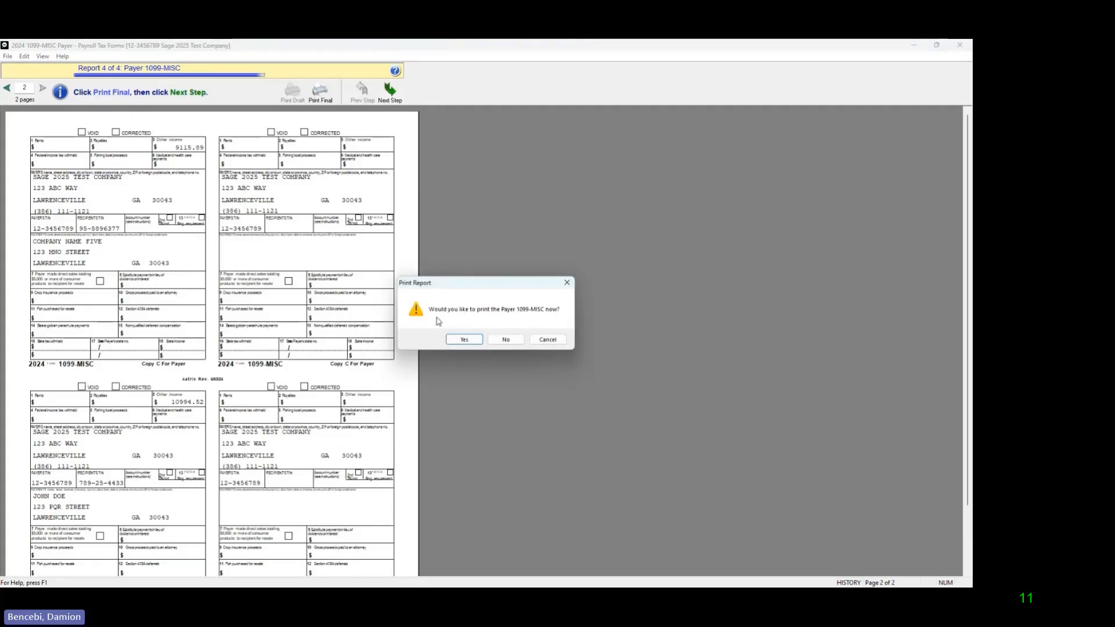
pyautogui.click(464, 341)
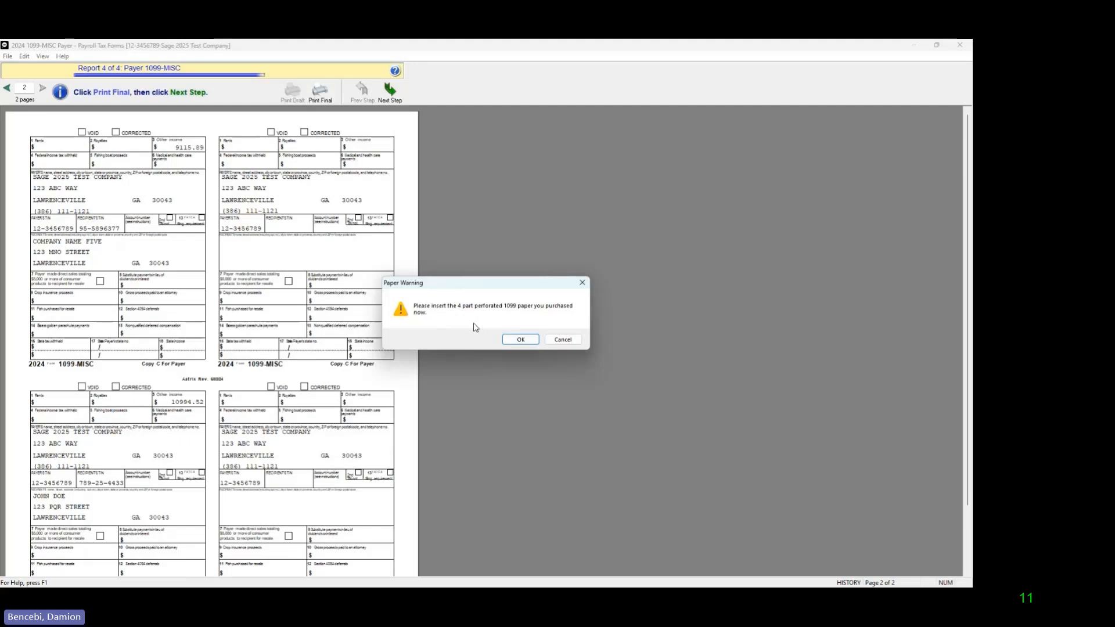
pyautogui.click(521, 340)
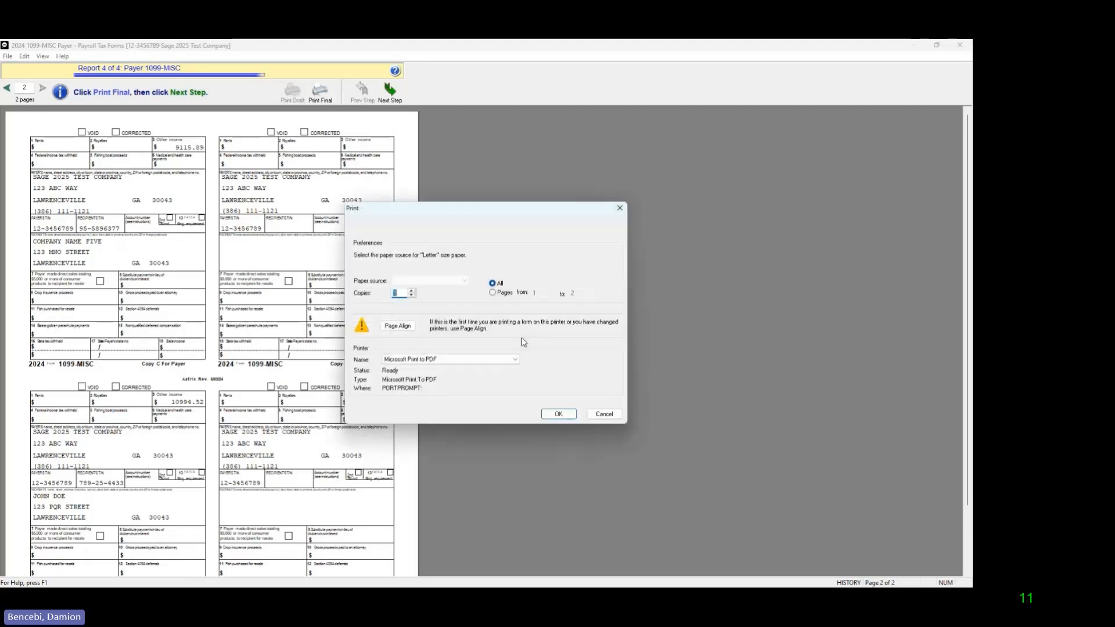
pyautogui.click(554, 412)
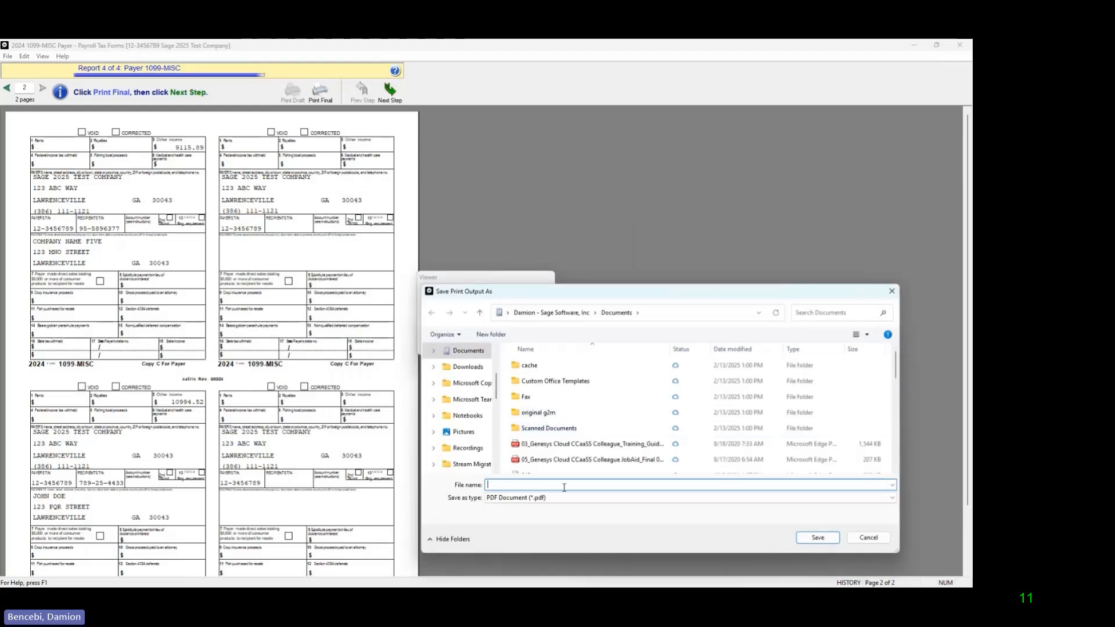
pyautogui.write('1099')
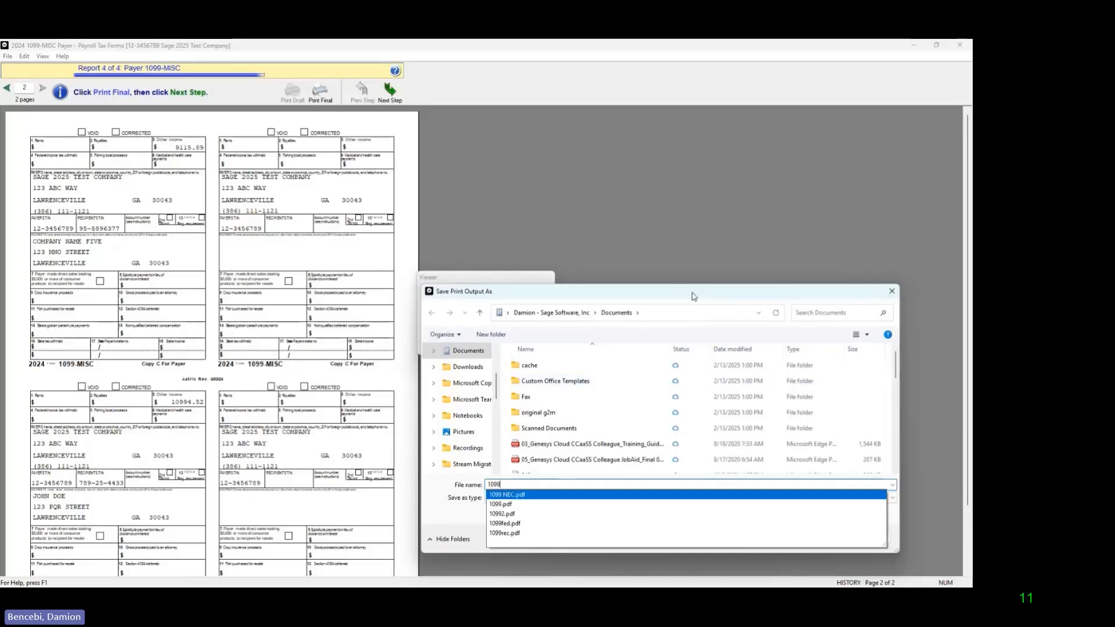
pyautogui.moveTo(692, 297); pyautogui.dragTo(685, 294)
pyautogui.click(810, 534)
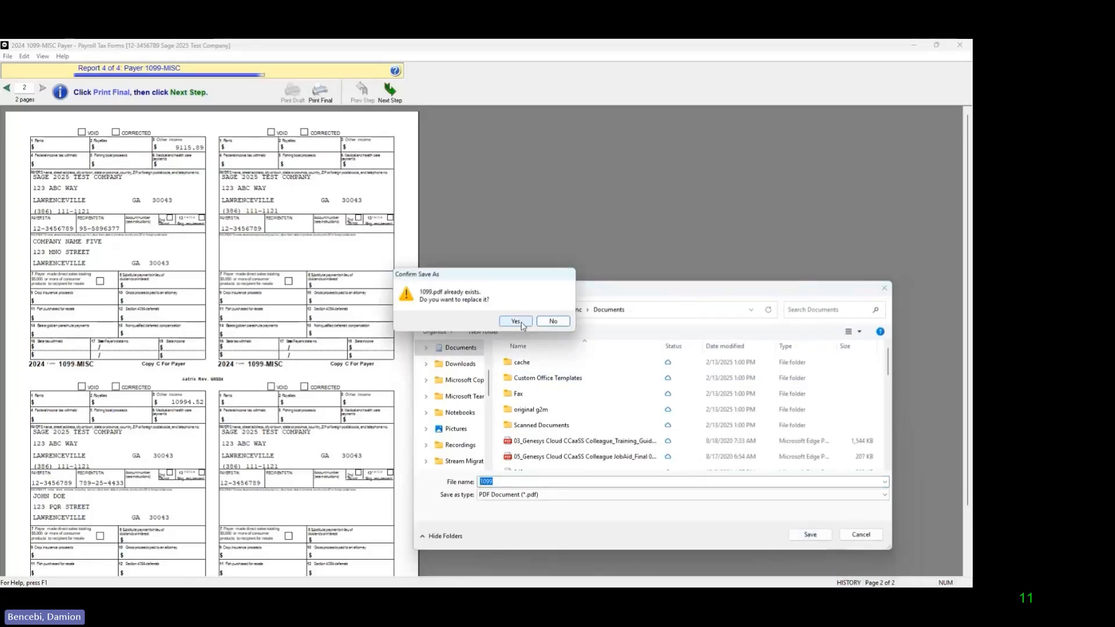
pyautogui.click(516, 321)
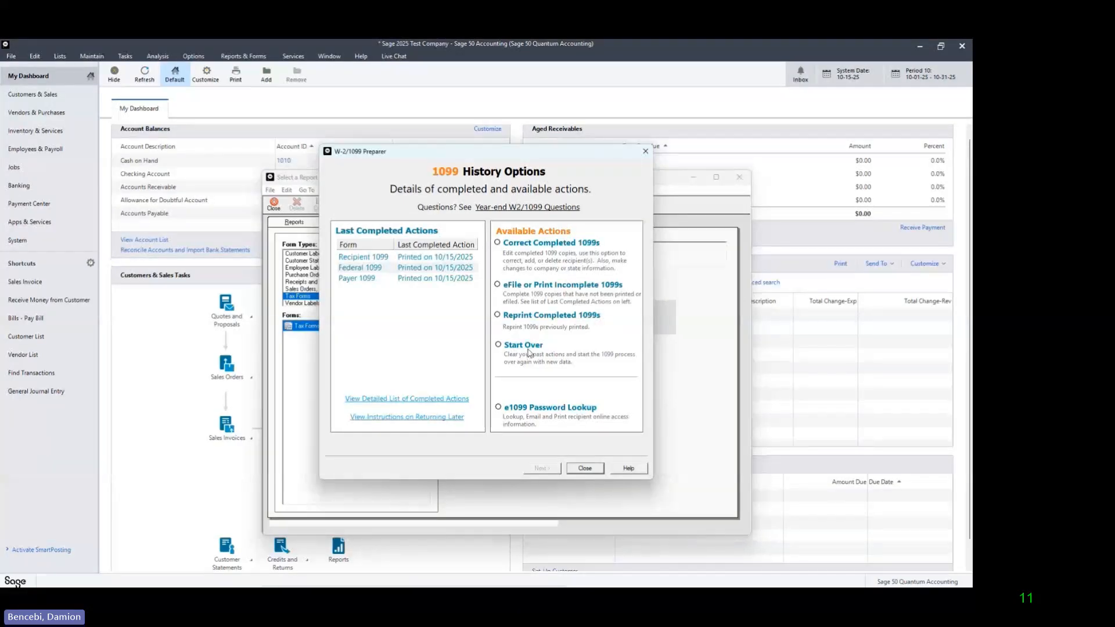
# Close the 1099 History Options and the Select a Report or Form window
pyautogui.click(585, 468)
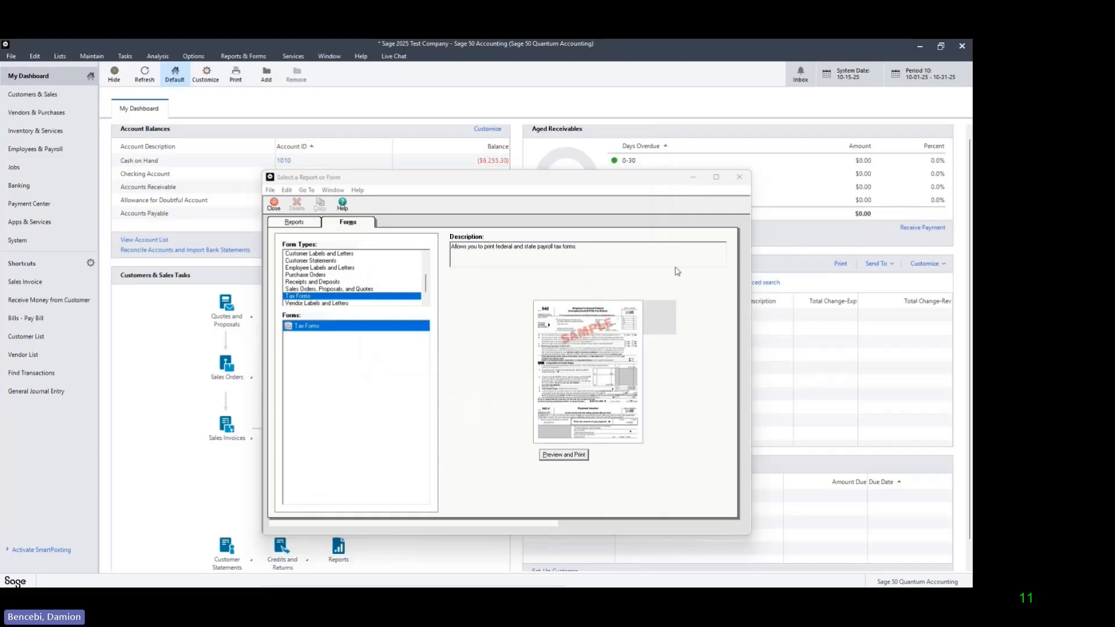
pyautogui.click(737, 180)
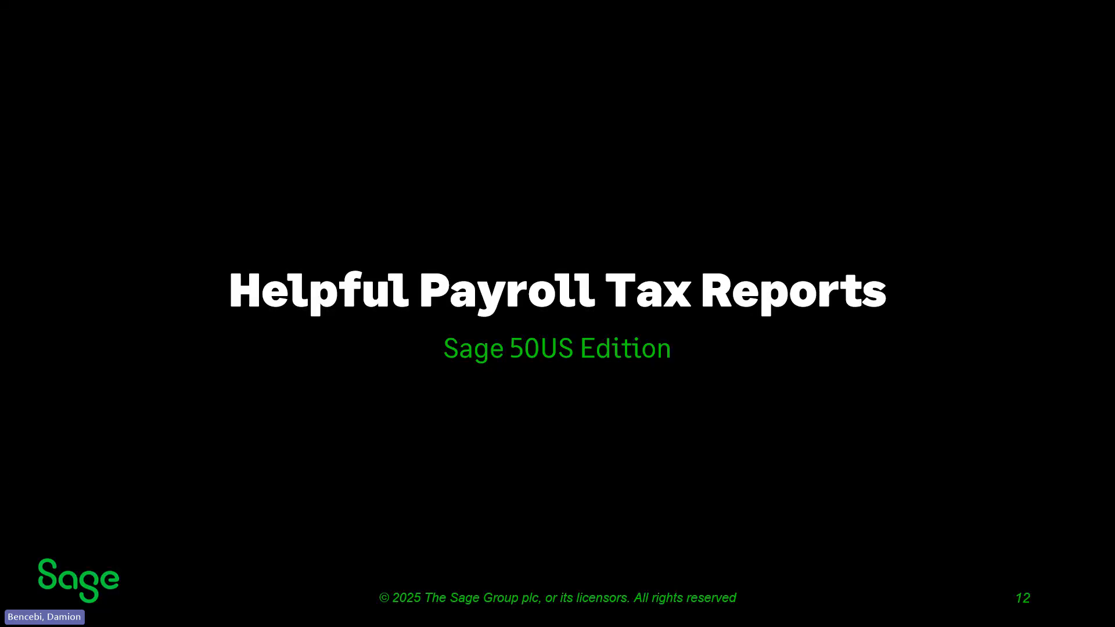
pyautogui.press('Right')
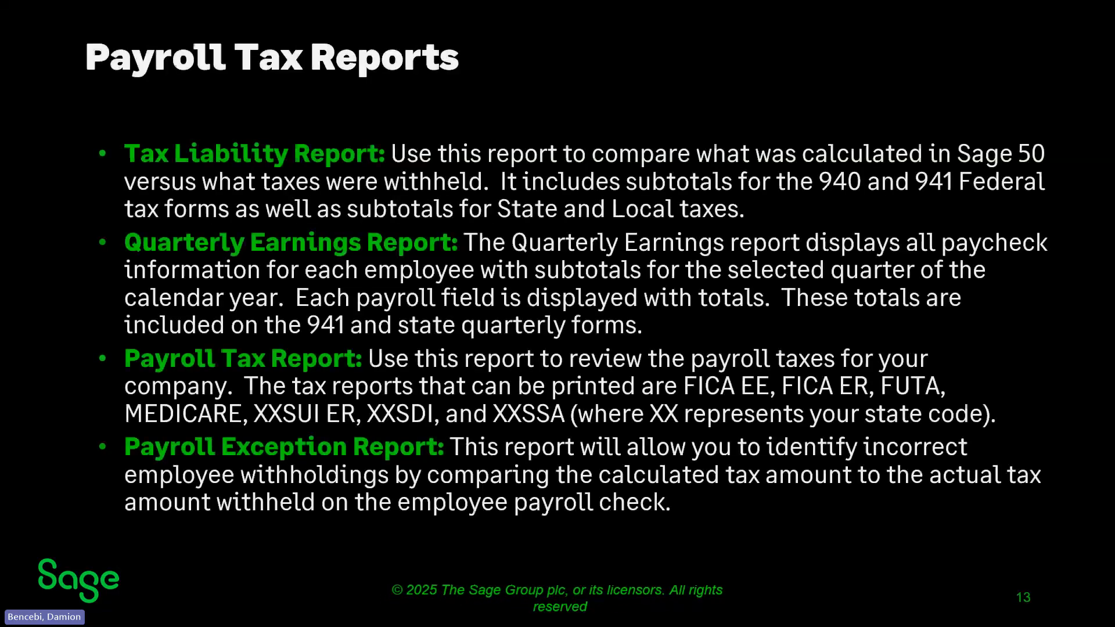
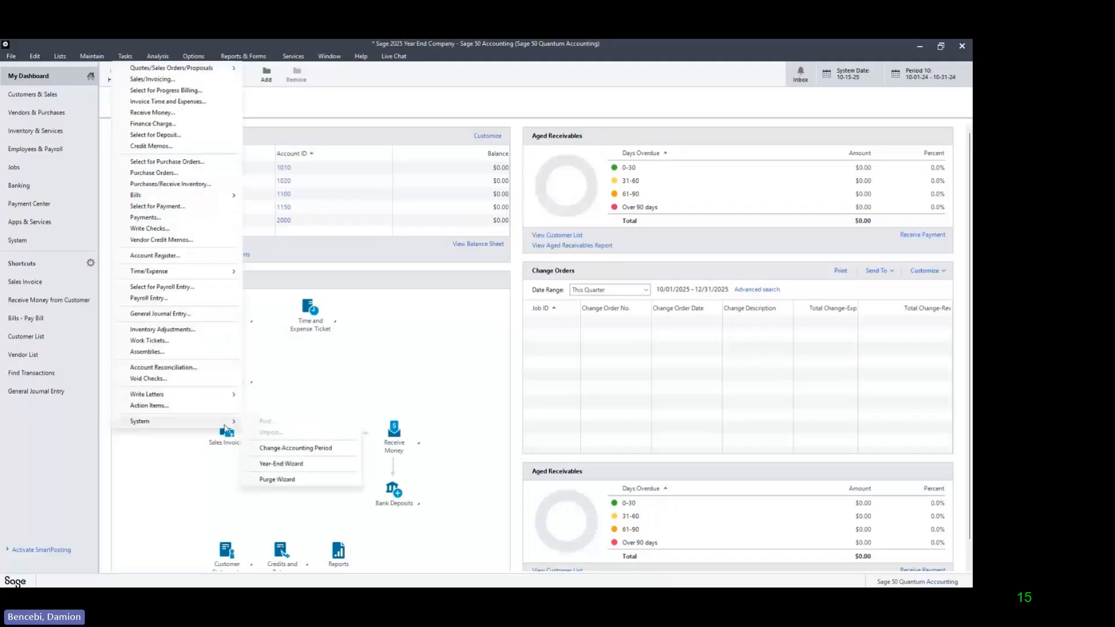
# Start the Year-End Wizard for fiscal and payroll tax years and proceed to the company backup, skipping report printing and the Internal Accounting Review
pyautogui.click(281, 464)
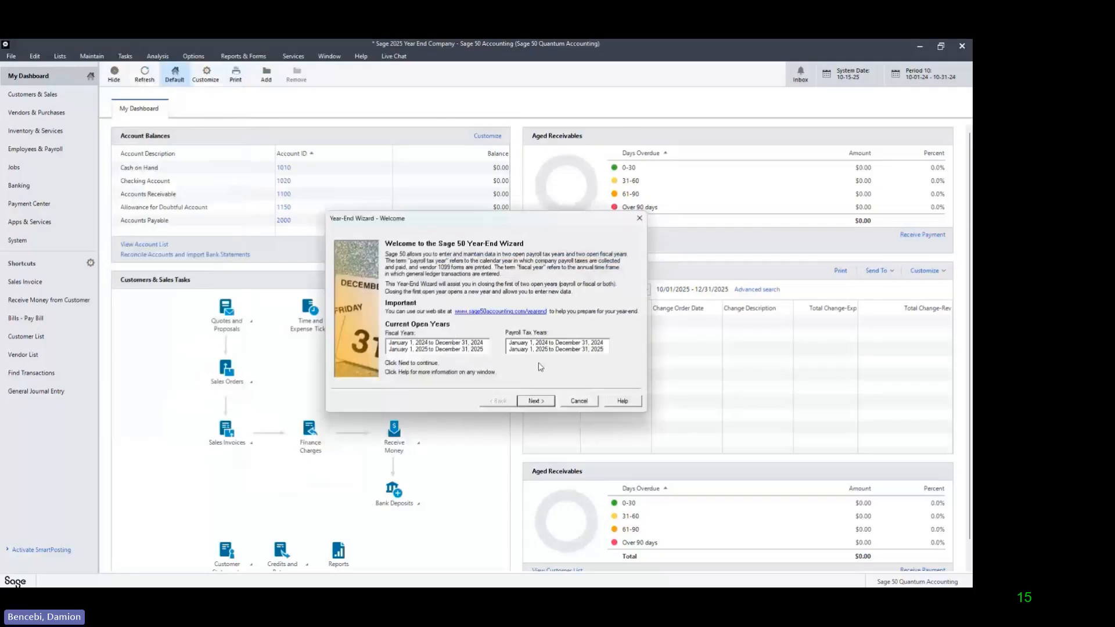
pyautogui.click(537, 402)
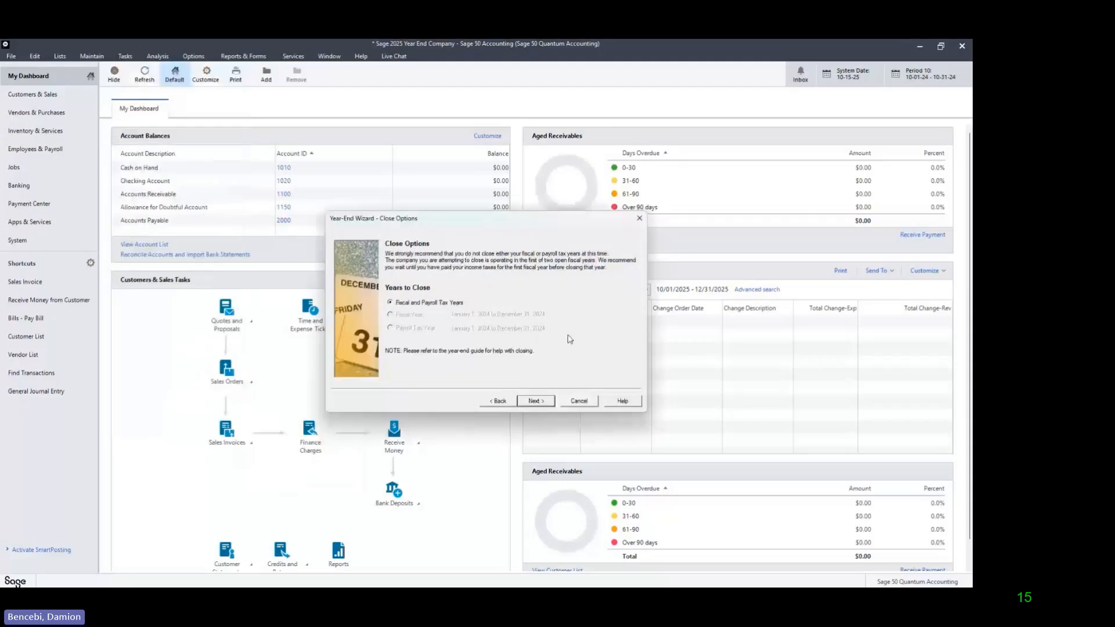
pyautogui.click(547, 403)
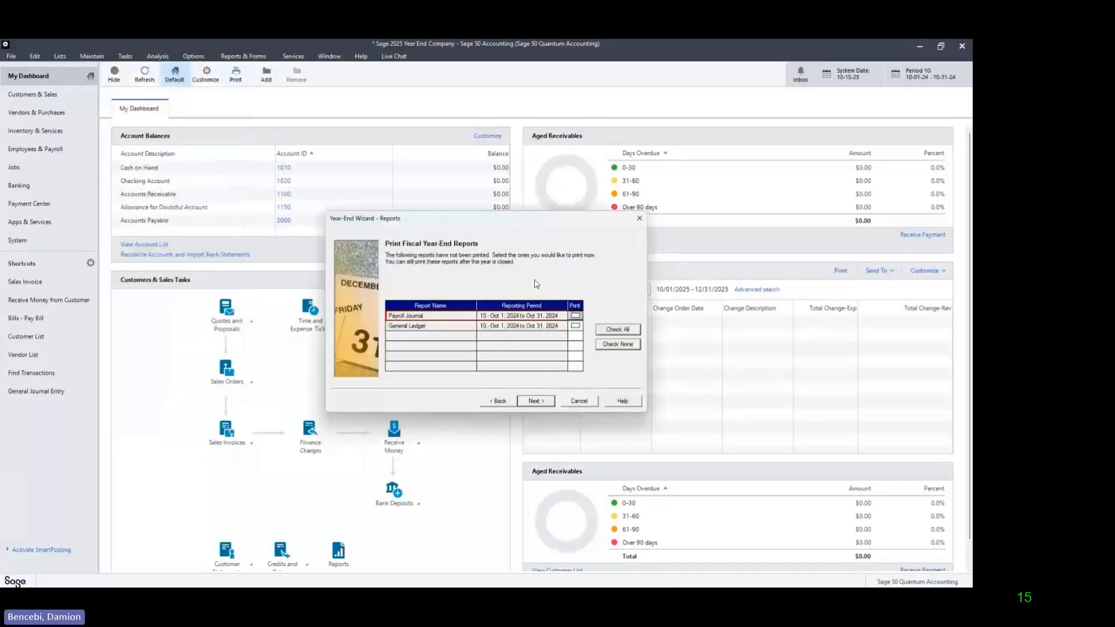
pyautogui.click(534, 401)
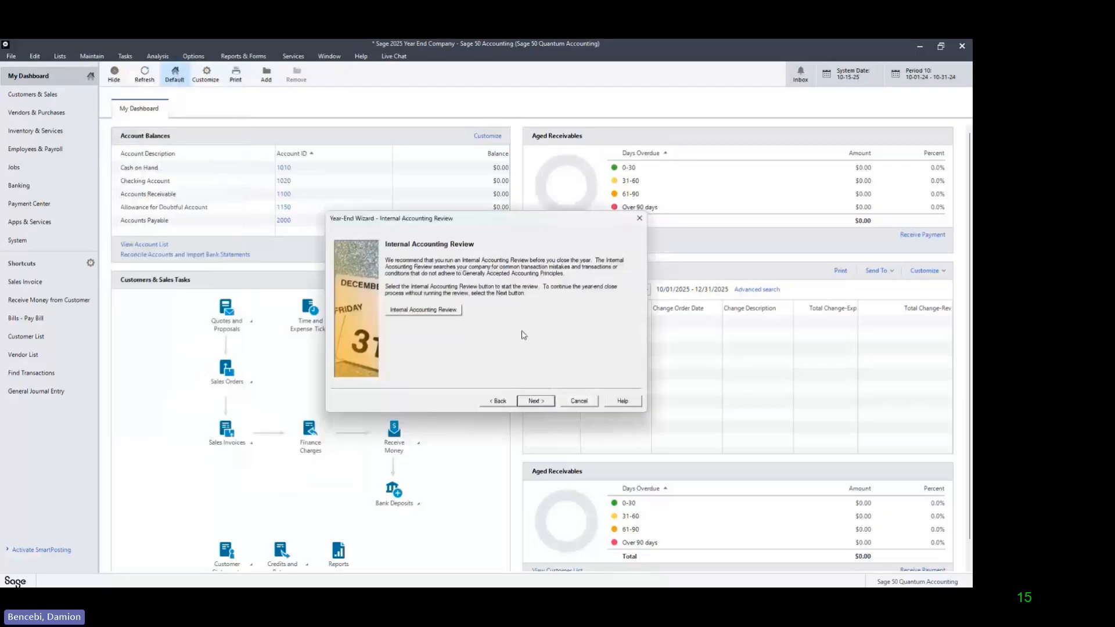
pyautogui.click(535, 401)
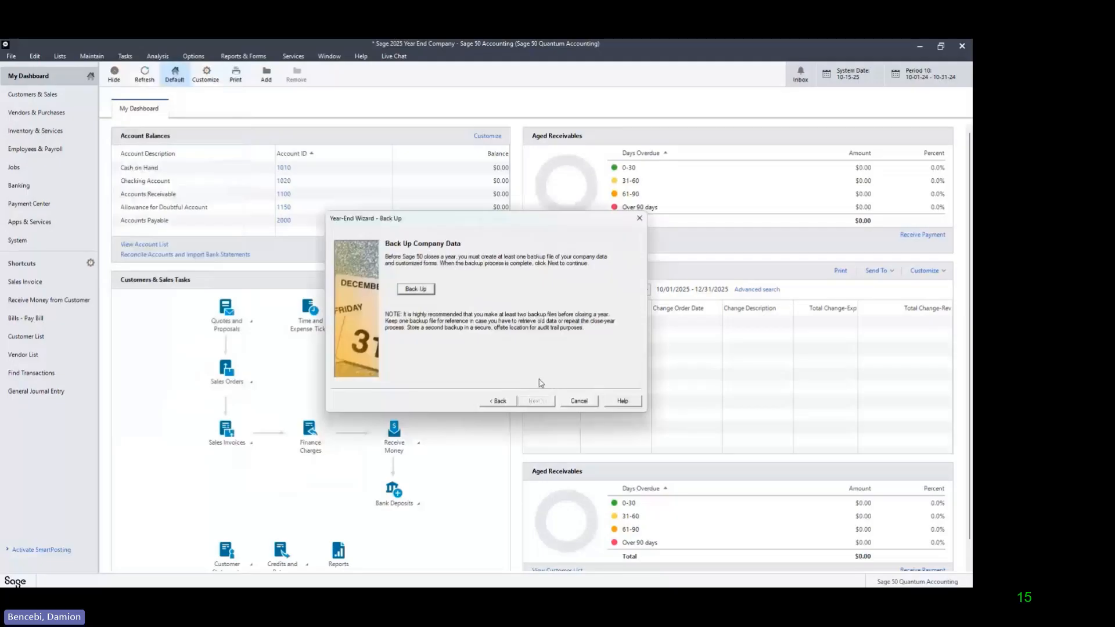
# Back up the company data as Sage 2025 Year End Company-101525, replacing the existing file, and continue past the archive option without archiving
pyautogui.click(415, 290)
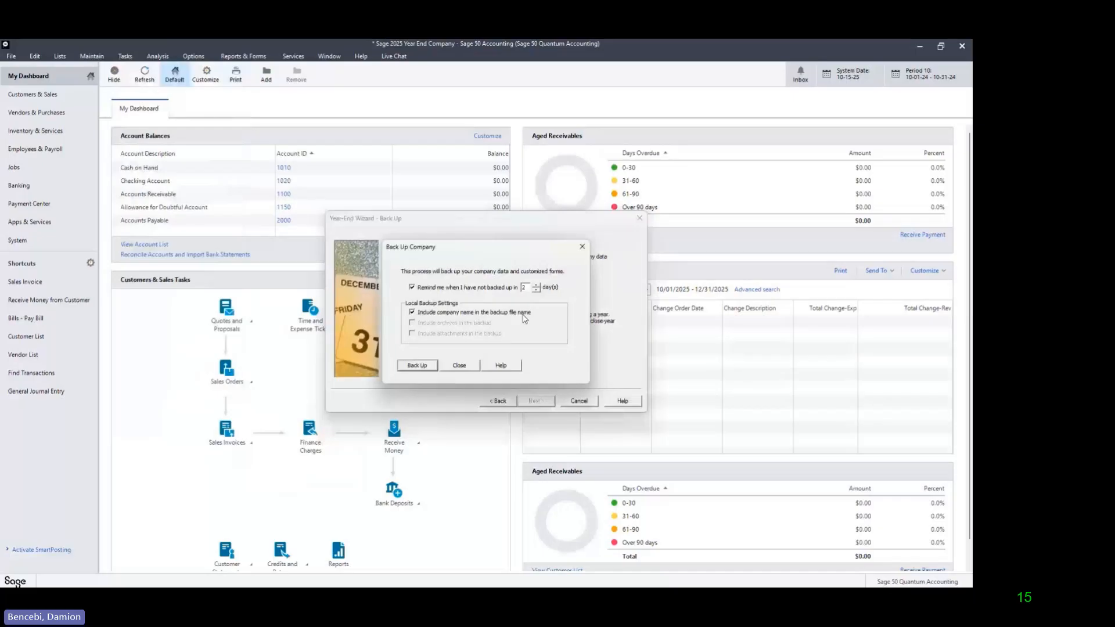
pyautogui.click(418, 366)
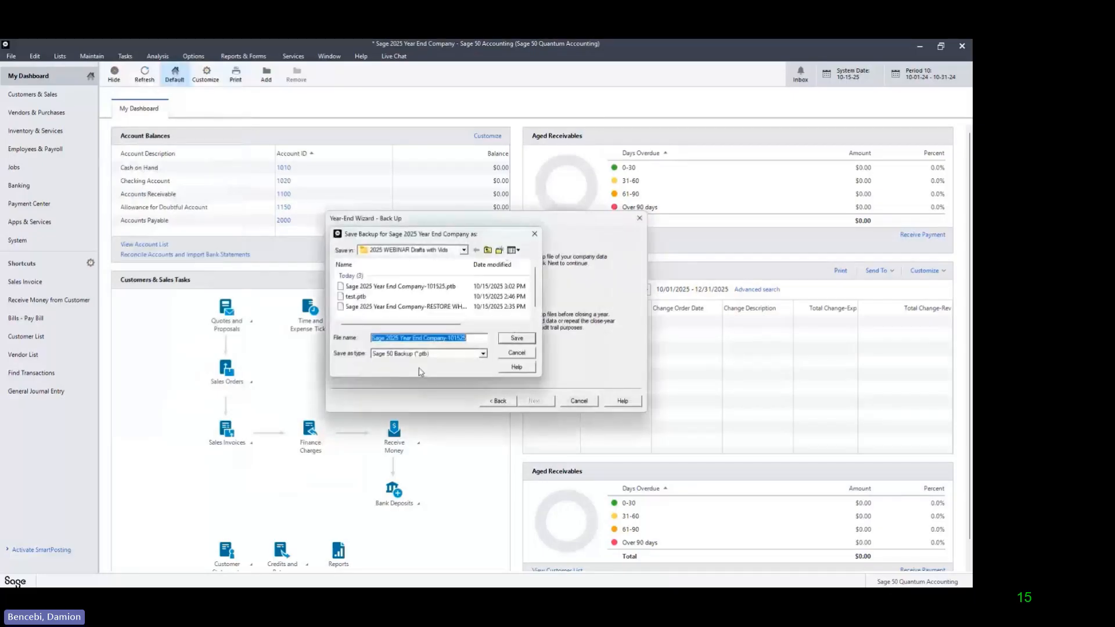
pyautogui.click(517, 337)
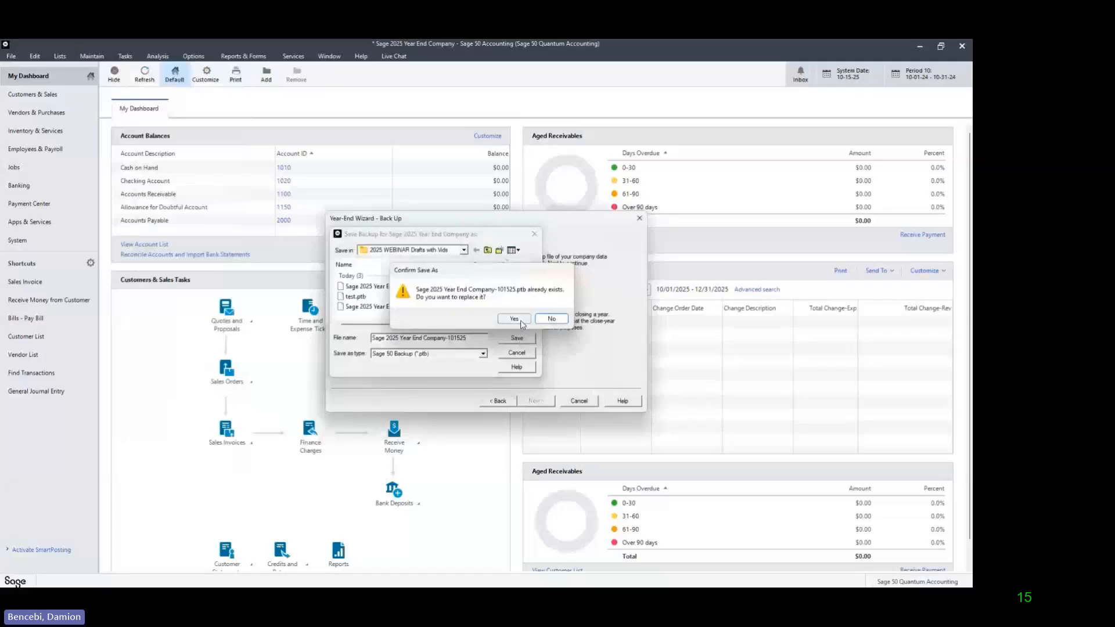
pyautogui.click(514, 320)
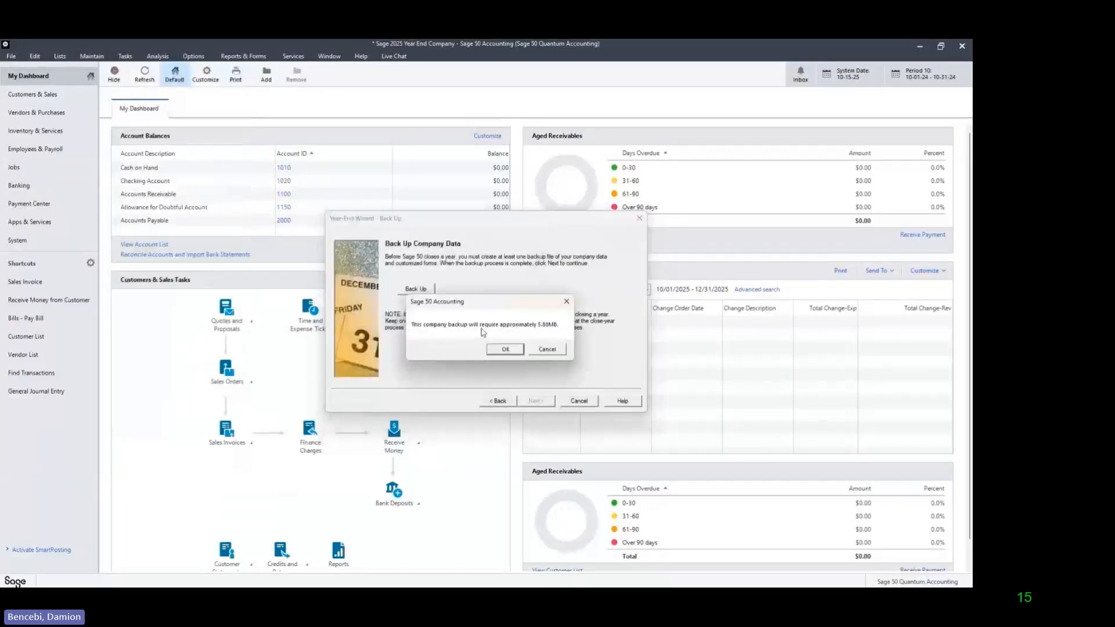
pyautogui.click(505, 350)
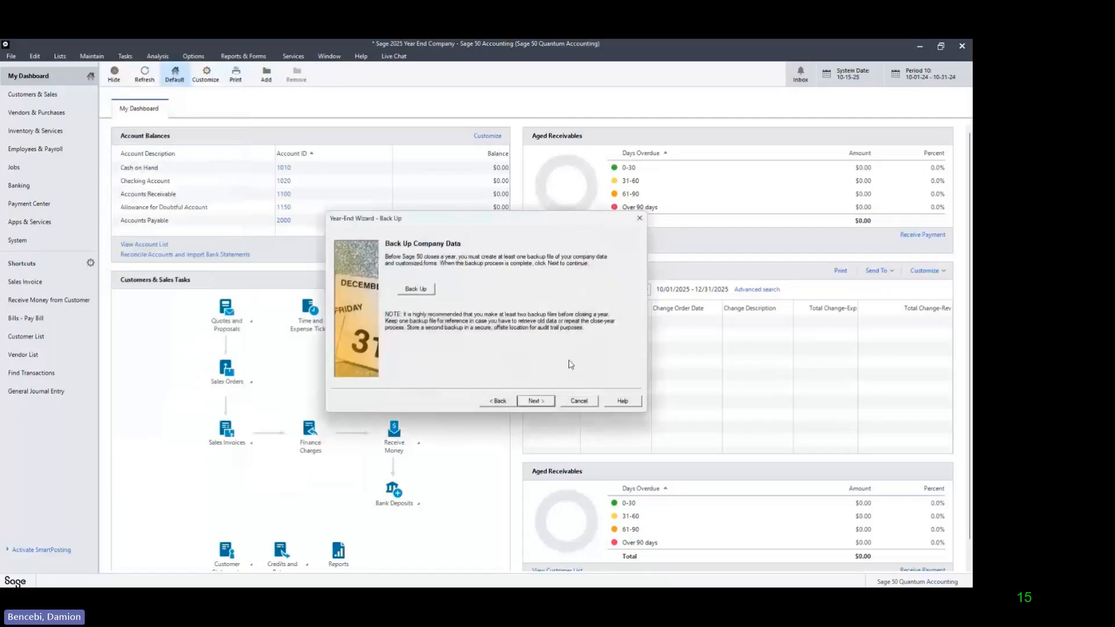
pyautogui.click(535, 401)
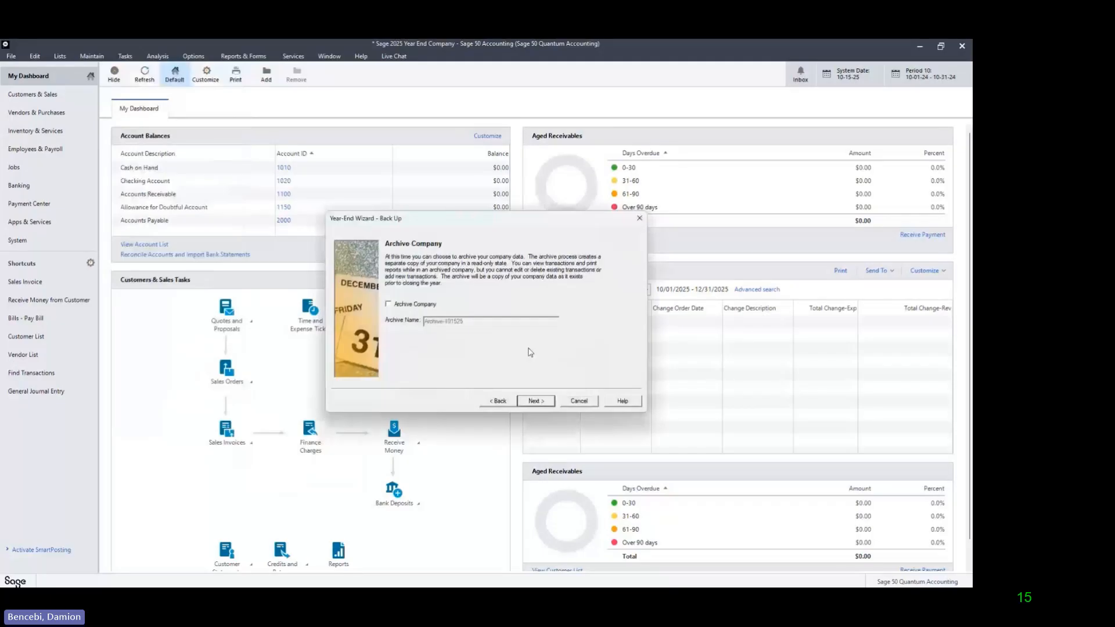
pyautogui.click(545, 402)
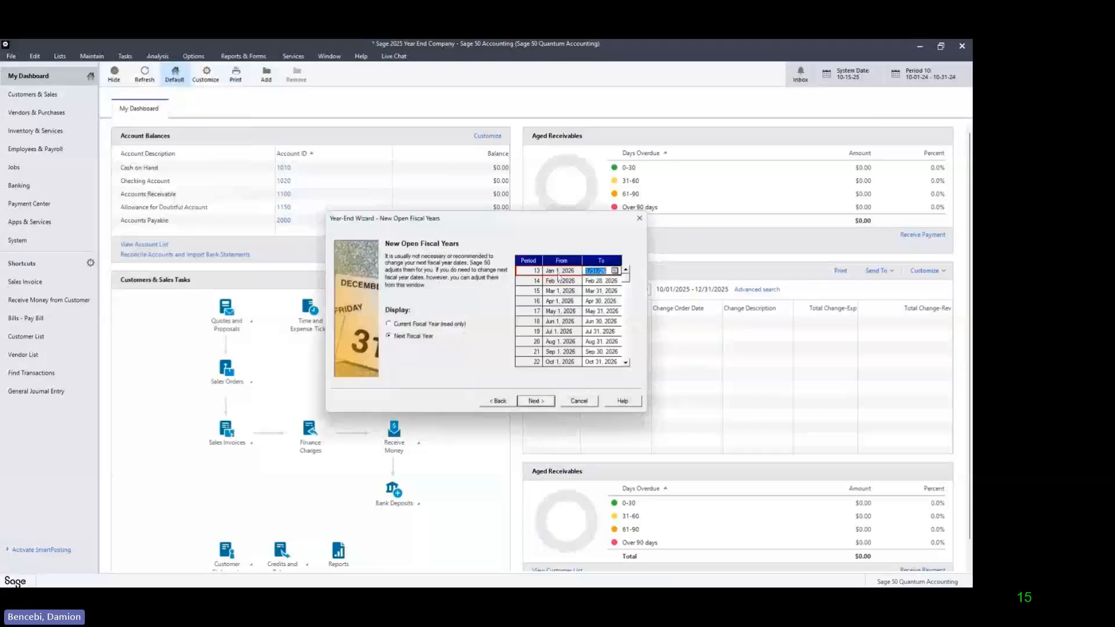
# Examine the From and To dates of next fiscal year's periods 13 through 24 in the New Open Fiscal Years table
pyautogui.click(626, 363)
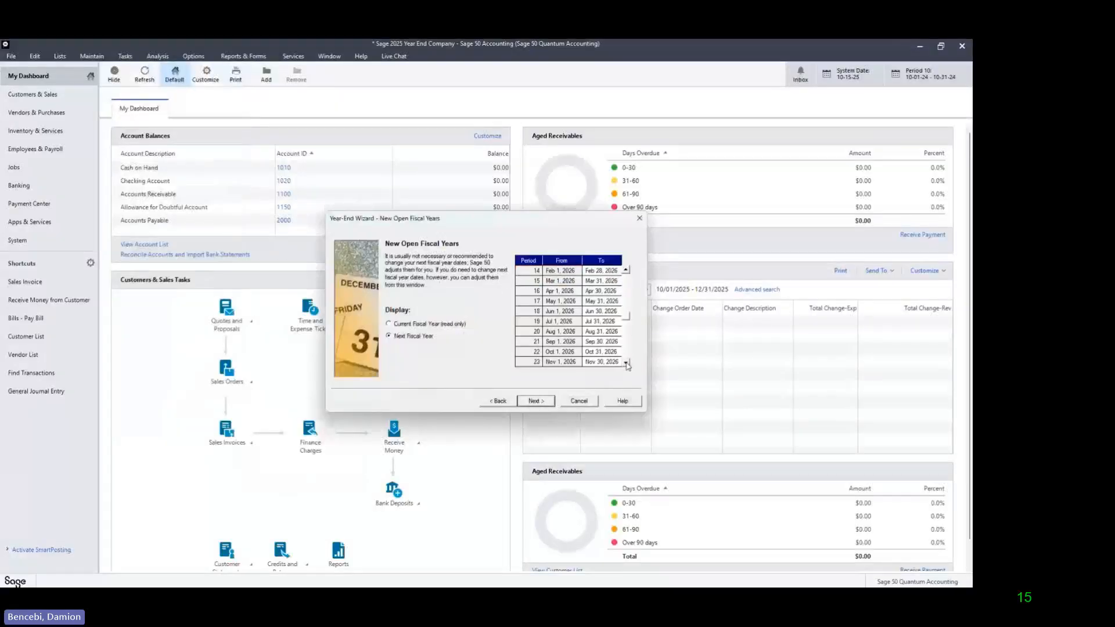
pyautogui.click(626, 362)
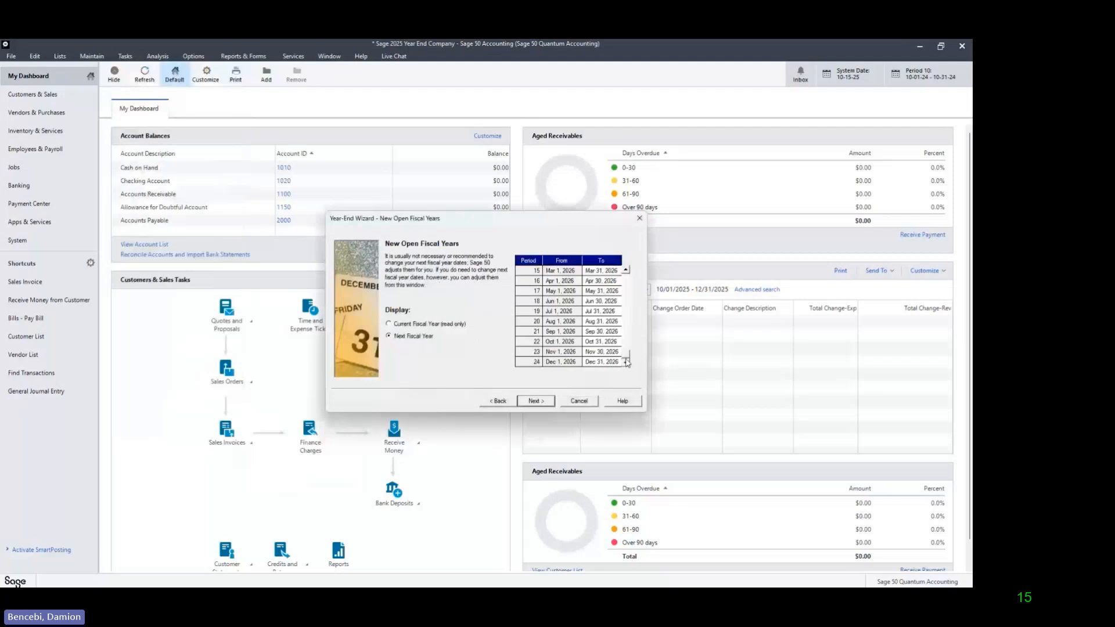
pyautogui.moveTo(627, 355); pyautogui.dragTo(635, 277)
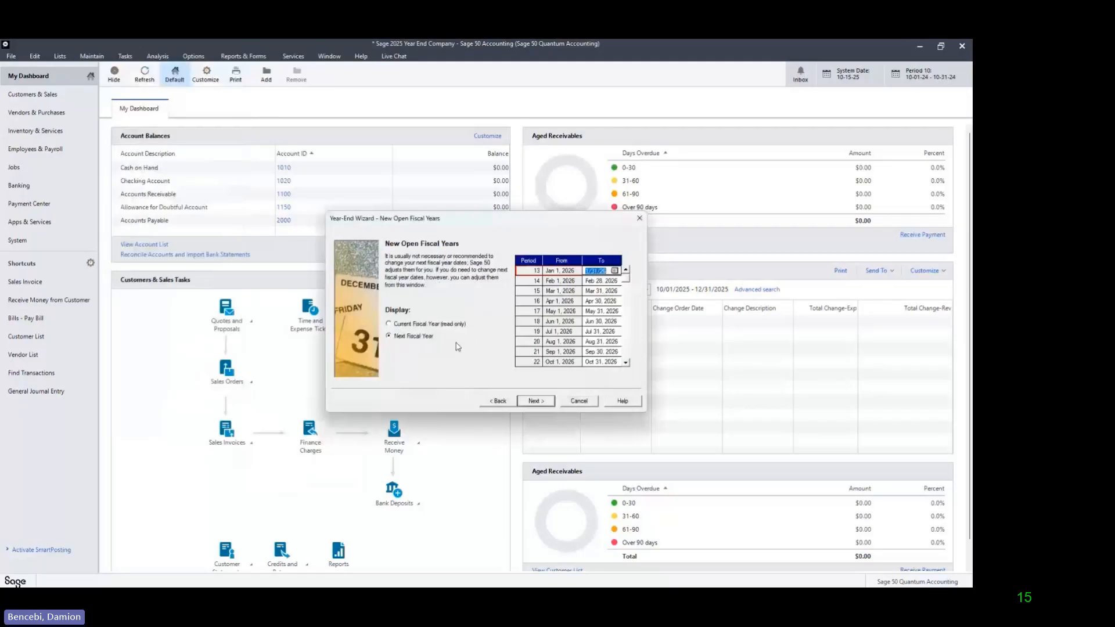
pyautogui.click(626, 364)
pyautogui.click(627, 364)
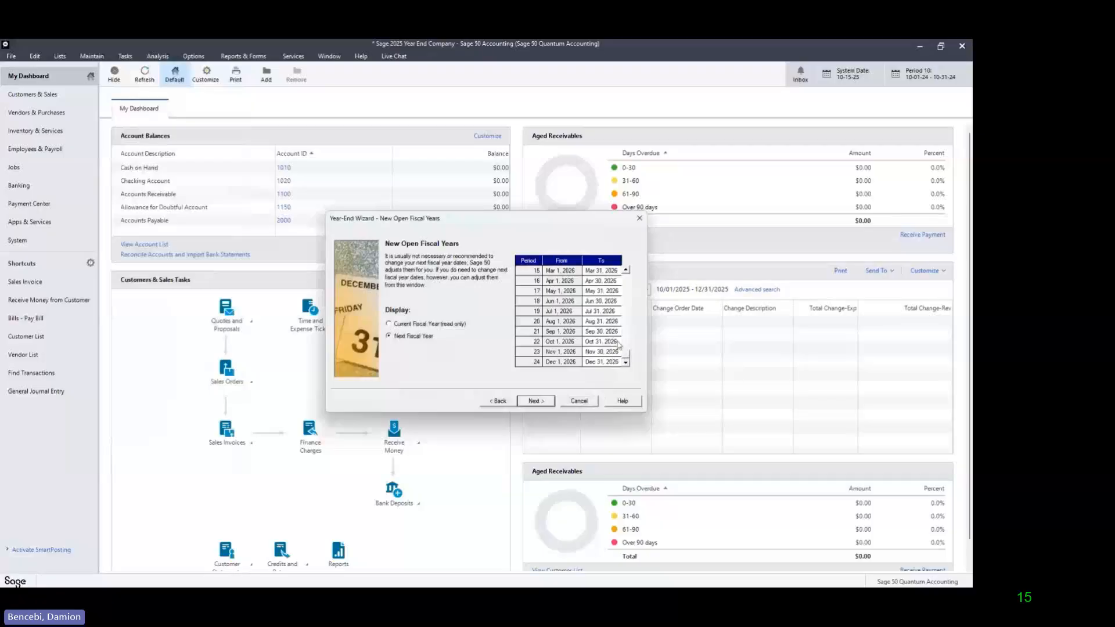
pyautogui.click(602, 311)
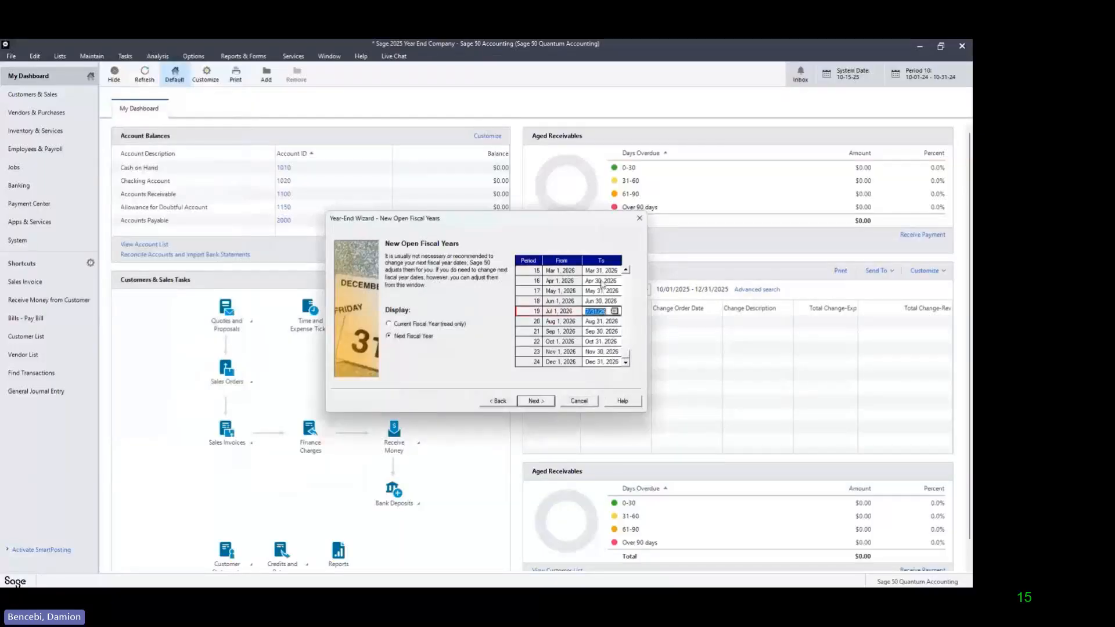
pyautogui.click(627, 270)
pyautogui.click(626, 270)
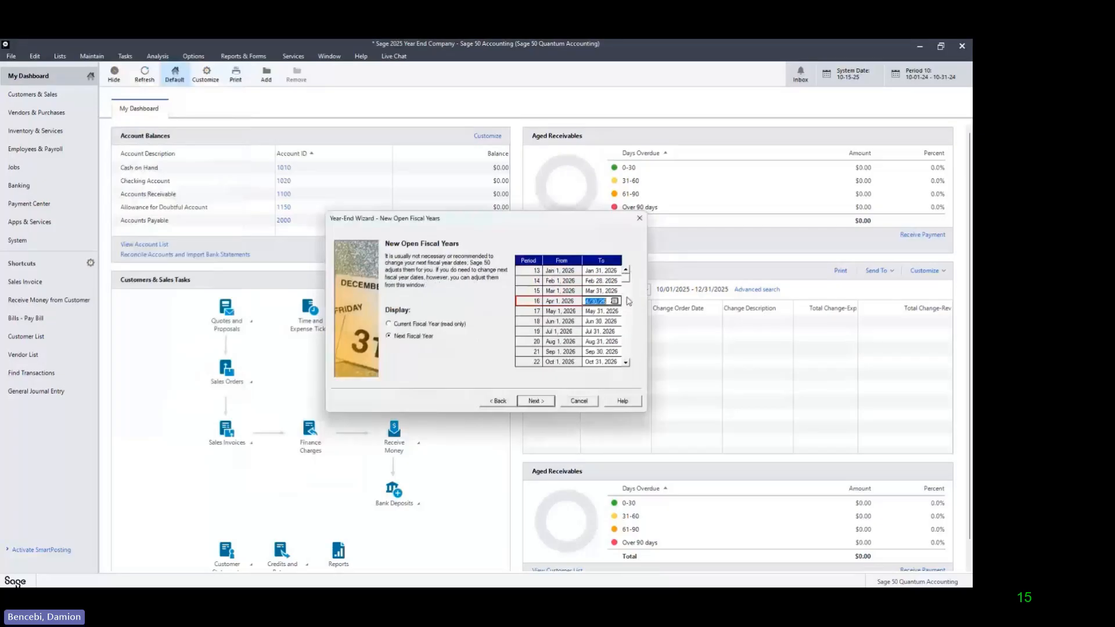
pyautogui.scroll(-1, 629, 331)
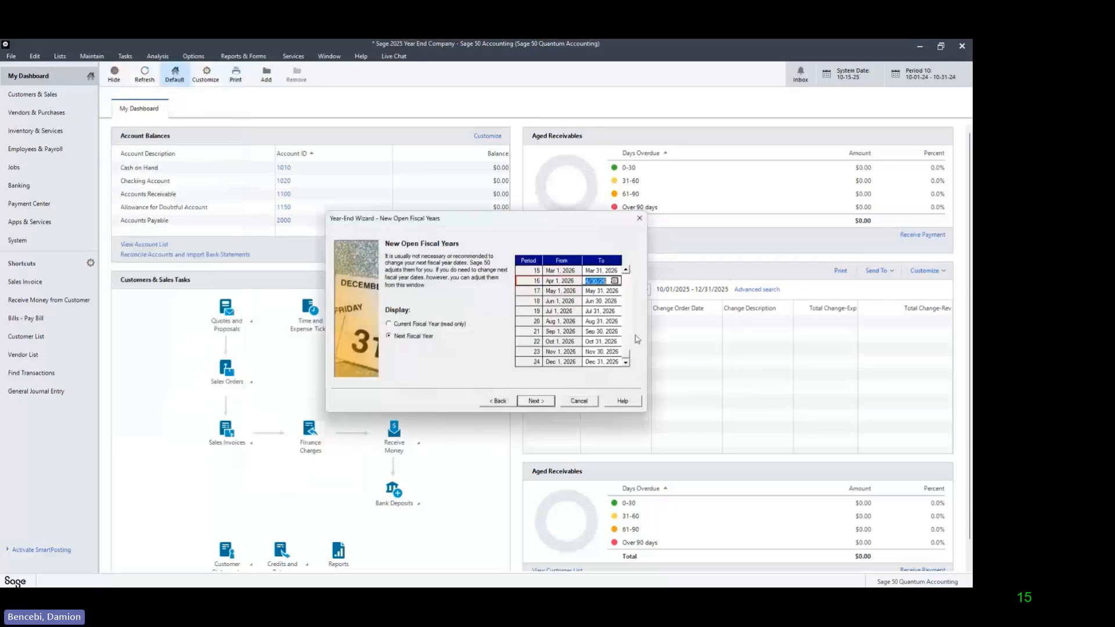
pyautogui.scroll(1, 629, 284)
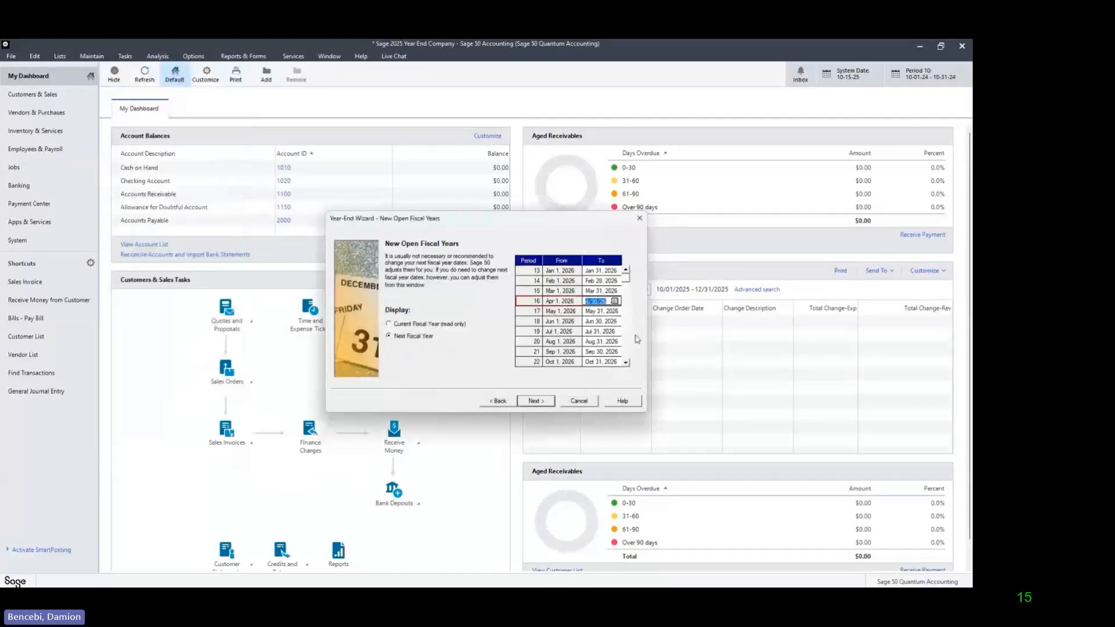
pyautogui.click(626, 363)
pyautogui.click(626, 363)
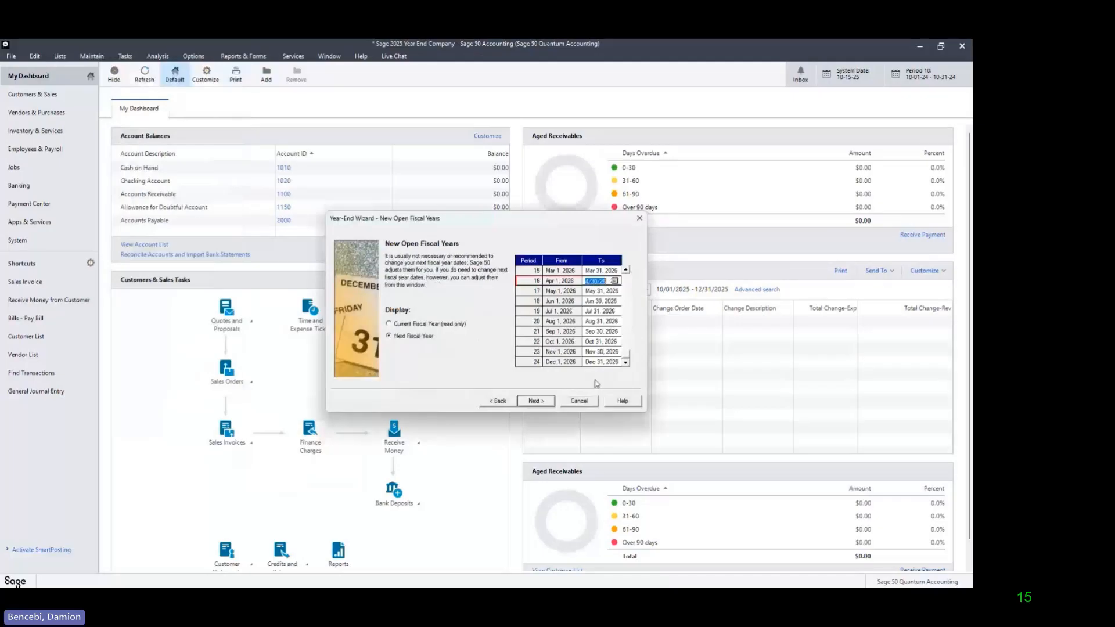
# Accept the proposed fiscal periods, close the 2024 fiscal and payroll tax years with Run Data Verification turned off, and finish the Year-End Wizard
pyautogui.click(535, 401)
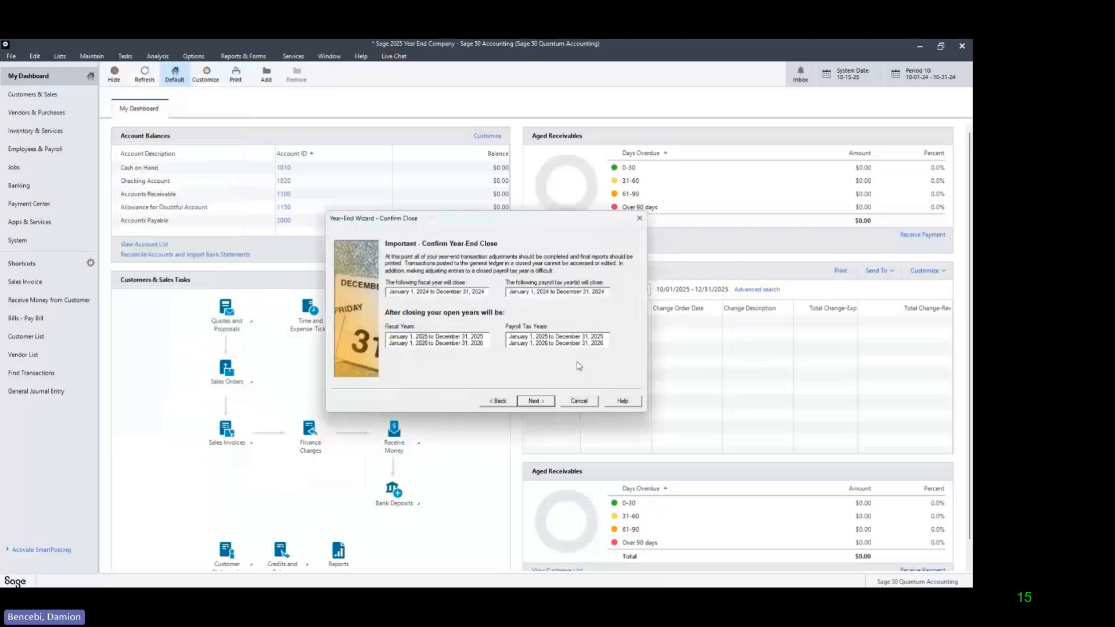
pyautogui.click(545, 401)
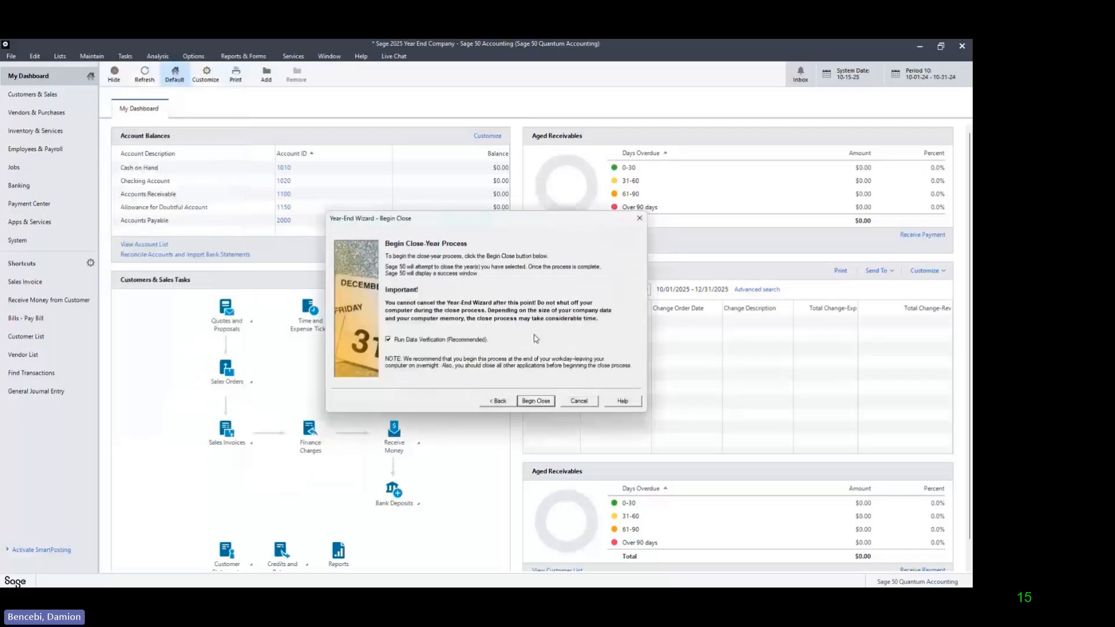
pyautogui.click(389, 340)
pyautogui.click(536, 401)
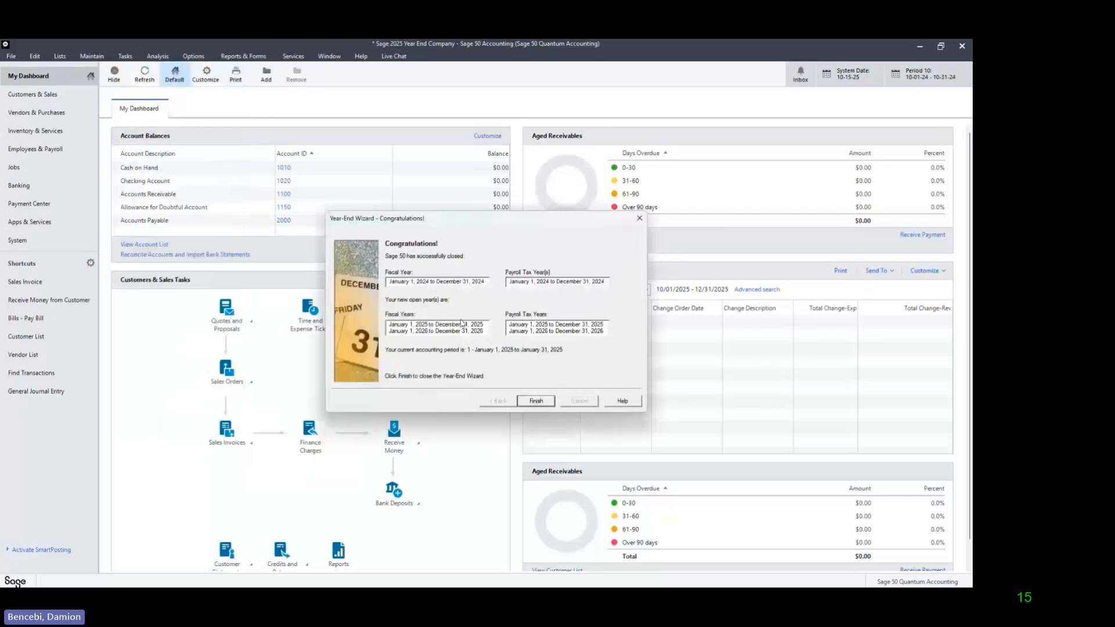
pyautogui.click(536, 401)
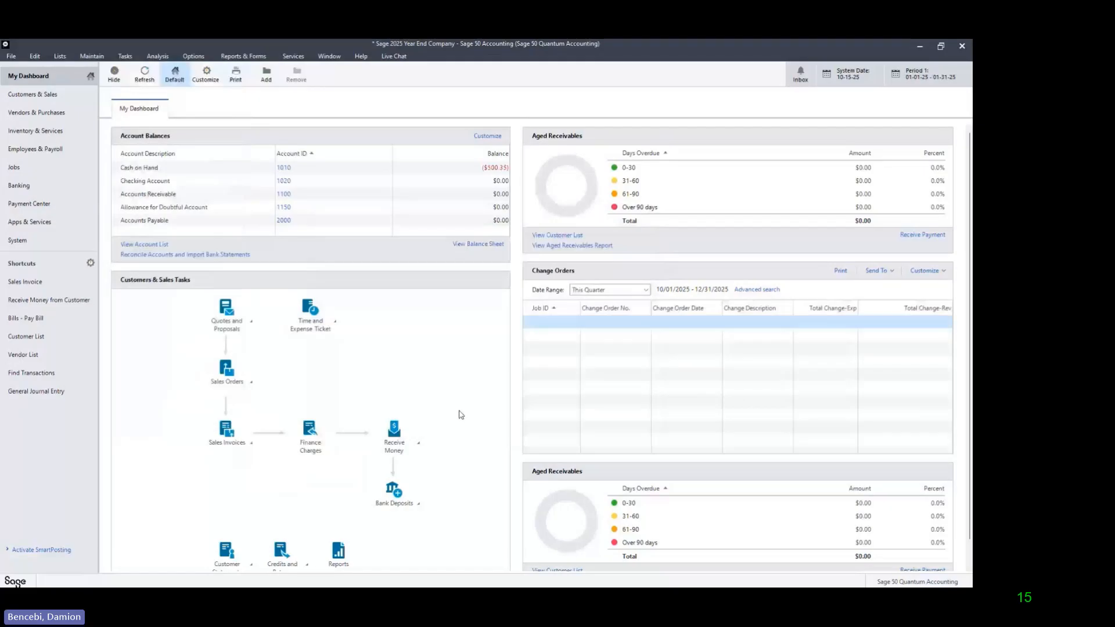
# Change the accounting period to 13, Jan 01, 2026 to Jan 31, 2026
pyautogui.click(928, 73)
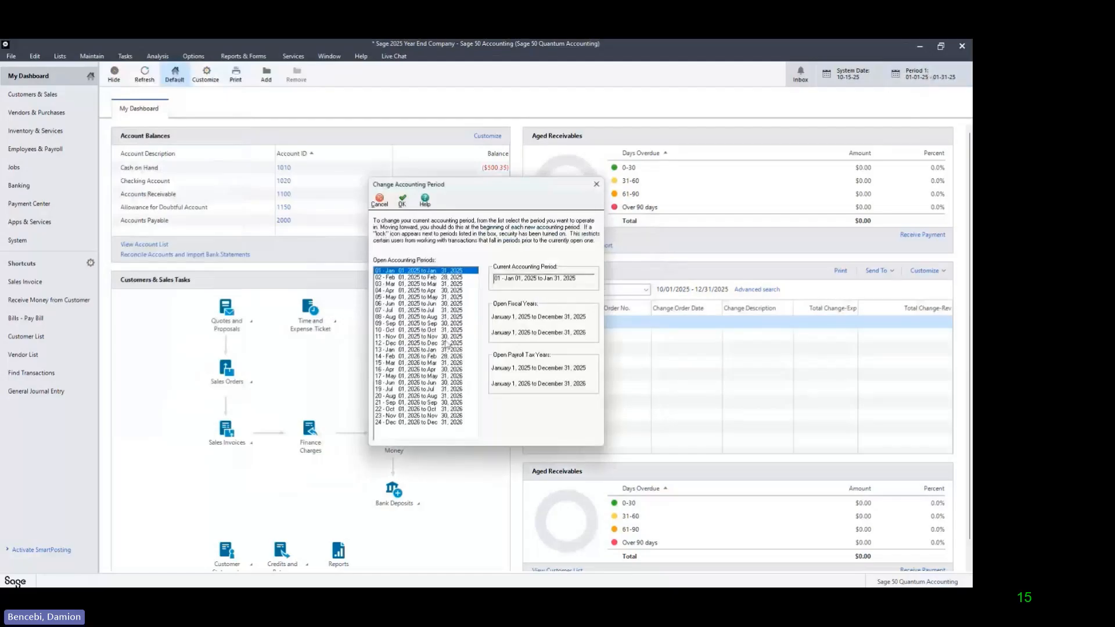
pyautogui.click(449, 349)
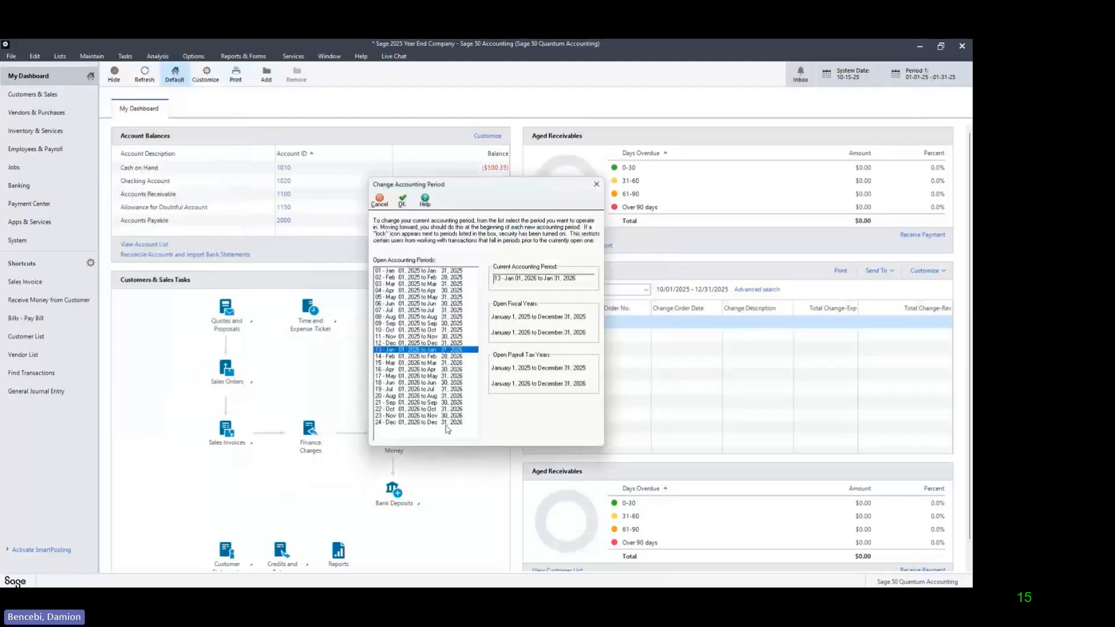
pyautogui.click(401, 200)
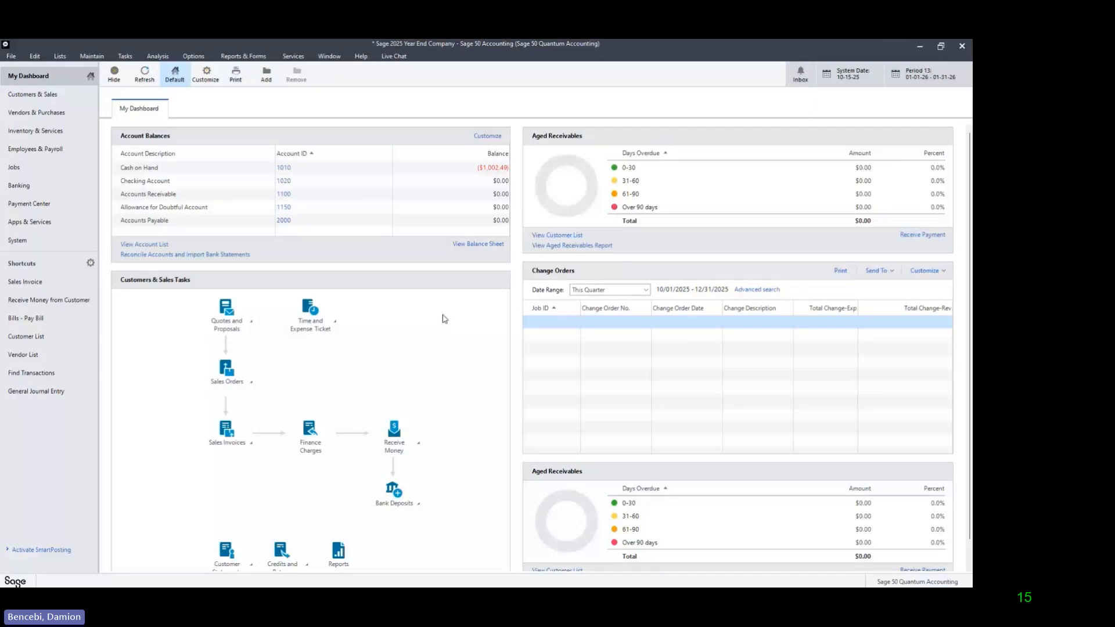
pyautogui.press('Right')
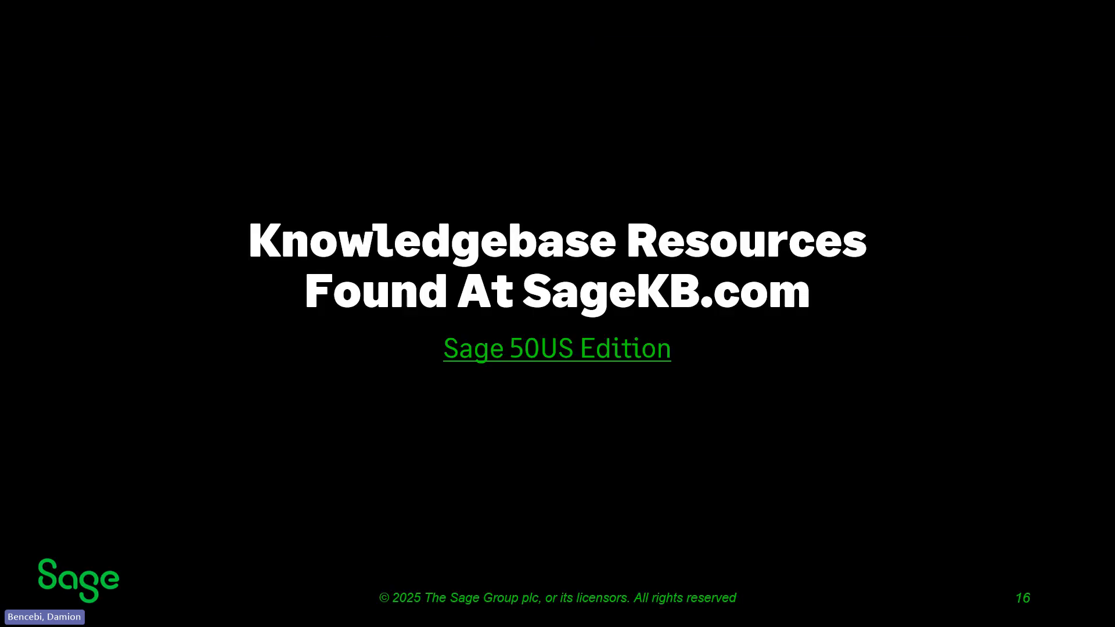